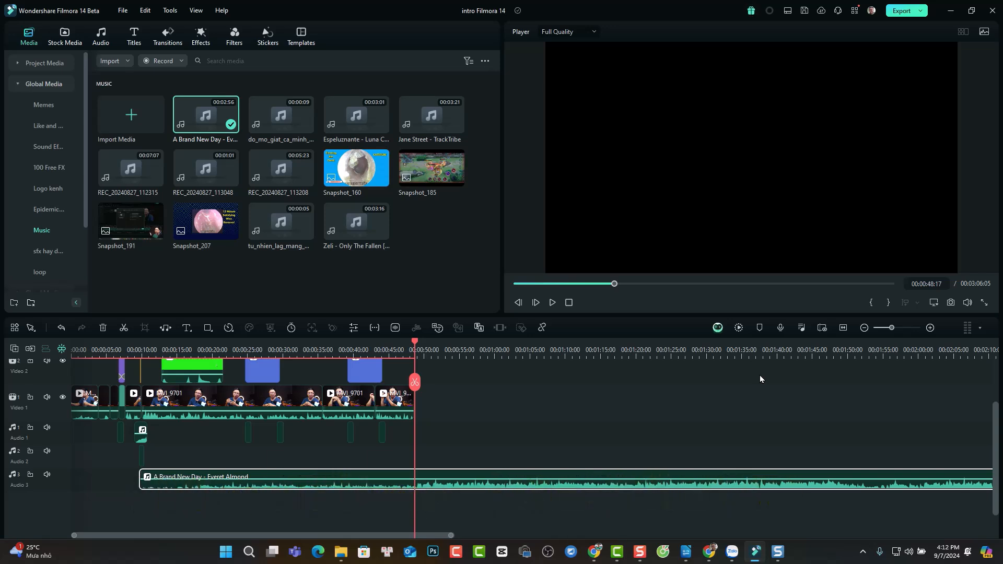
Step: Ask Filmora Copilot to add a transition at the outro of the selected clip in the Smooth Transition style
{"action": "left_click", "coordinate": [717, 329]}
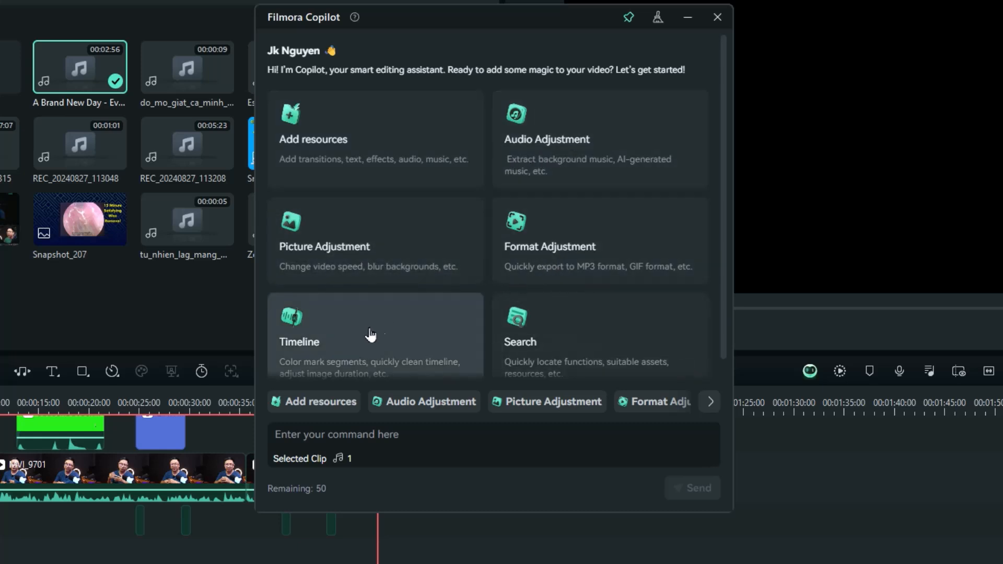
{"action": "left_click", "coordinate": [312, 406]}
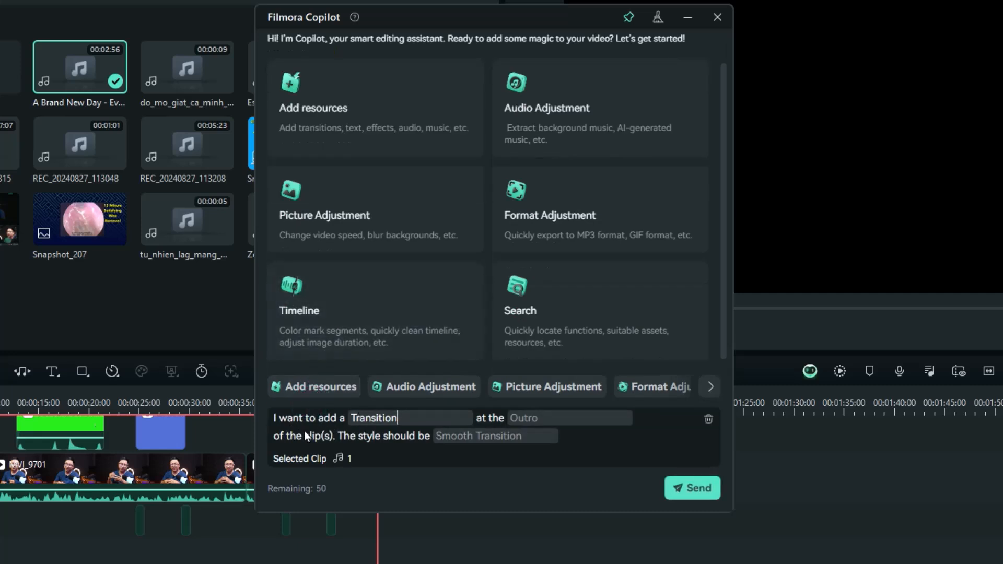
{"action": "left_click", "coordinate": [408, 418]}
{"action": "left_click", "coordinate": [327, 495]}
{"action": "left_click", "coordinate": [695, 488]}
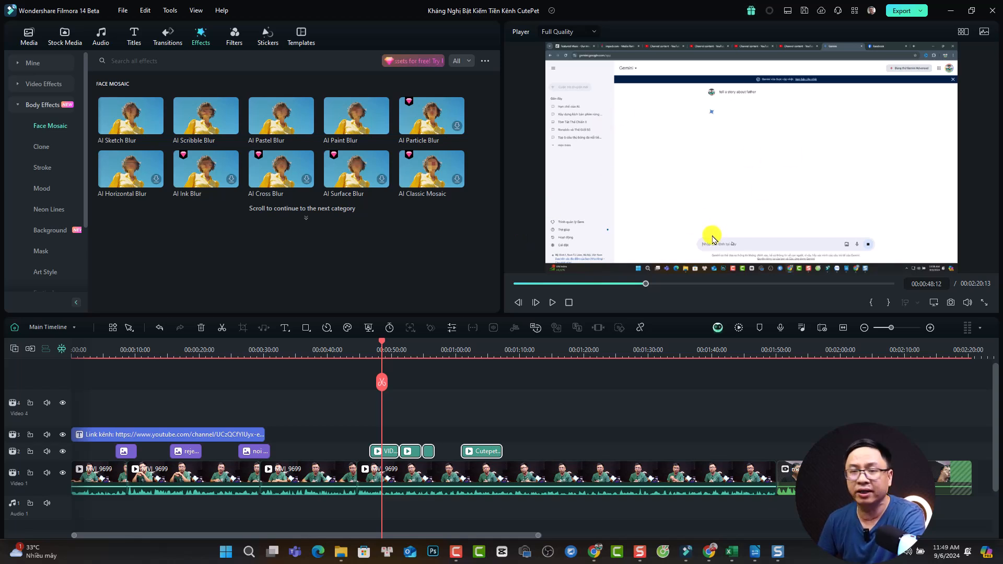
Step: Switch the workspace layout to Default, and return it to Classic
{"action": "left_click", "coordinate": [787, 12]}
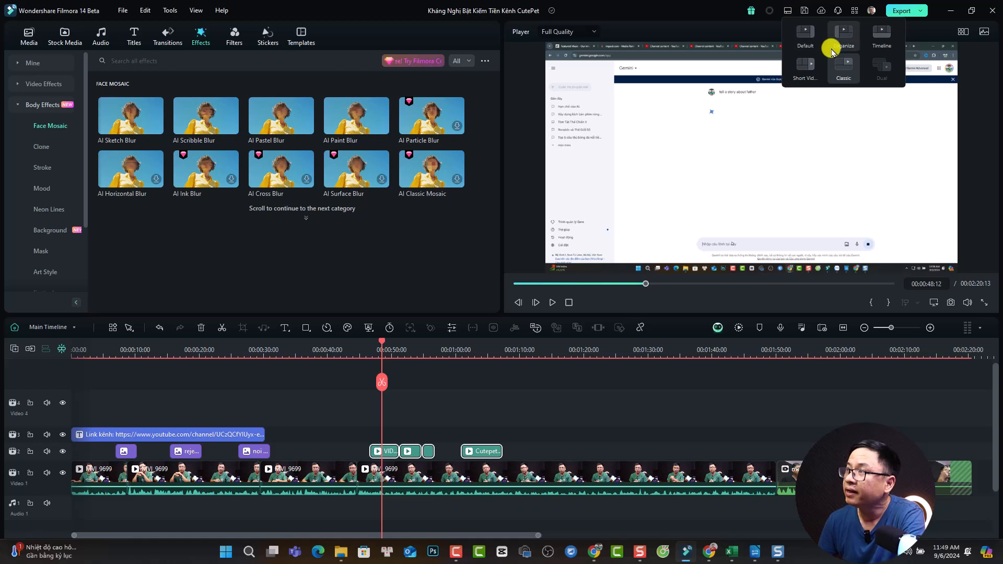
{"action": "left_click", "coordinate": [803, 36]}
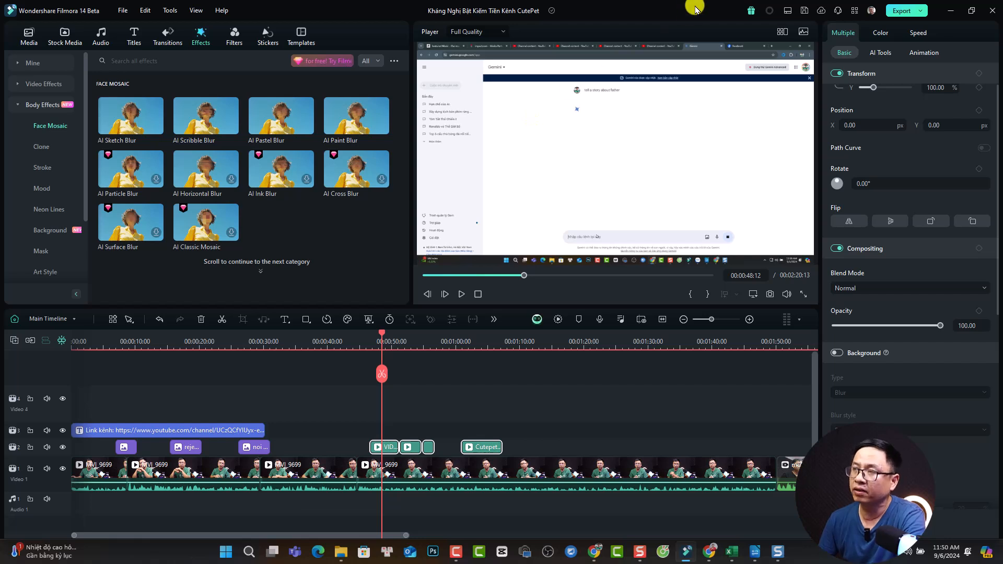
{"action": "left_click", "coordinate": [788, 10]}
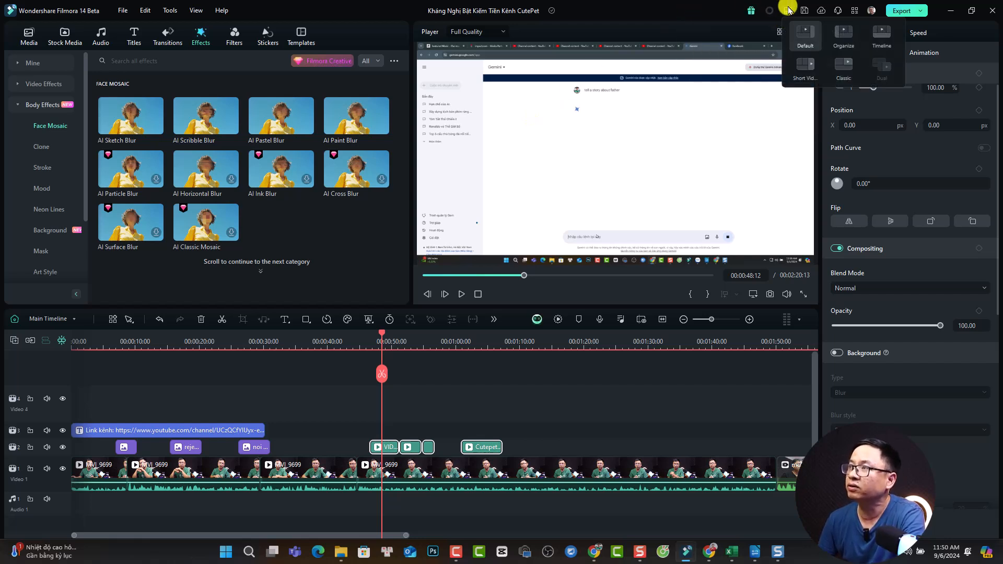
{"action": "left_click", "coordinate": [843, 64]}
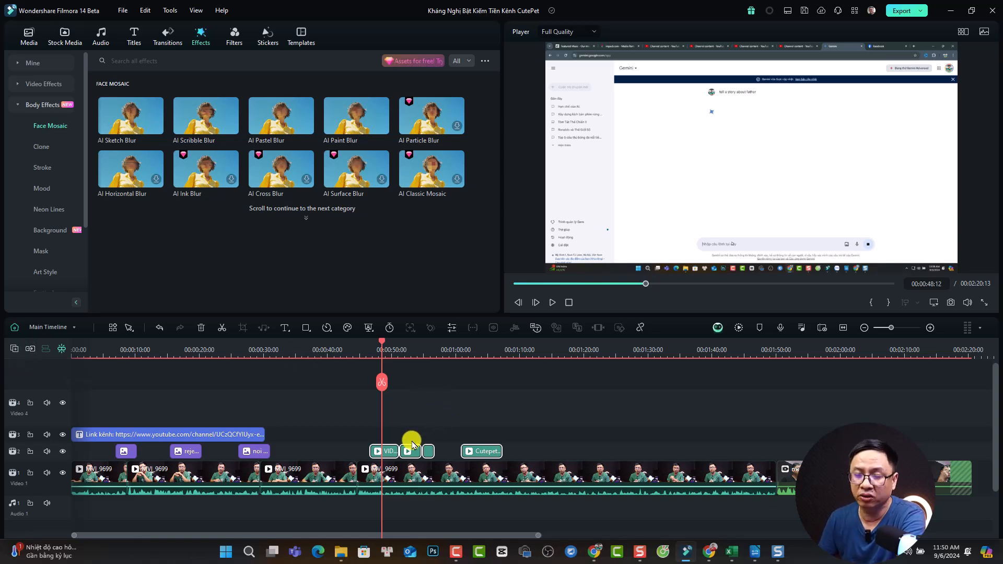
Step: Lift the long MVI_9699 clip with its overlay clips off the main track to Video 4, and enable automatic gap closing
{"action": "left_click_drag", "start_coordinate": [524, 409], "coordinate": [362, 411]}
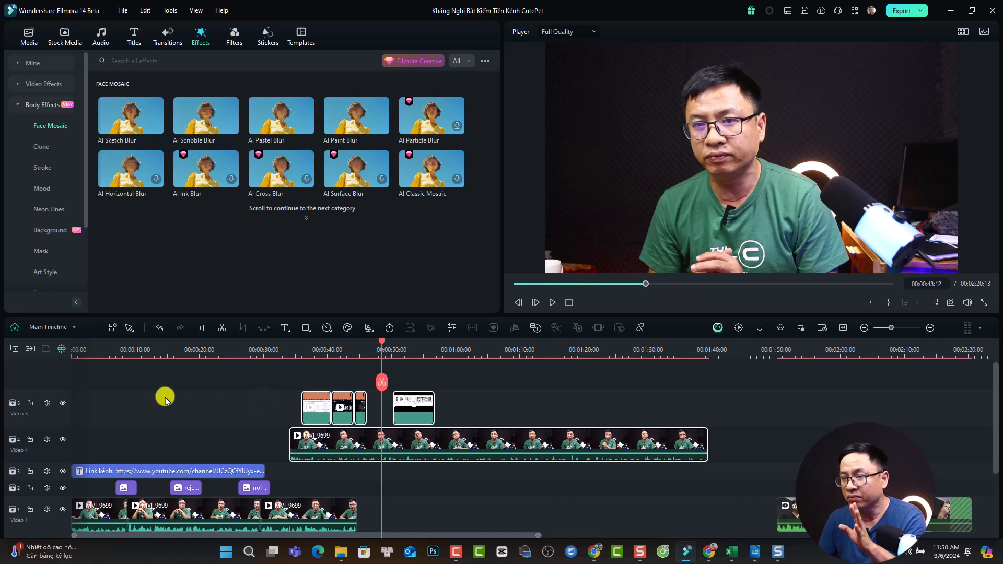
{"action": "left_click", "coordinate": [30, 350]}
{"action": "scroll", "coordinate": [397, 464], "scroll_direction": "down", "scroll_amount": 2}
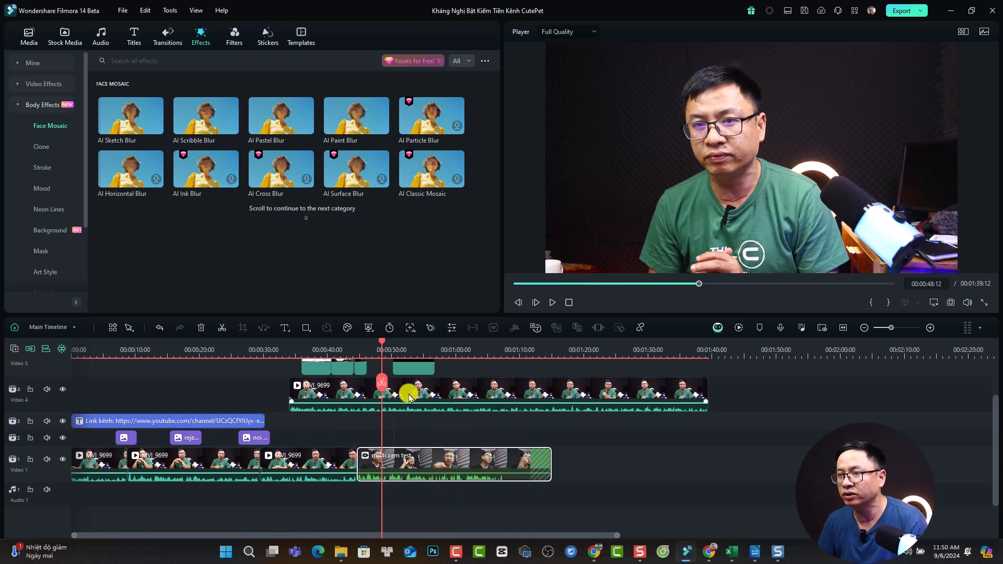
Step: Move the MVI_9699 clip on Video 4 and its linked overlays back to the main track, after the multi cam test clip
{"action": "left_click", "coordinate": [342, 395]}
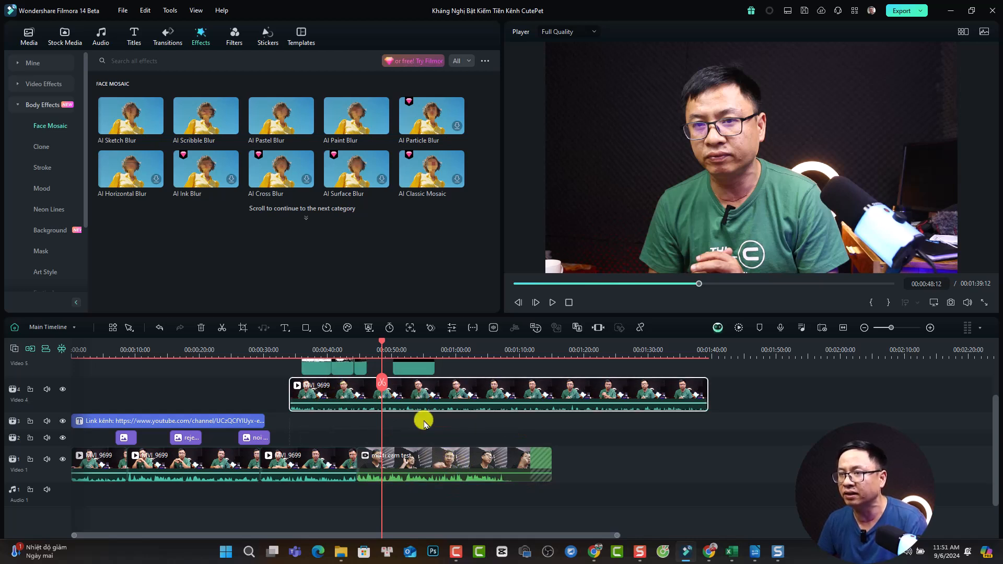
{"action": "scroll", "coordinate": [323, 367], "scroll_direction": "up", "scroll_amount": 2}
{"action": "left_click_drag", "start_coordinate": [347, 426], "coordinate": [714, 497]}
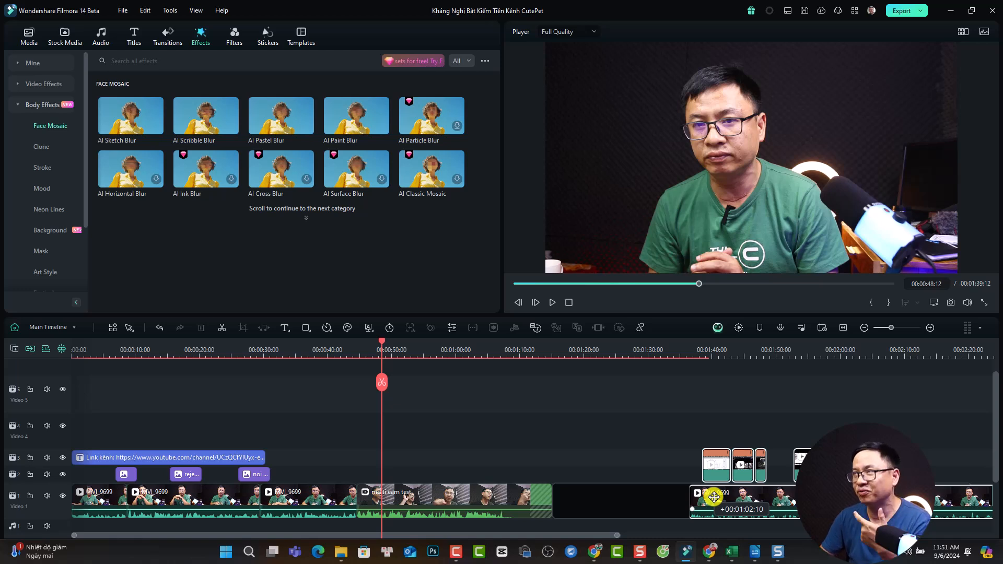
{"action": "left_click_drag", "start_coordinate": [714, 496], "coordinate": [714, 498]}
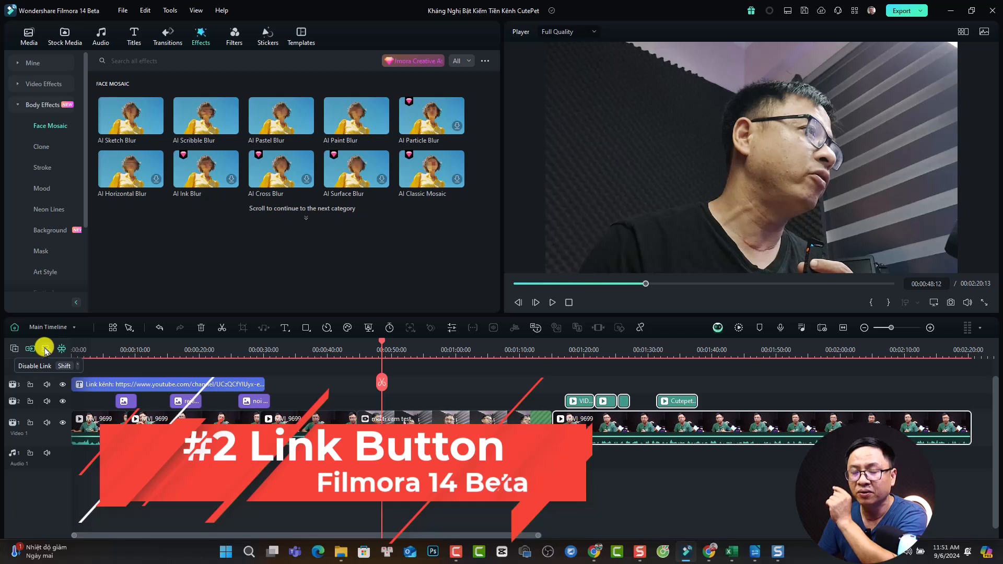
Step: Try moving the last MVI_9699 clip alone to Video 4 with linking disabled, and undo the move
{"action": "left_click", "coordinate": [621, 433]}
{"action": "left_click_drag", "start_coordinate": [631, 432], "coordinate": [365, 388]}
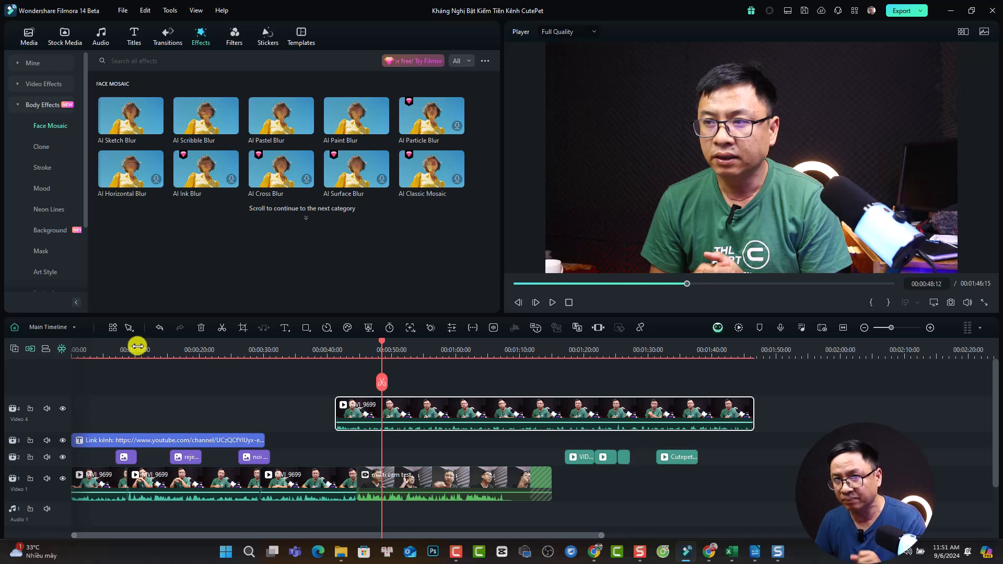
{"action": "key", "text": "ctrl+z"}
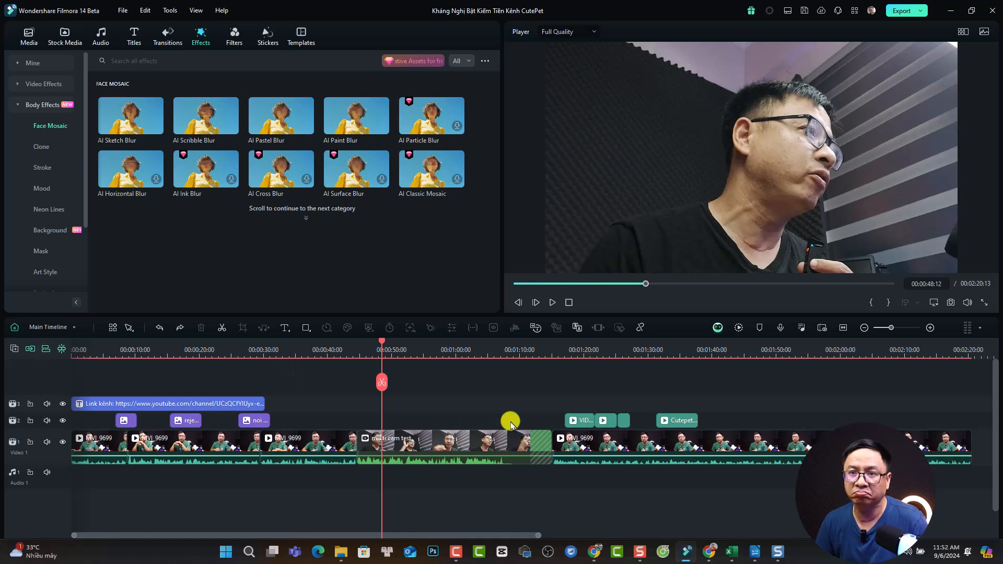
Step: Move the last MVI_9699 clip together with its linked overlay clips to Video 4, starting at about 0:38
{"action": "left_click", "coordinate": [656, 443]}
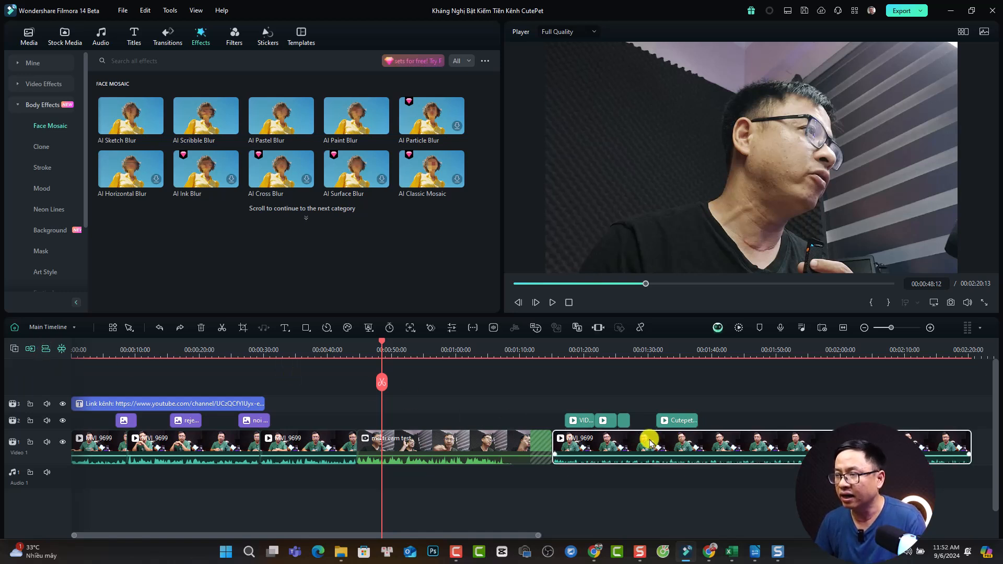
{"action": "left_click_drag", "start_coordinate": [681, 434], "coordinate": [409, 393]}
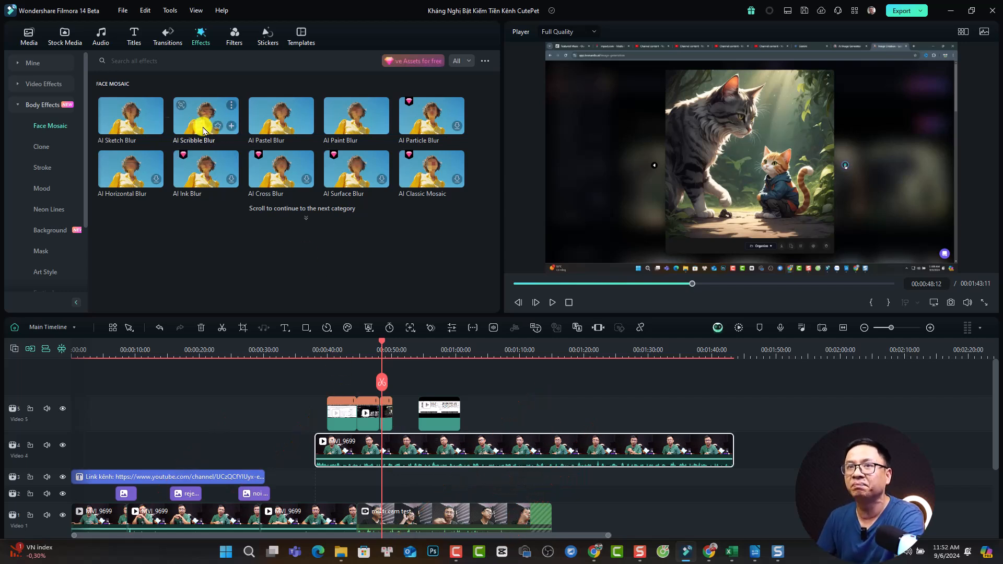
Step: Open the AI Sound Effect tool and enter the prompt "horror door closing effect"
{"action": "left_click", "coordinate": [102, 39]}
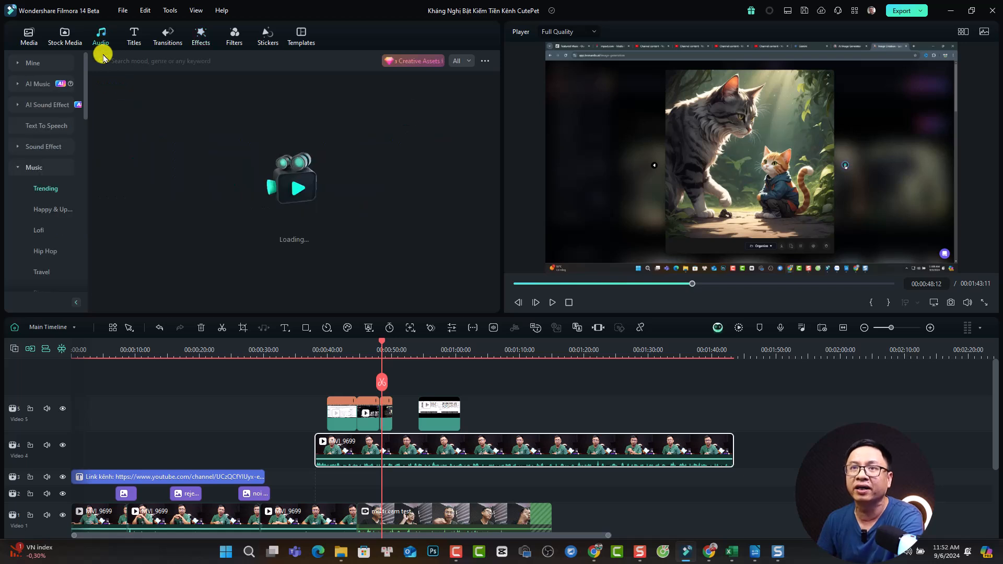
{"action": "left_click", "coordinate": [35, 106]}
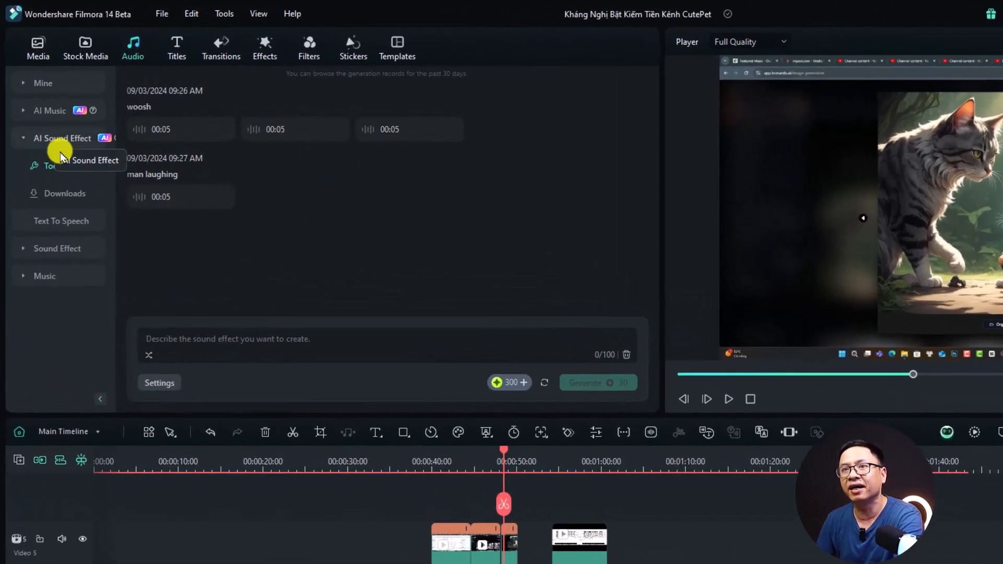
{"action": "left_click", "coordinate": [226, 331]}
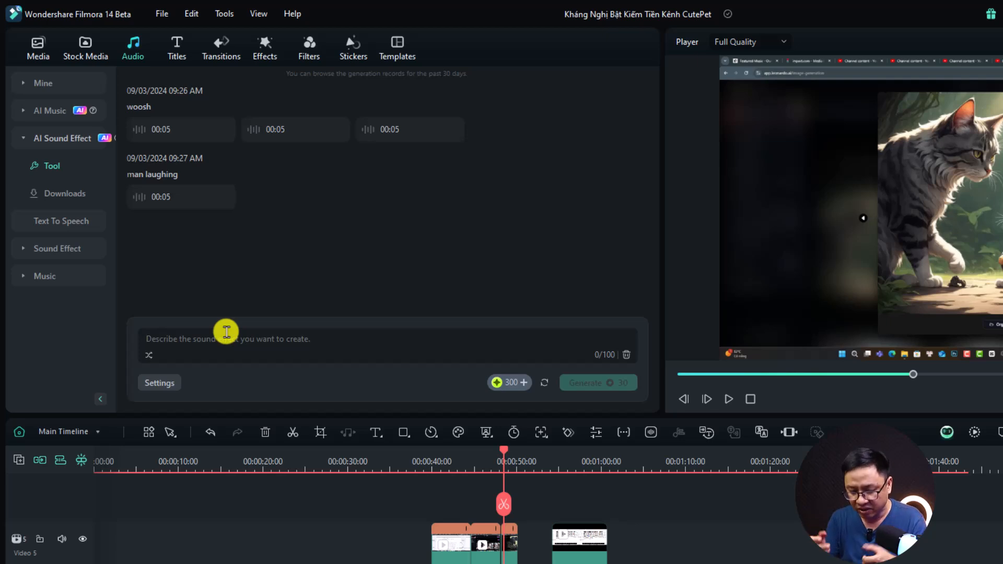
{"action": "type", "text": "horror door closing effect"}
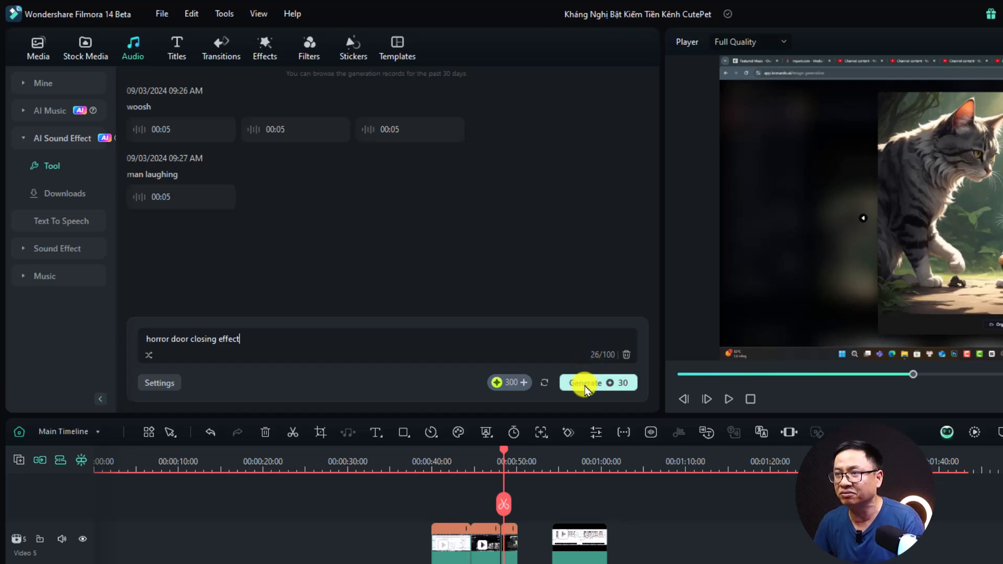
Step: Set the number of sound effects to 1 and generate the sound effect
{"action": "left_click", "coordinate": [157, 383]}
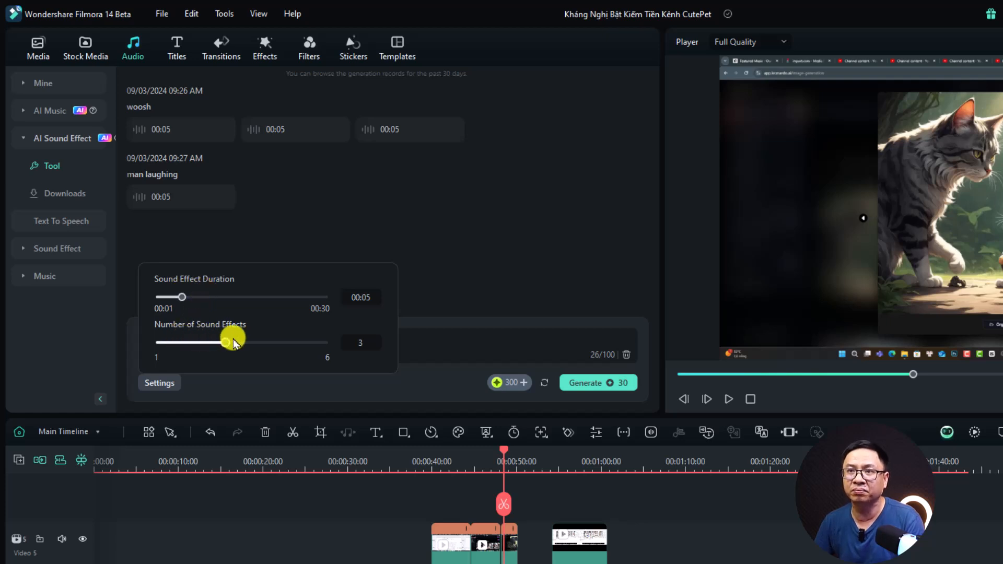
{"action": "double_click", "coordinate": [366, 343]}
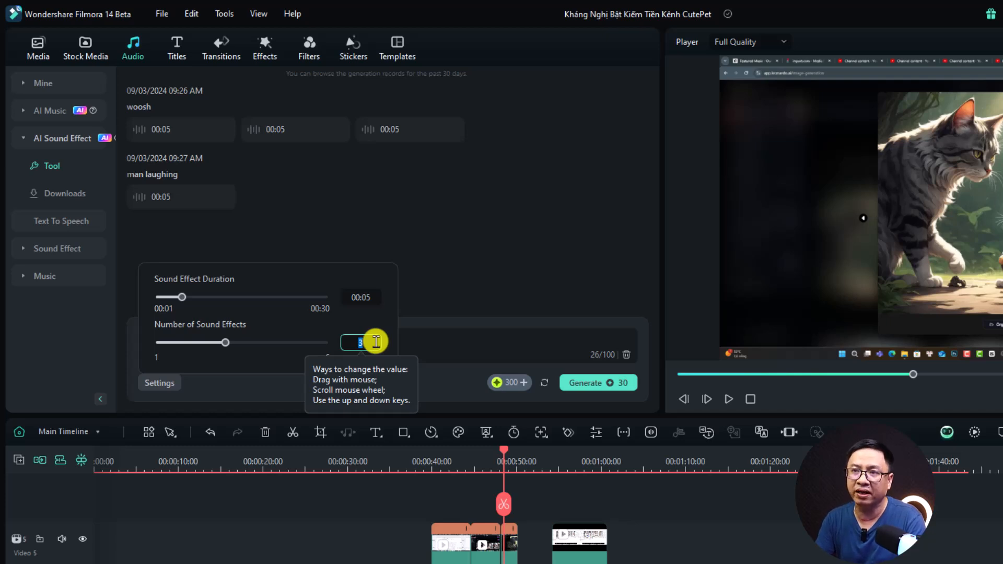
{"action": "type", "text": "1"}
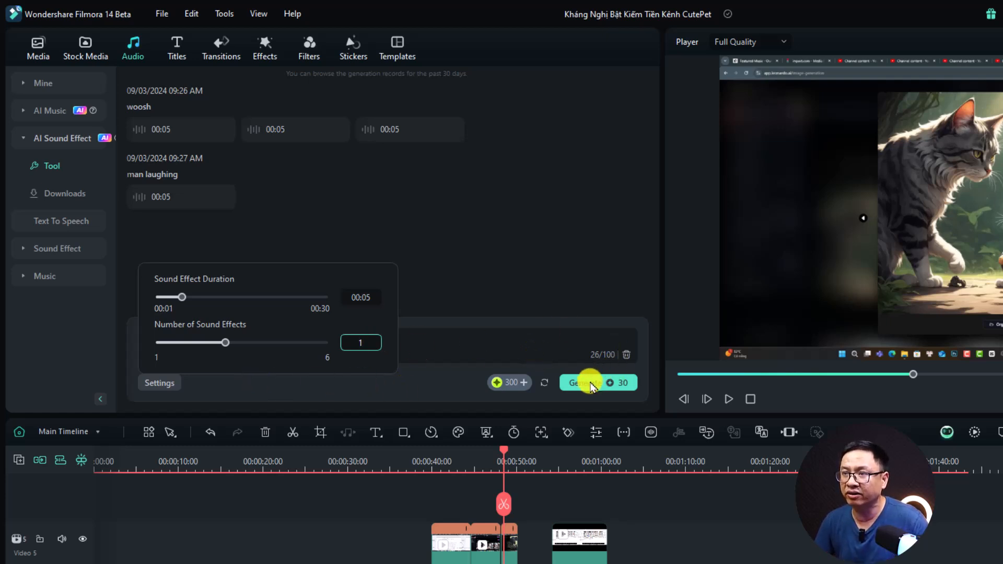
{"action": "left_click", "coordinate": [593, 384]}
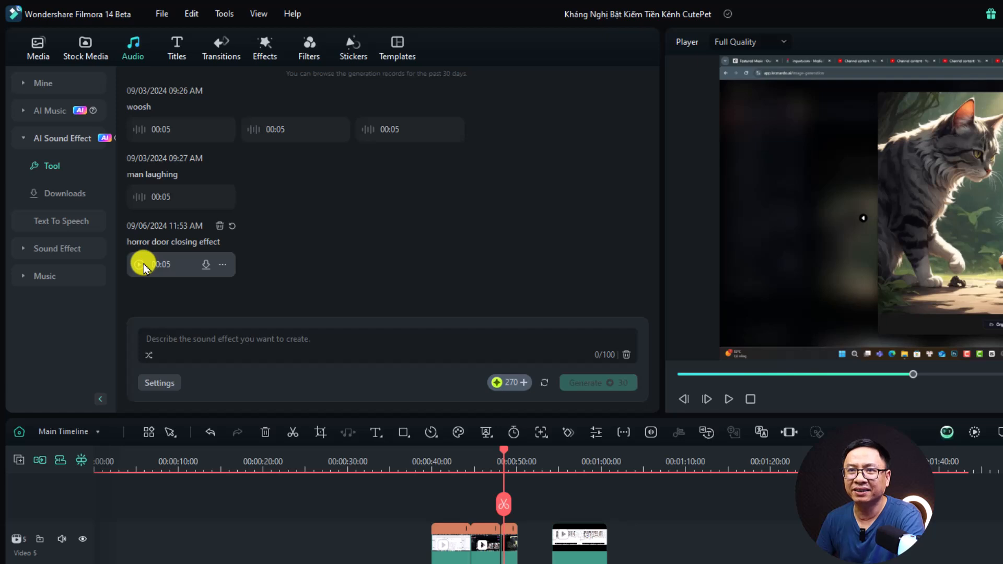
Step: Play the generated horror door closing sound effect to preview it
{"action": "left_click", "coordinate": [223, 265]}
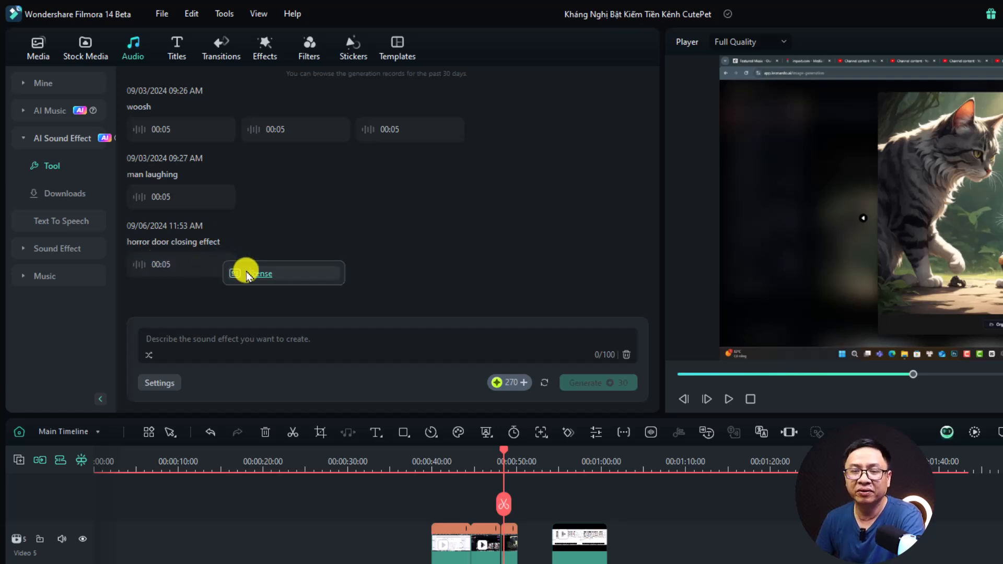
{"action": "left_click", "coordinate": [219, 268]}
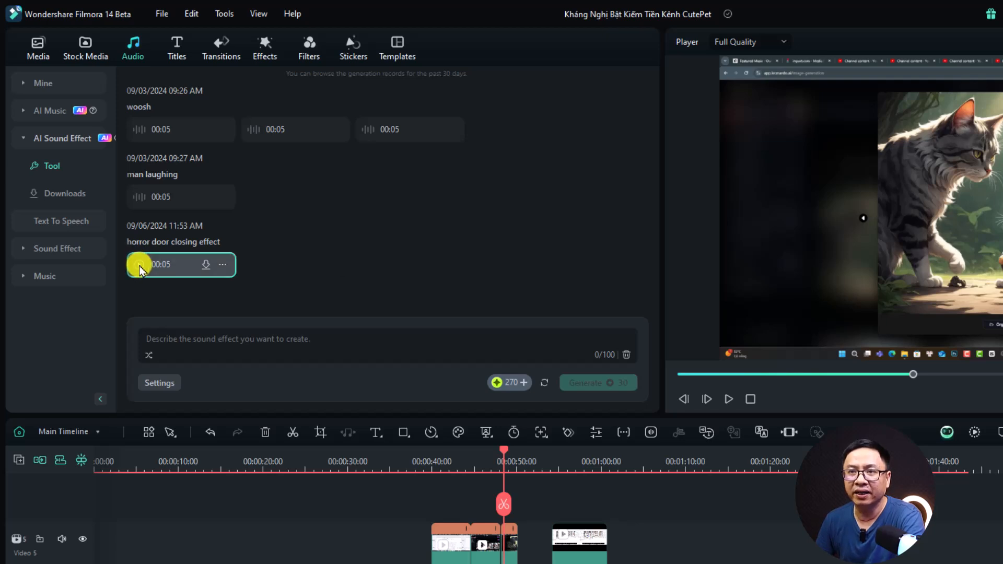
{"action": "left_click", "coordinate": [139, 265]}
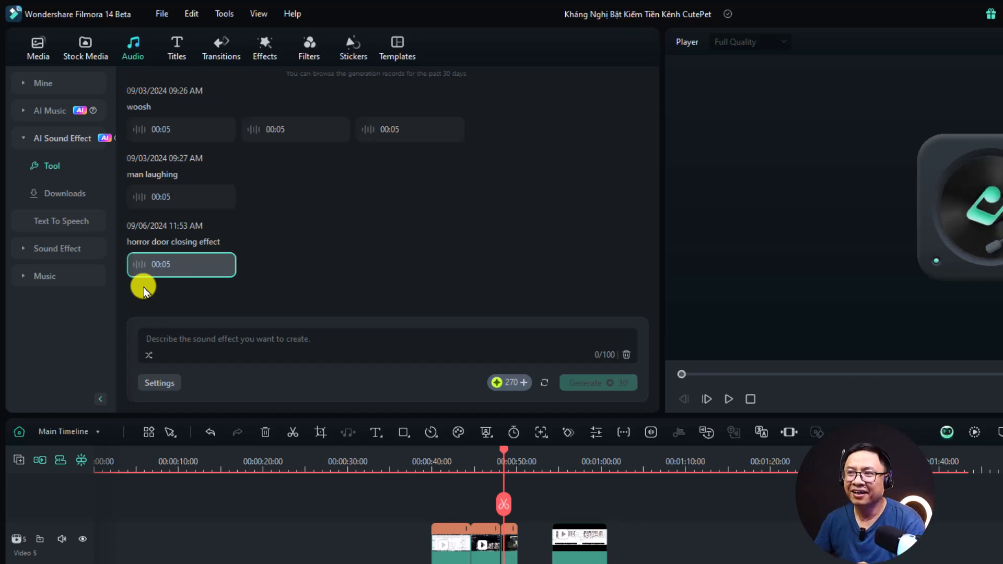
{"action": "key", "text": "space"}
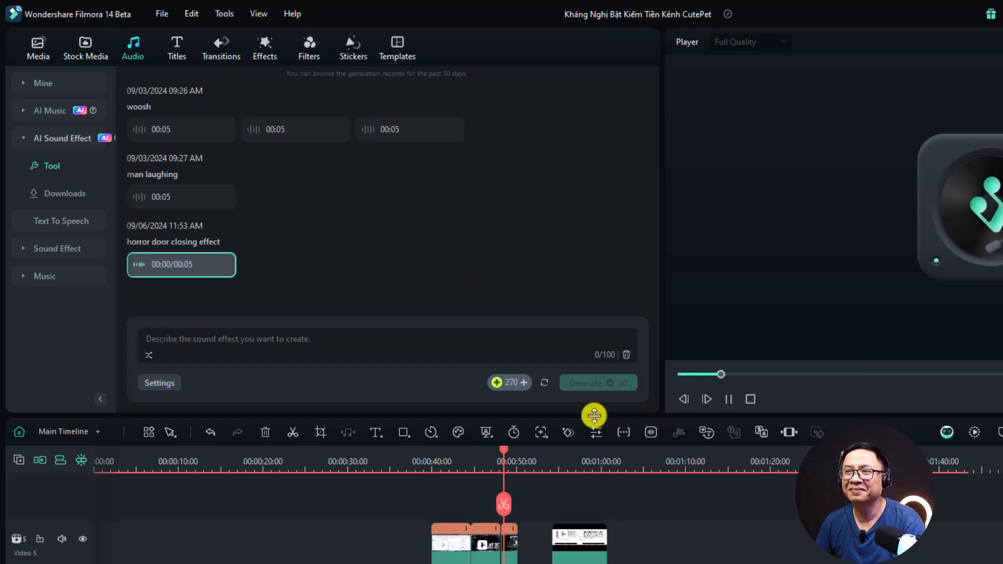
{"action": "key", "text": "space"}
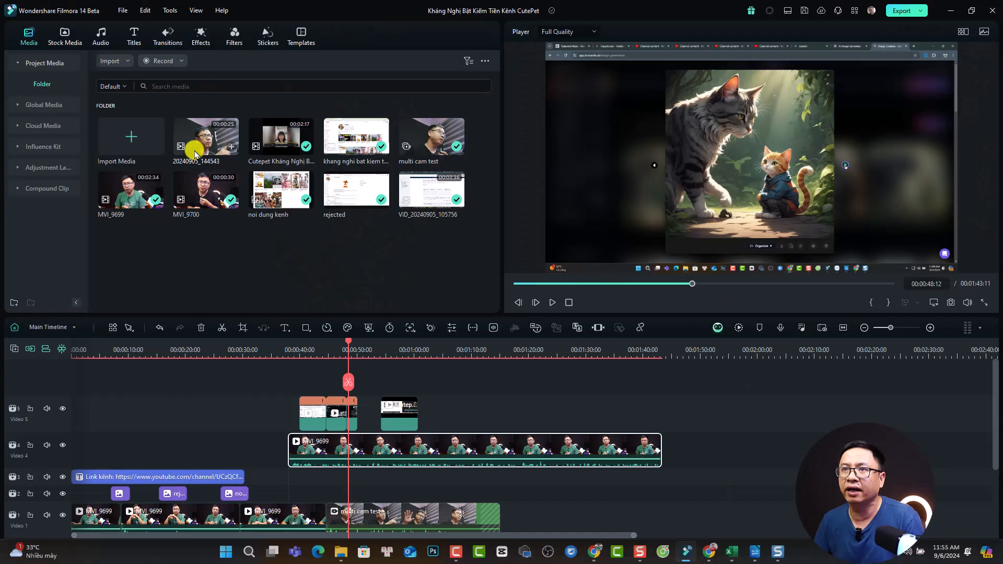
Step: Add the 20240905_144543 clip to Video 4 directly after the MVI_9699 clip, and mute its audio
{"action": "mouse_move", "coordinate": [206, 137]}
{"action": "left_mouse_down"}
{"action": "mouse_move", "coordinate": [712, 410]}
{"action": "mouse_move", "coordinate": [665, 443]}
{"action": "left_mouse_up"}
{"action": "left_click", "coordinate": [587, 292]}
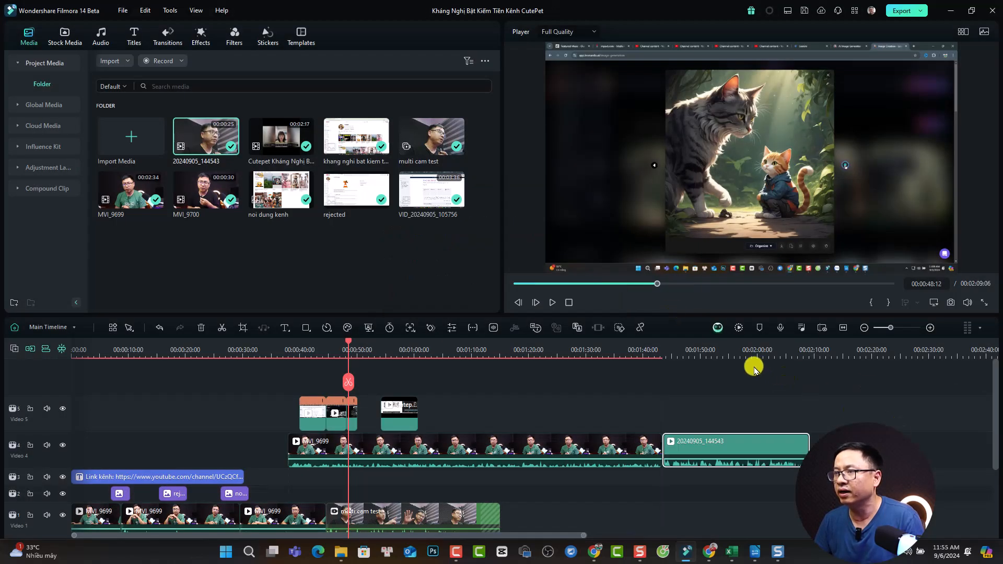
{"action": "left_click", "coordinate": [715, 356]}
{"action": "scroll", "coordinate": [742, 443], "scroll_direction": "down", "scroll_amount": 2}
{"action": "right_click", "coordinate": [575, 455]}
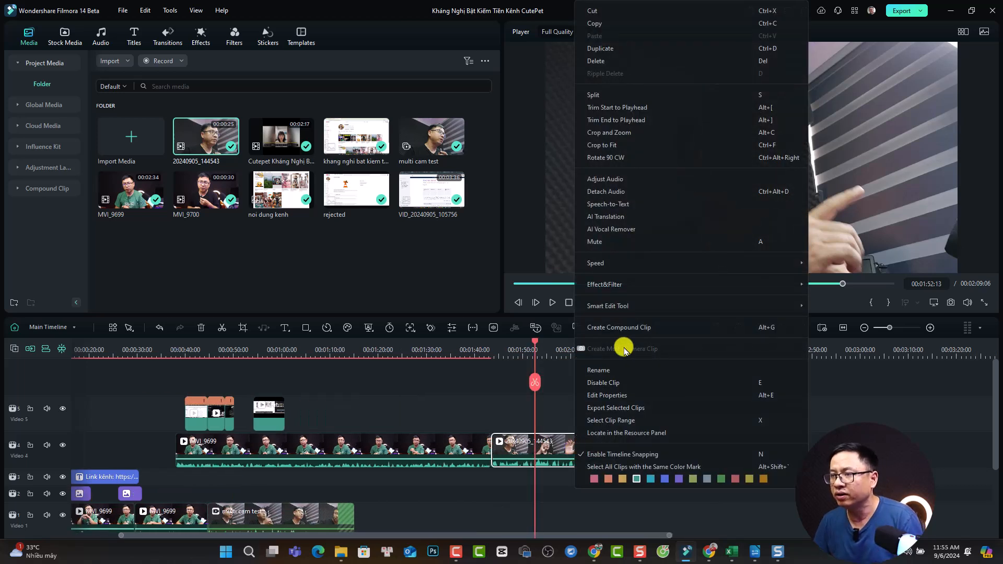
{"action": "left_click", "coordinate": [617, 246]}
Step: Place the playhead at 00:01:45:13 and apply the AI Sketch Blur face mosaic effect to the 20240905_144543 clip
{"action": "scroll", "coordinate": [721, 428], "scroll_direction": "down", "scroll_amount": 2}
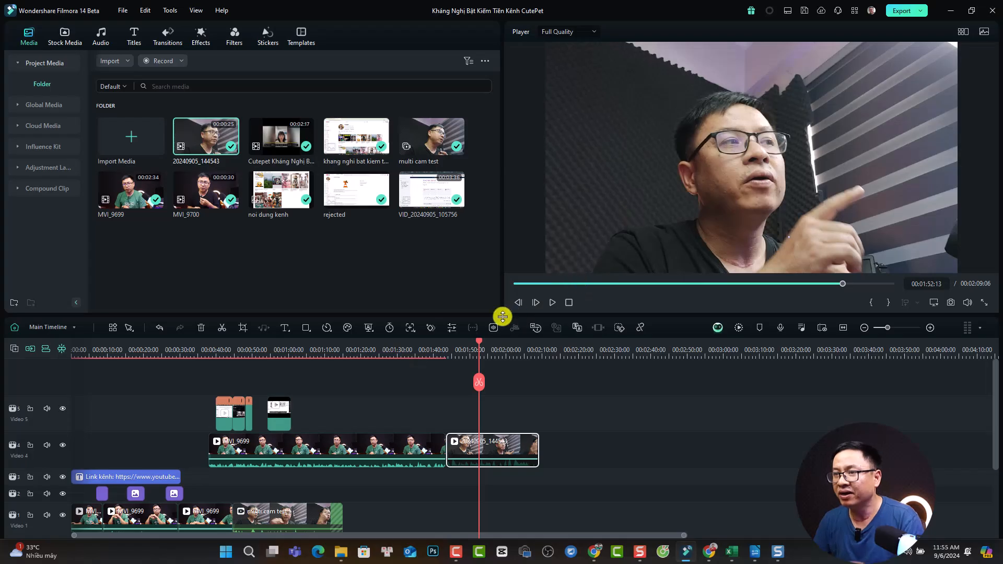
{"action": "left_click", "coordinate": [453, 351]}
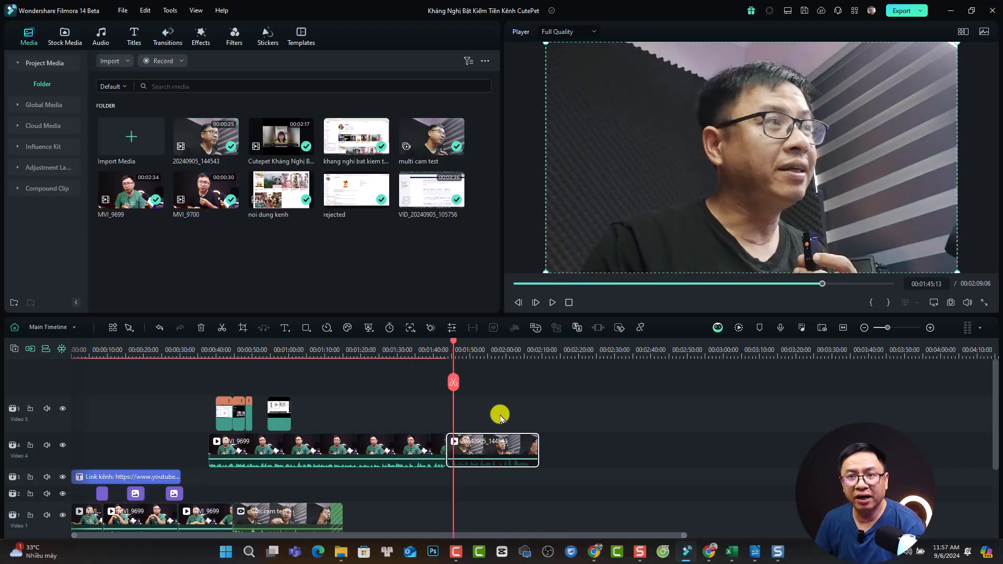
{"action": "left_click", "coordinate": [200, 40]}
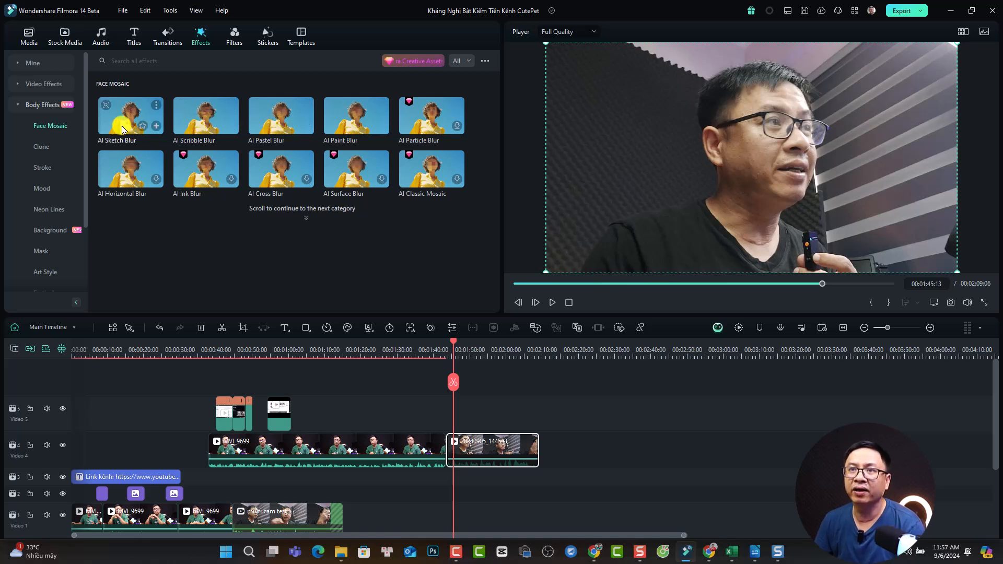
{"action": "mouse_move", "coordinate": [122, 130]}
{"action": "left_mouse_down"}
{"action": "mouse_move", "coordinate": [313, 284]}
{"action": "mouse_move", "coordinate": [458, 424]}
{"action": "mouse_move", "coordinate": [468, 455]}
{"action": "left_mouse_up"}
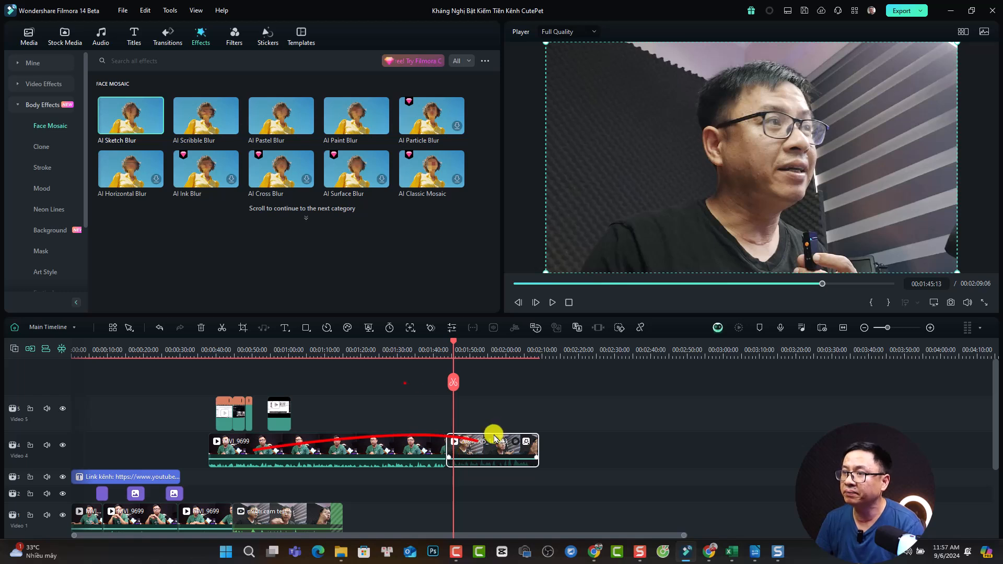
Step: Set the AI Sketch Blur effect on the 20240905_144543 clip to strength 55, feather 58 and opacity 100%
{"action": "left_click", "coordinate": [525, 446]}
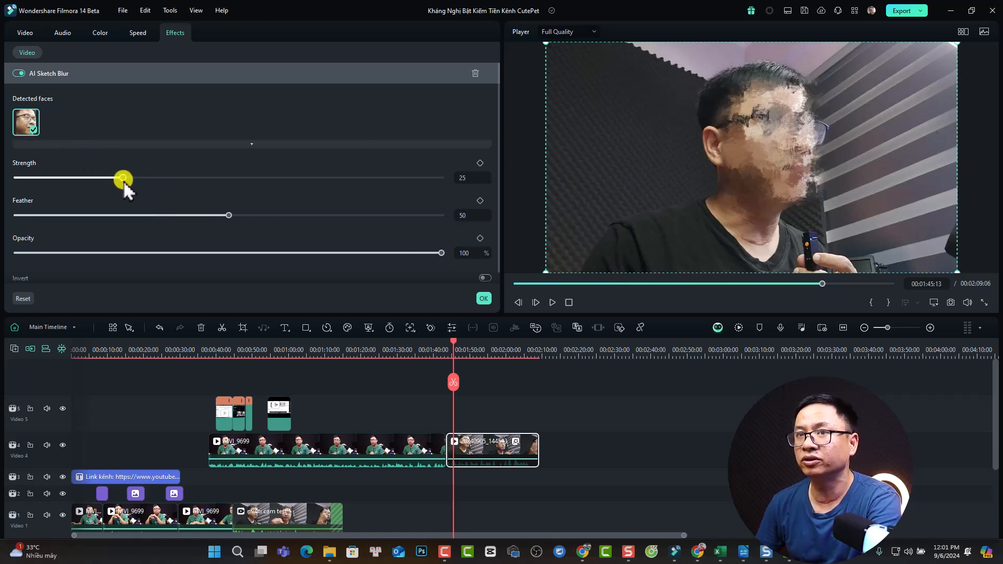
{"action": "left_click_drag", "start_coordinate": [124, 180], "coordinate": [249, 174]}
{"action": "left_click_drag", "start_coordinate": [229, 215], "coordinate": [263, 227]}
{"action": "left_click_drag", "start_coordinate": [442, 253], "coordinate": [214, 252]}
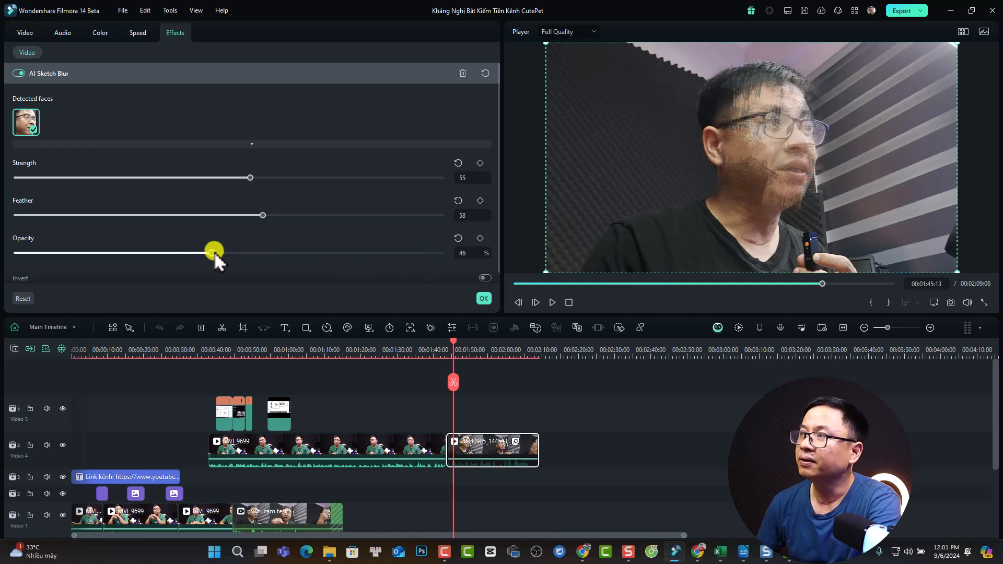
{"action": "left_click_drag", "start_coordinate": [284, 248], "coordinate": [458, 258]}
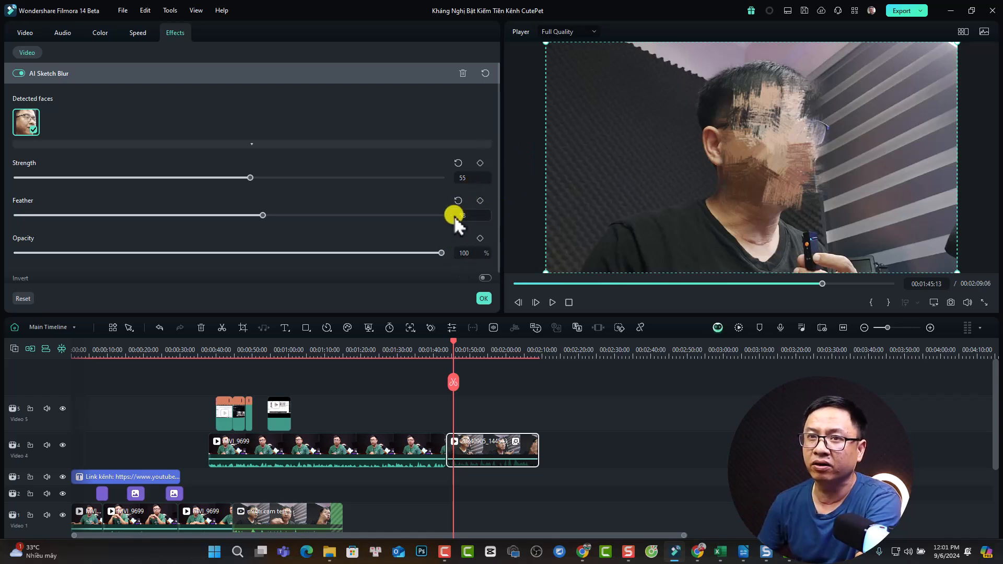
Step: Invert the AI Sketch Blur effect so it covers everything except the face, and confirm the effect settings
{"action": "scroll", "coordinate": [437, 240], "scroll_direction": "down", "scroll_amount": 1}
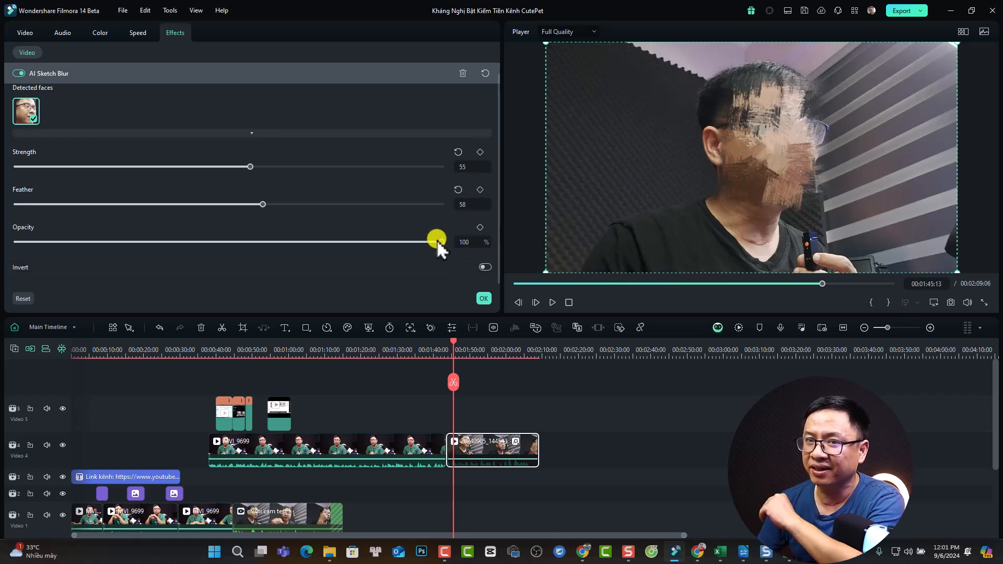
{"action": "left_click", "coordinate": [485, 267]}
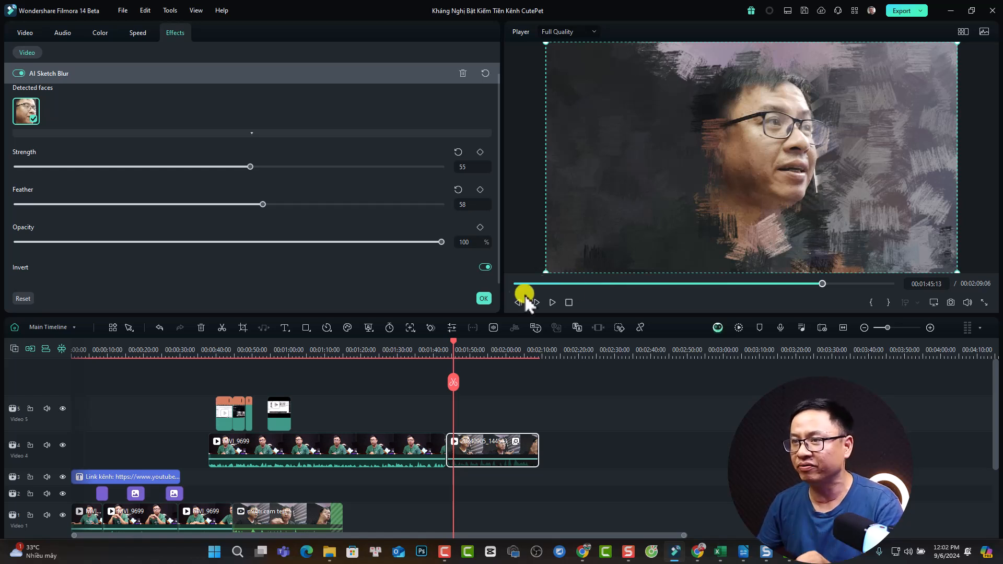
{"action": "left_click", "coordinate": [484, 299]}
Step: Play the 20240905_144543 clip from its start to preview the inverted blur, and stop near 00:01:50
{"action": "left_click", "coordinate": [447, 352]}
{"action": "key", "text": "space"}
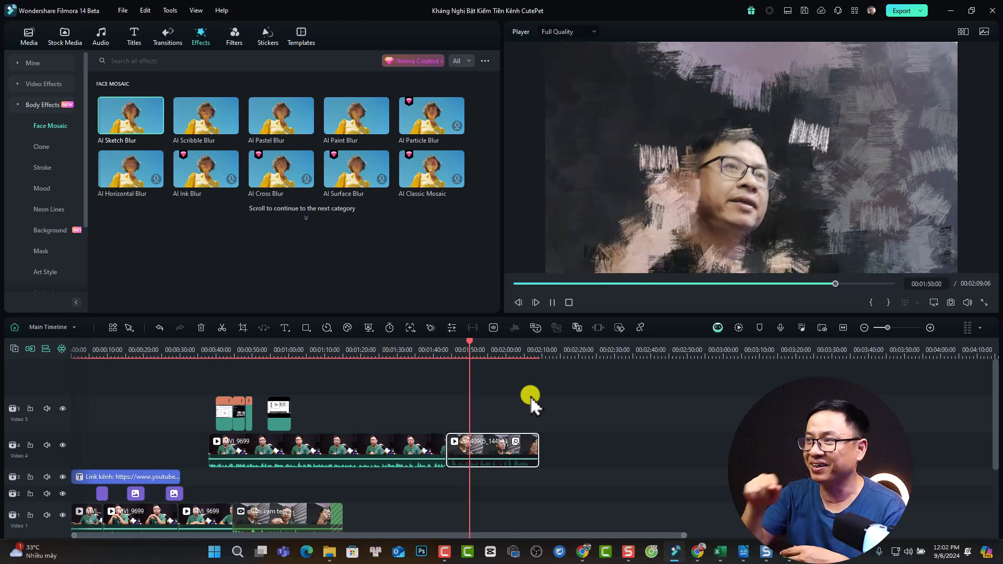
{"action": "key", "text": "space"}
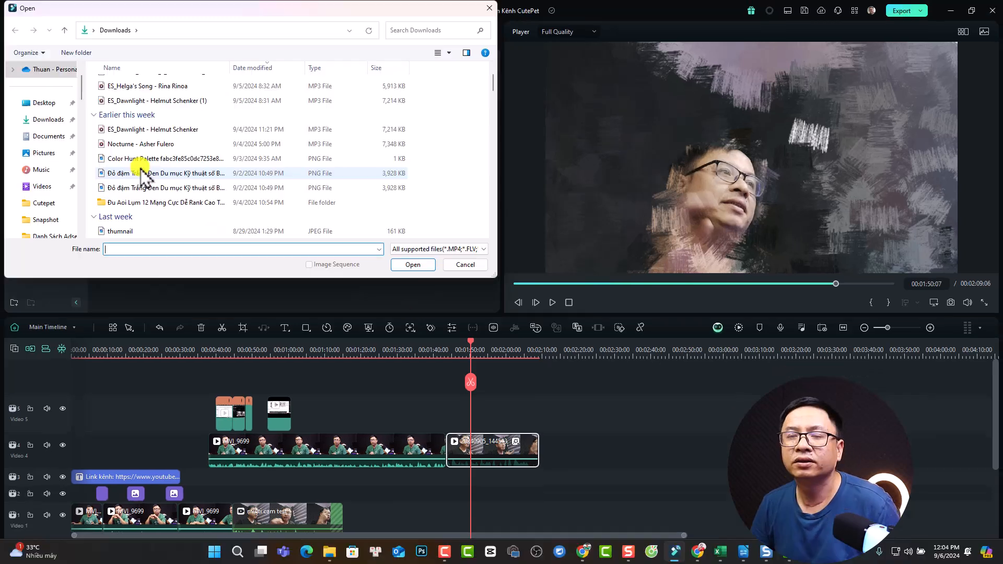
Step: Import the Color Hunt Palette PNG image from the Downloads folder and preview it in the player
{"action": "left_click", "coordinate": [133, 160]}
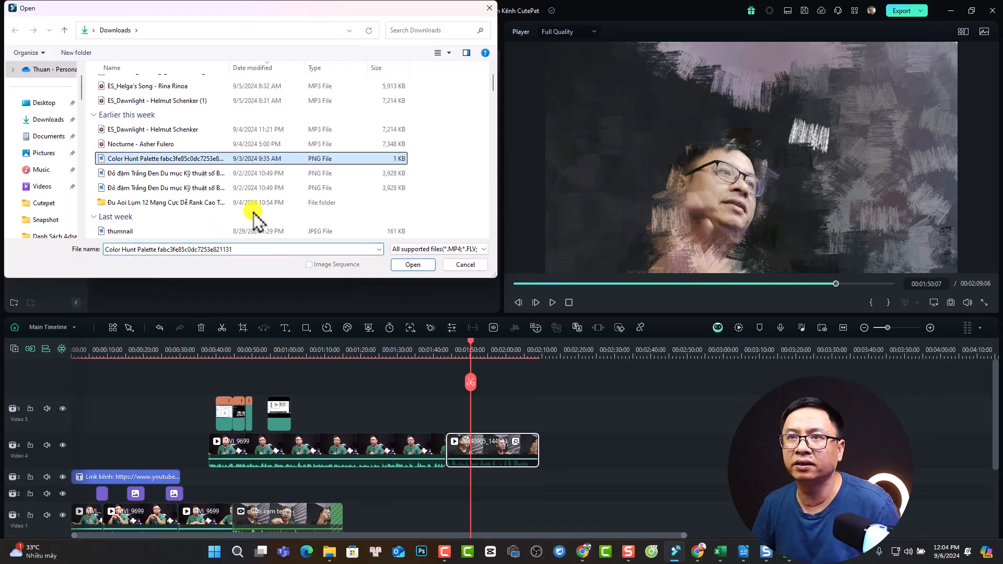
{"action": "left_click", "coordinate": [412, 265]}
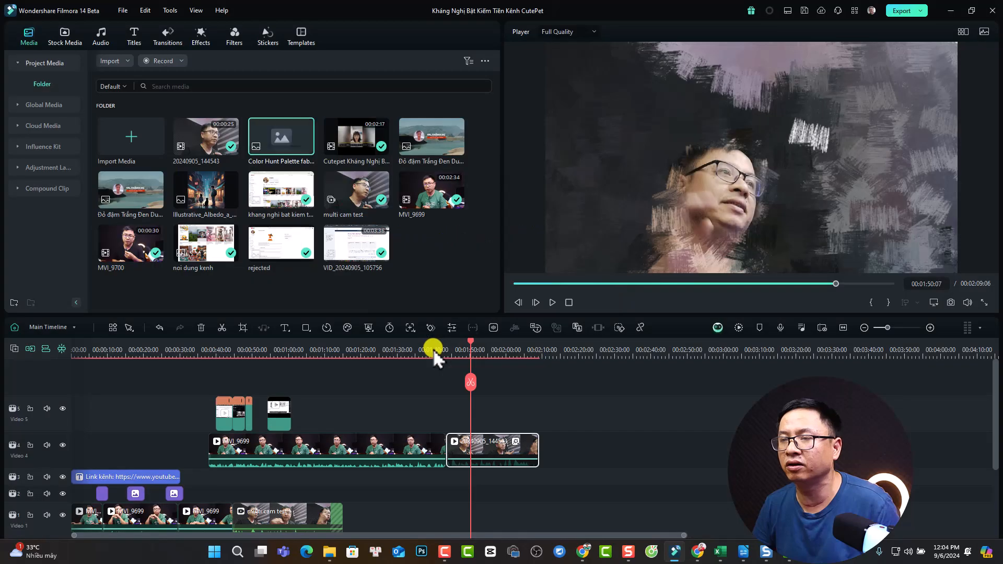
{"action": "double_click", "coordinate": [285, 154]}
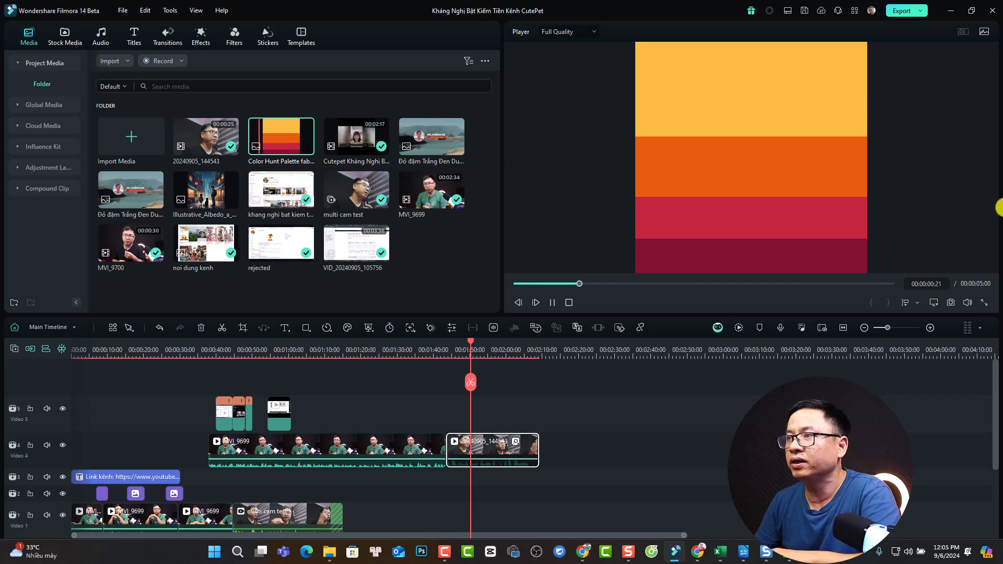
{"action": "key", "text": "space"}
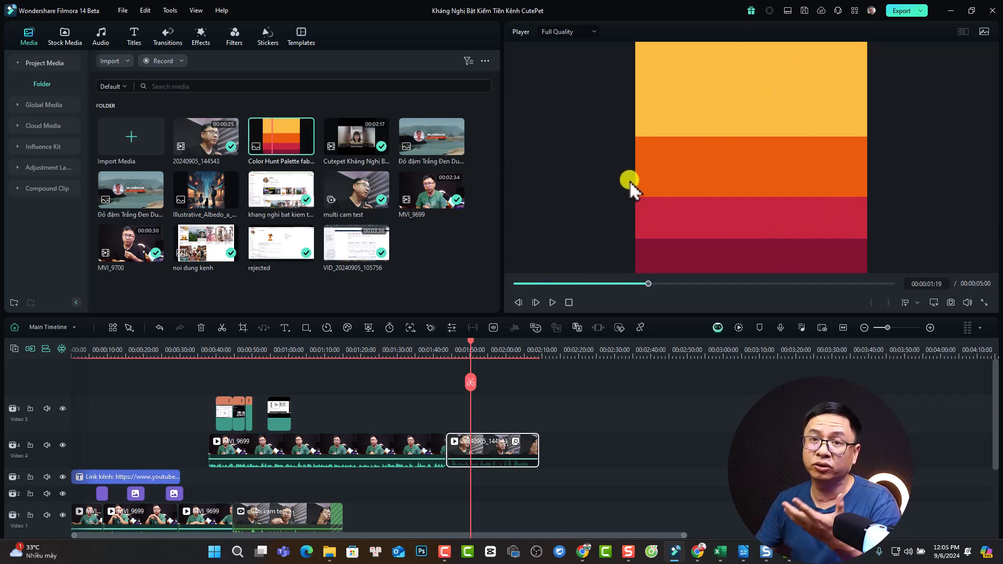
Step: Remove the AI Sketch Blur effect from the 20240905_144543 clip and mute the clip's audio
{"action": "right_click", "coordinate": [487, 444]}
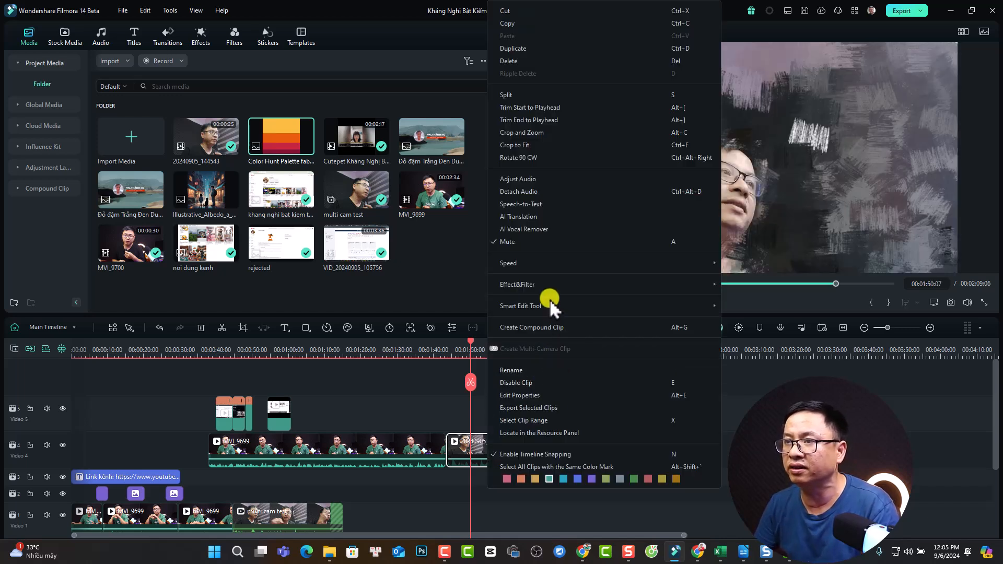
{"action": "left_click", "coordinate": [742, 313]}
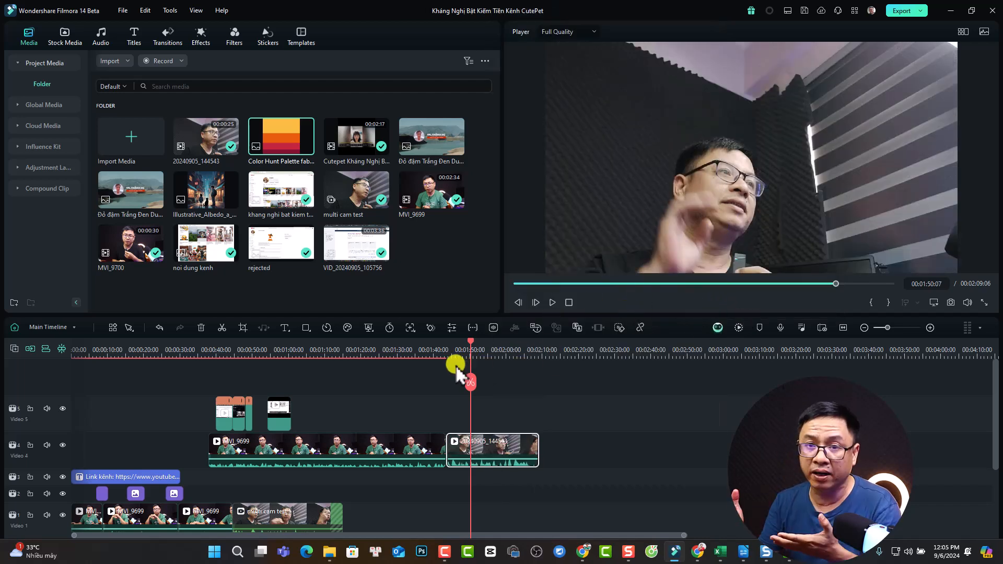
{"action": "key", "text": "space"}
{"action": "key", "text": "space"}
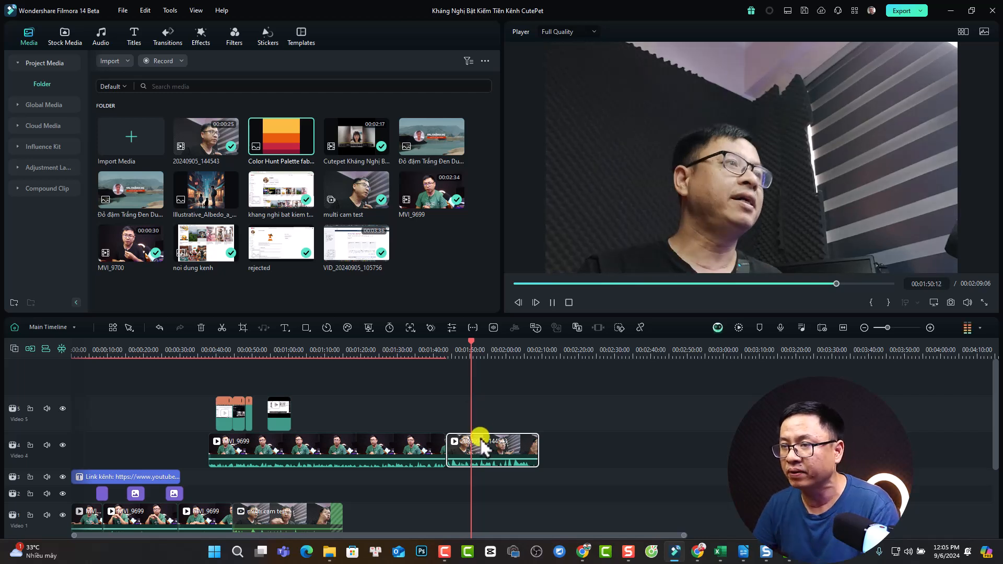
{"action": "right_click", "coordinate": [542, 353]}
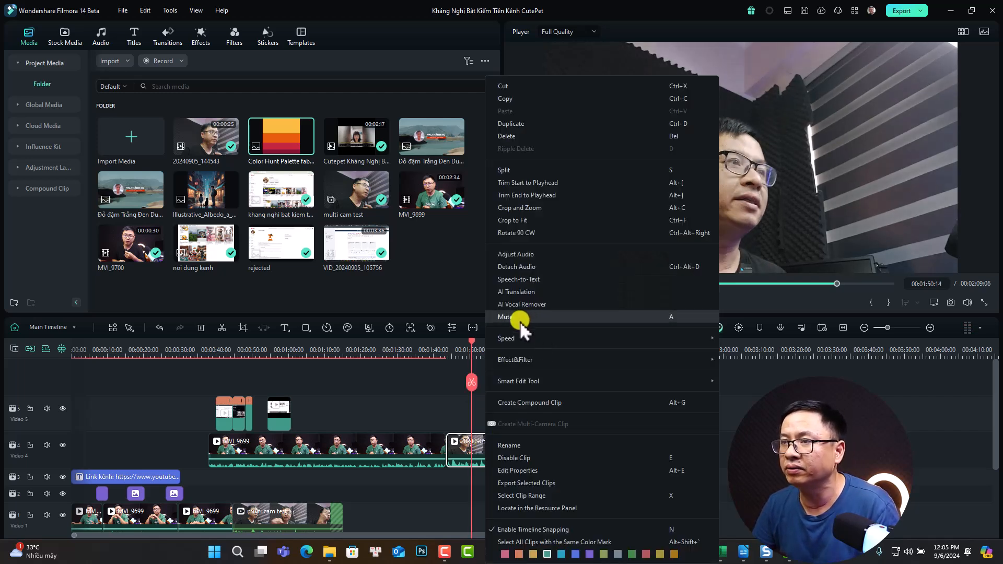
{"action": "left_click", "coordinate": [519, 321]}
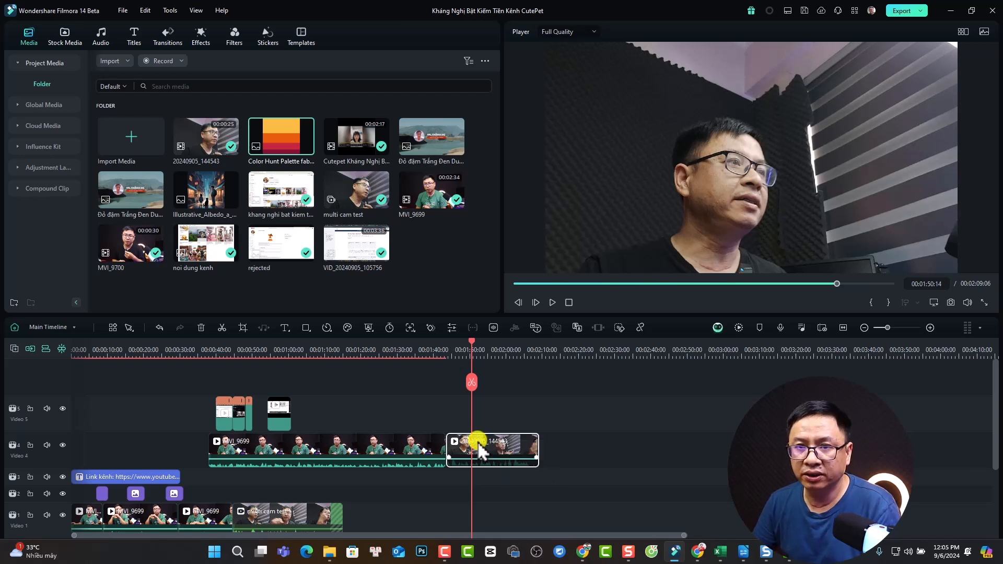
Step: Apply My Palette2 as the clip's AI Color Palette, with strength 43% and Protect Skin Tones 70
{"action": "left_click", "coordinate": [346, 329]}
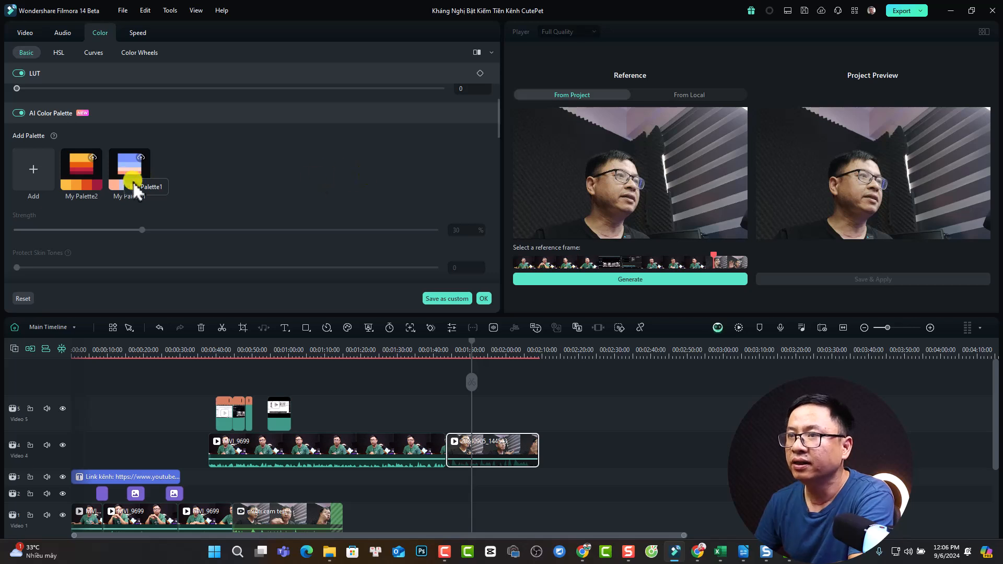
{"action": "left_click", "coordinate": [77, 181]}
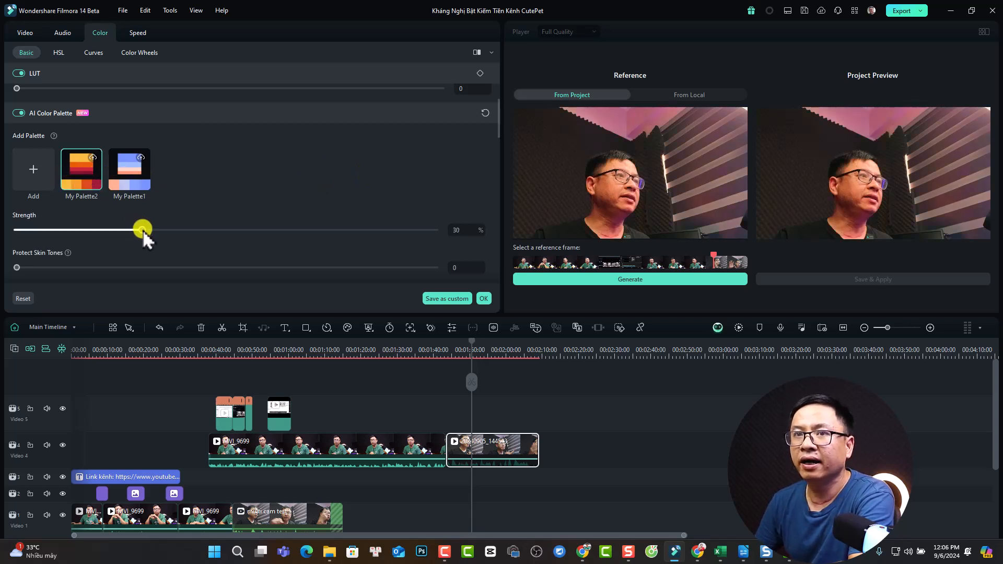
{"action": "left_click_drag", "start_coordinate": [143, 230], "coordinate": [171, 230]}
{"action": "scroll", "coordinate": [187, 268], "scroll_direction": "down", "scroll_amount": 1}
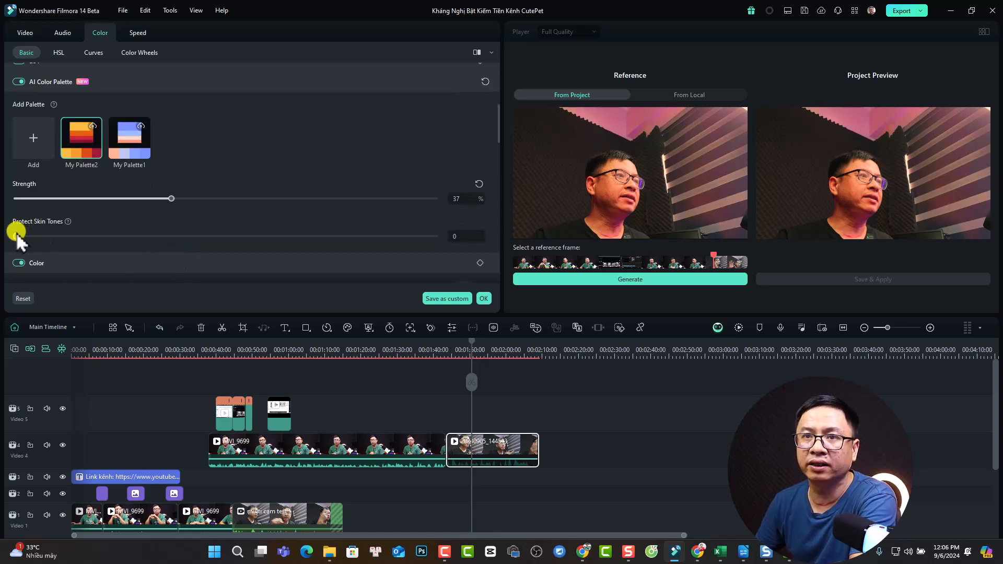
{"action": "left_click_drag", "start_coordinate": [16, 234], "coordinate": [428, 238]}
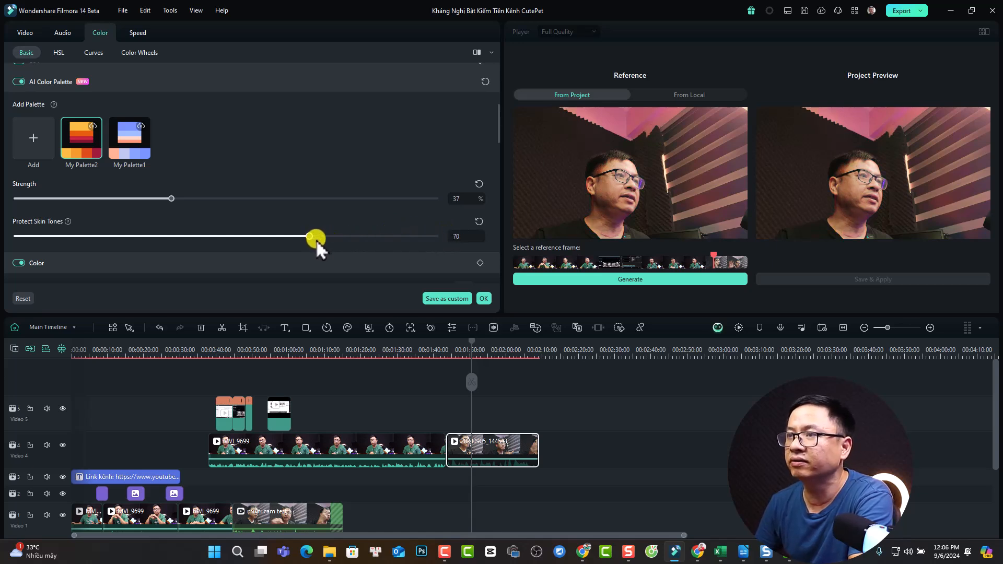
{"action": "left_click_drag", "start_coordinate": [178, 203], "coordinate": [198, 206]}
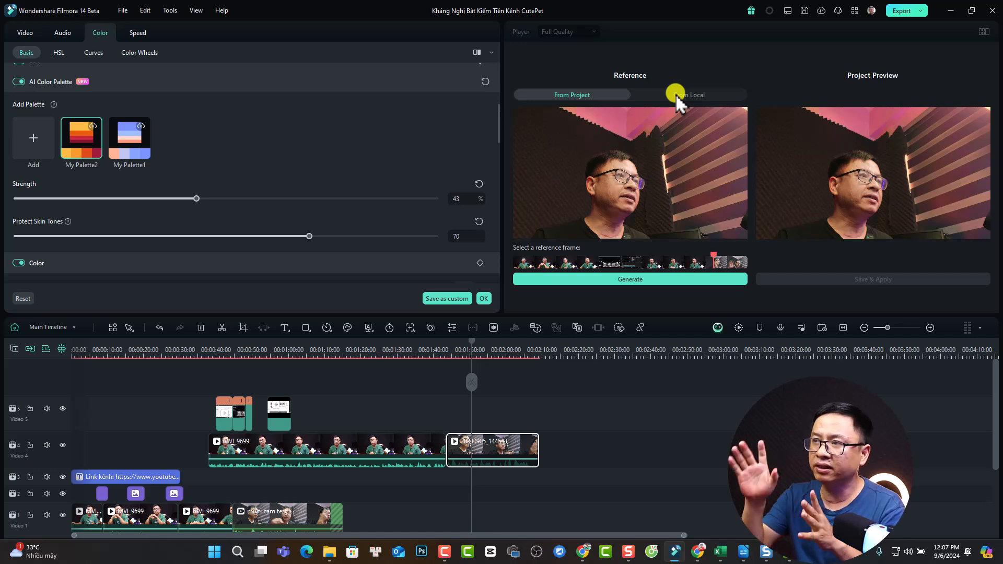
Step: Generate a color palette from the project's reference frame, then save and apply it to the clip
{"action": "left_click", "coordinate": [614, 280]}
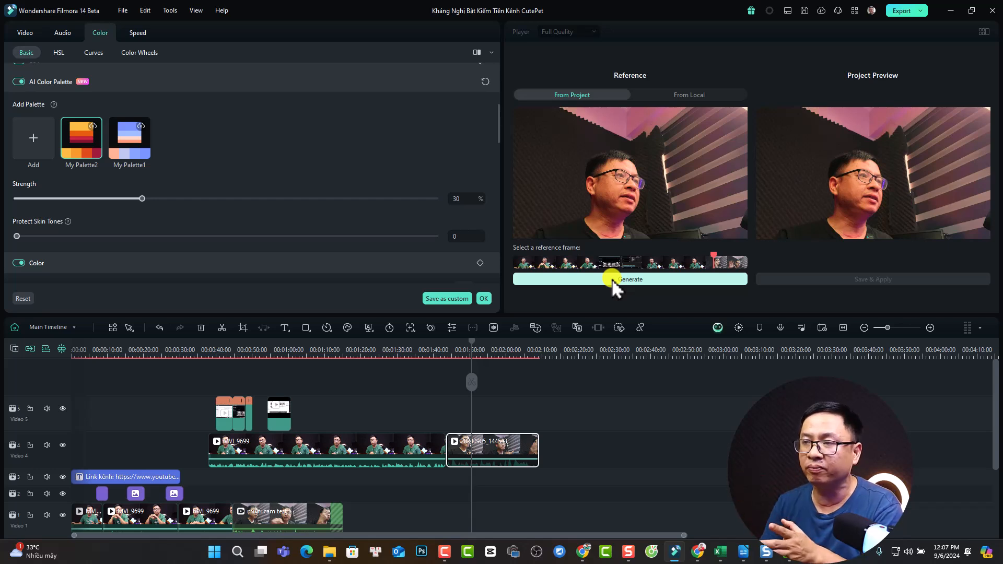
{"action": "left_click", "coordinate": [613, 280]}
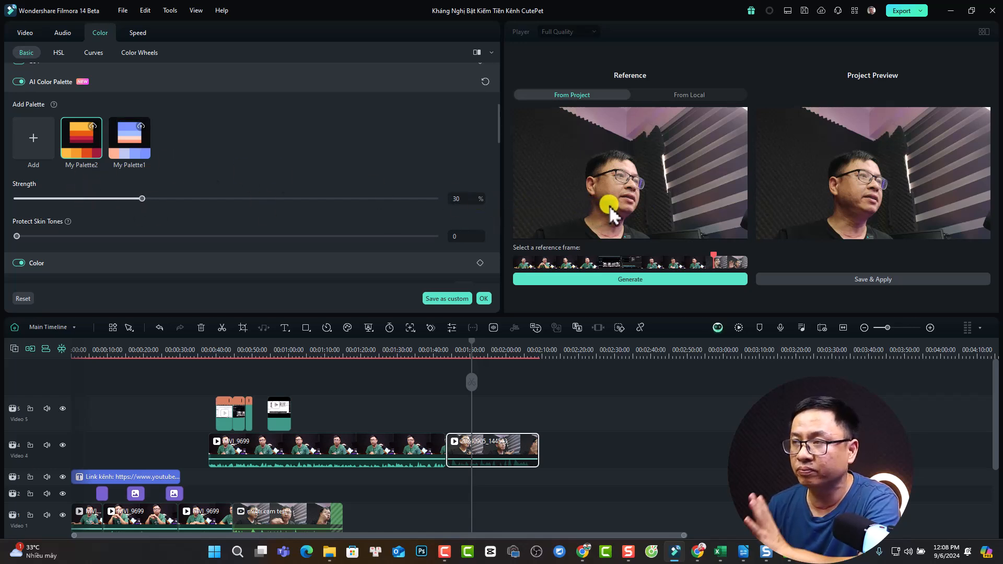
{"action": "left_click", "coordinate": [866, 280]}
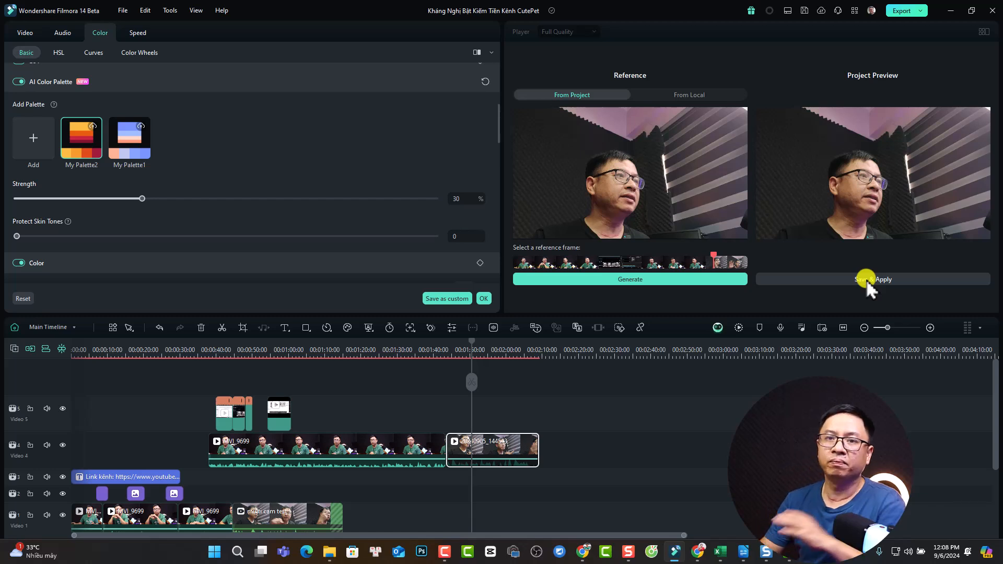
{"action": "left_click", "coordinate": [867, 281]}
Step: Move the graded clip to about 00:02:21 on Video 4 and place a muted original copy of 20240905_144543 directly before it
{"action": "left_click_drag", "start_coordinate": [477, 444], "coordinate": [614, 456]}
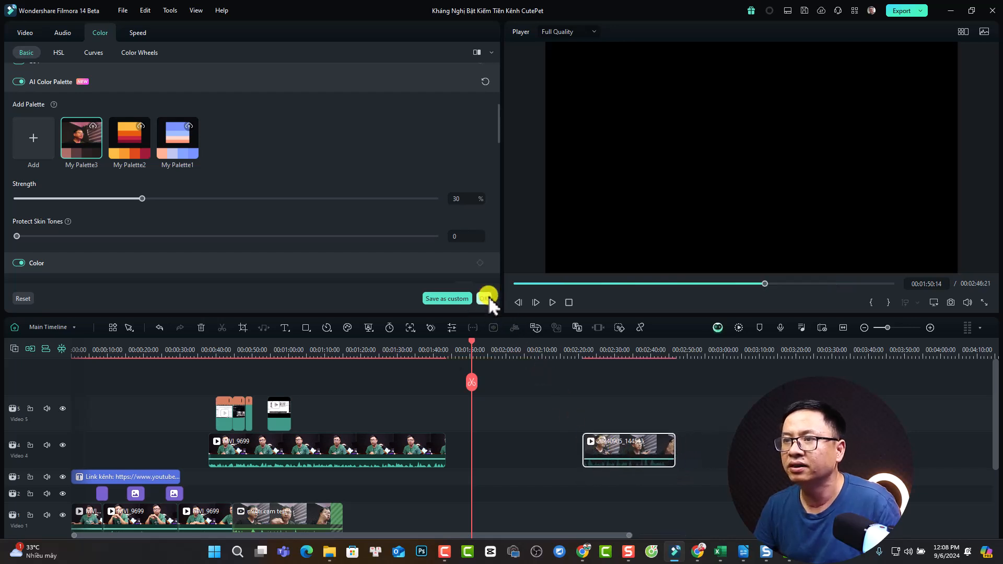
{"action": "left_click", "coordinate": [485, 299]}
{"action": "left_click_drag", "start_coordinate": [206, 148], "coordinate": [489, 459]}
{"action": "left_click", "coordinate": [553, 295]}
{"action": "left_click_drag", "start_coordinate": [534, 491], "coordinate": [540, 447]}
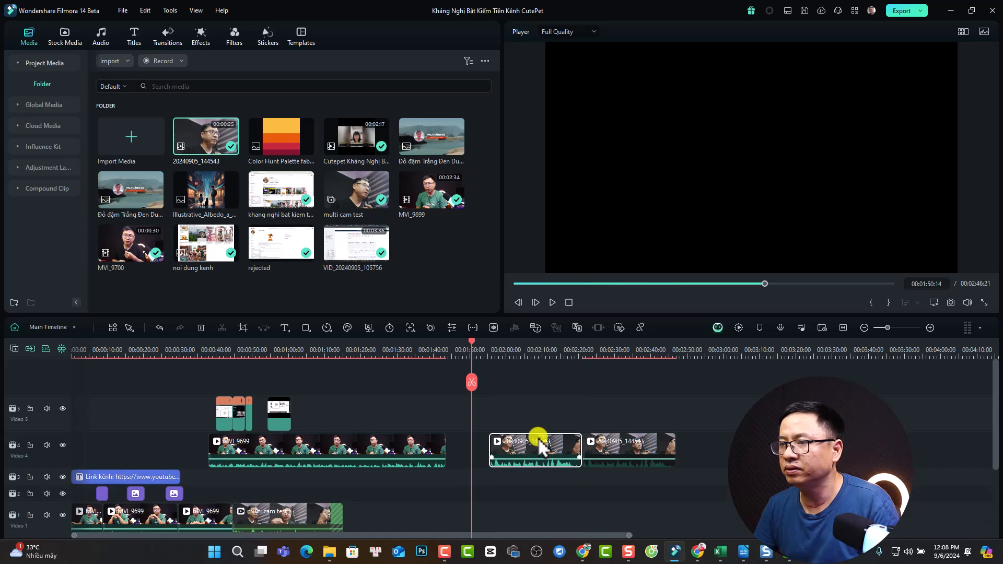
{"action": "right_click", "coordinate": [541, 446]}
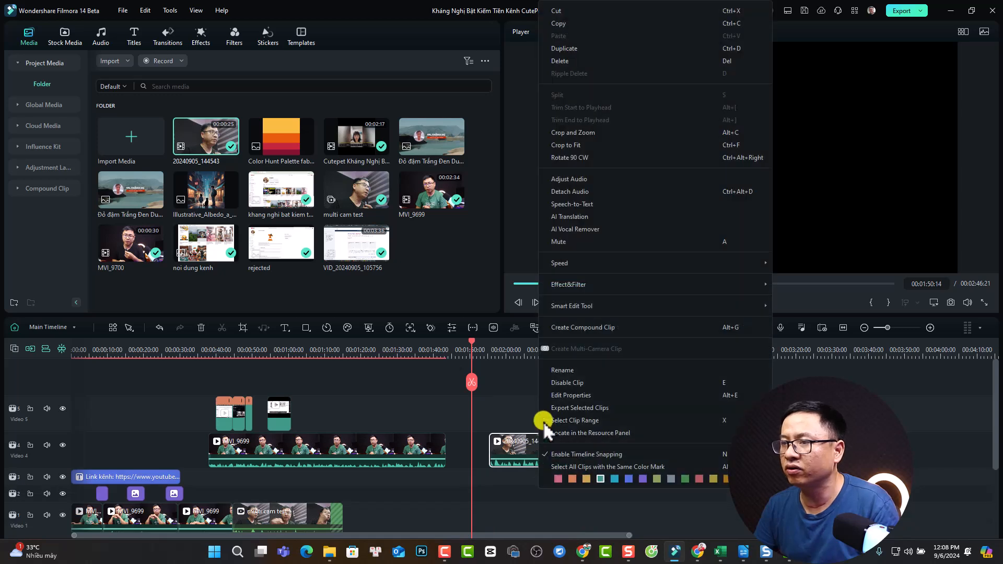
{"action": "left_click", "coordinate": [568, 243]}
Step: Play across the original and graded 20240905_144543 clips to compare their colors
{"action": "left_click", "coordinate": [549, 351]}
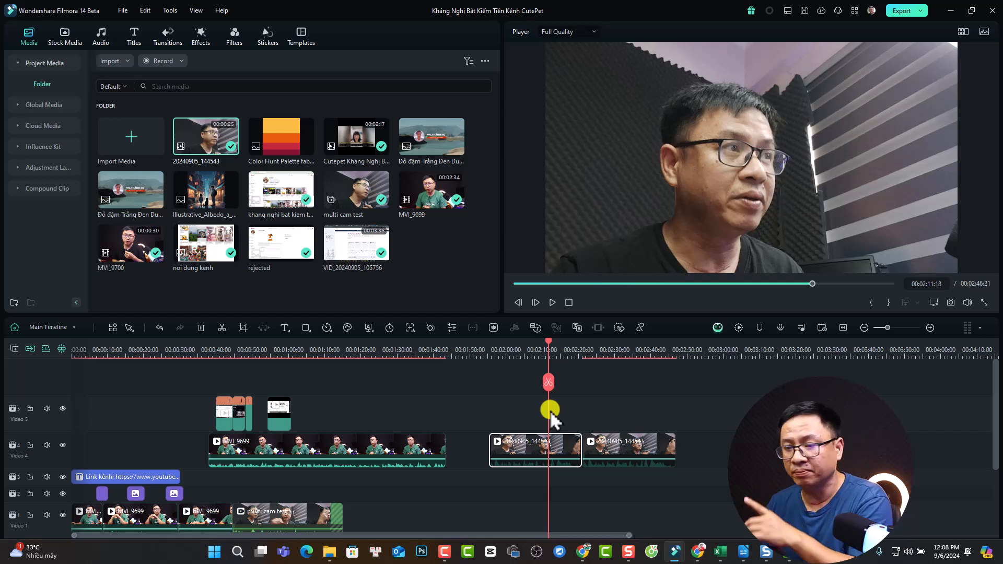
{"action": "left_click", "coordinate": [528, 351]}
{"action": "key", "text": "space"}
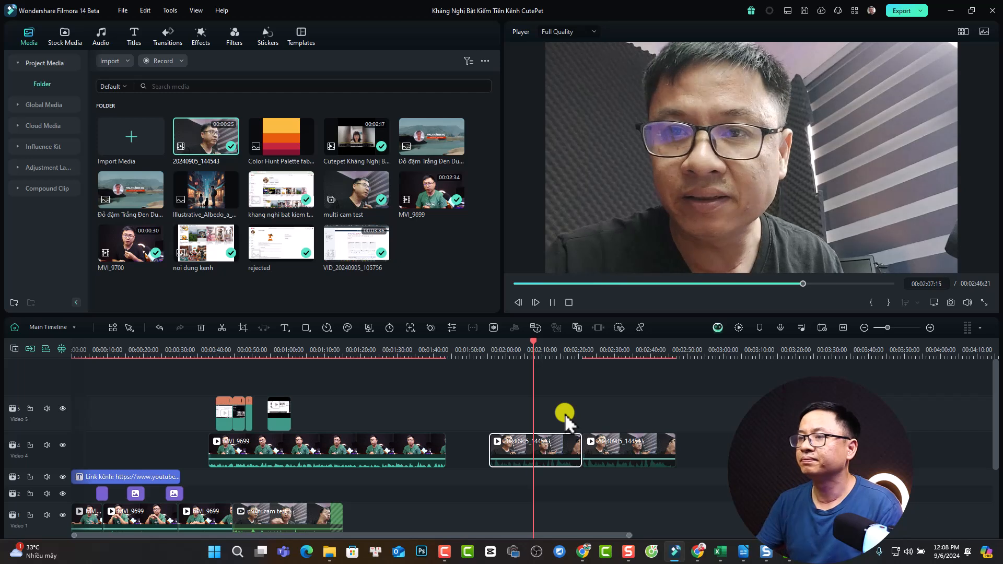
{"action": "left_click", "coordinate": [561, 352]}
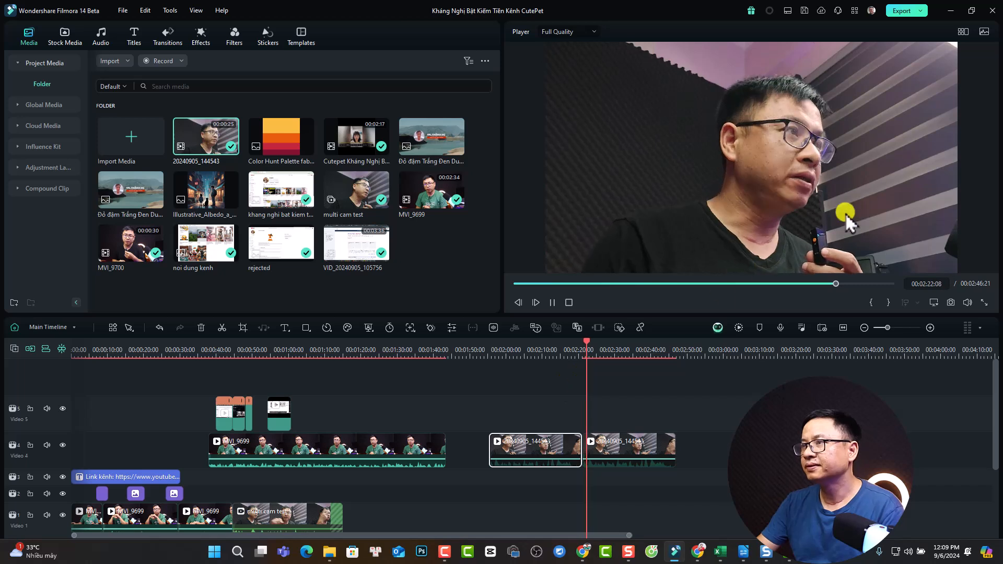
{"action": "key", "text": "space"}
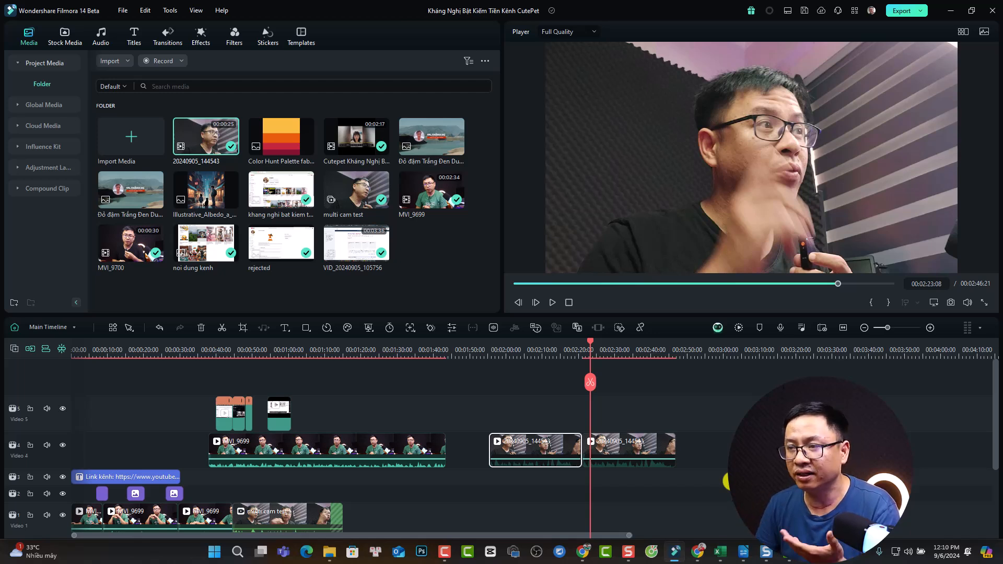
Step: Turn on AI Video Enhancer for the first 20240905_144543 clip on Video 4 and generate the enhanced version
{"action": "left_click", "coordinate": [506, 351]}
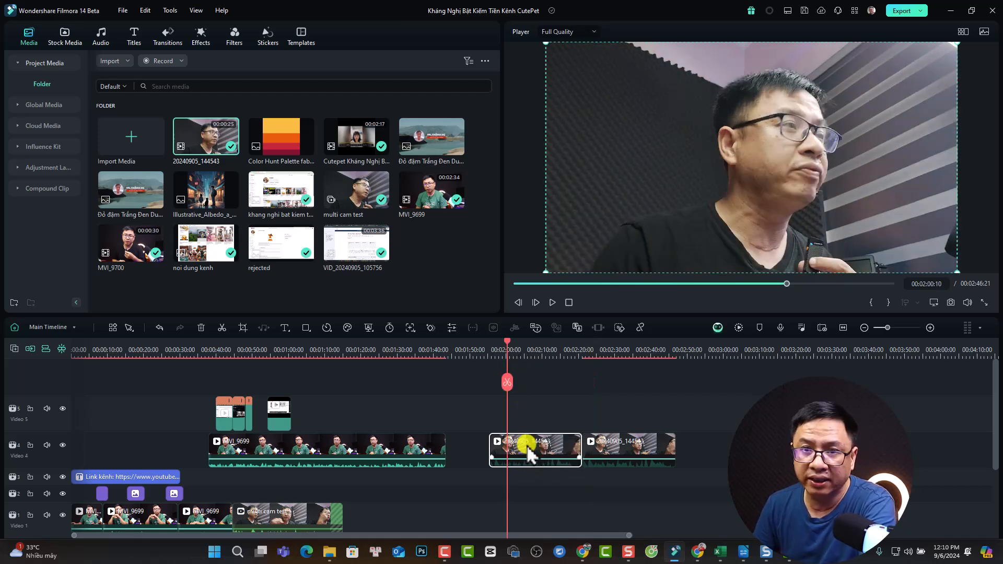
{"action": "double_click", "coordinate": [529, 455]}
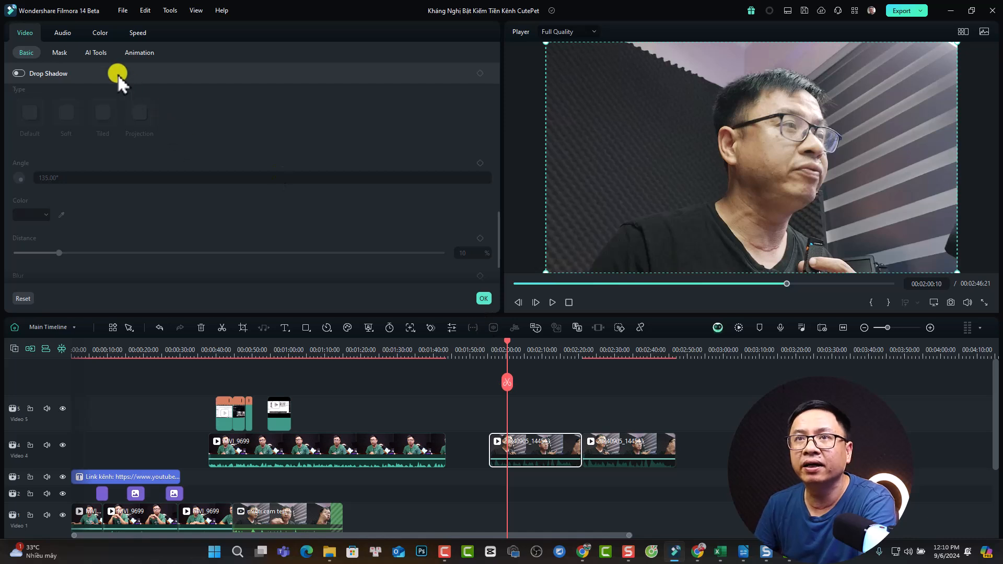
{"action": "left_click", "coordinate": [96, 53]}
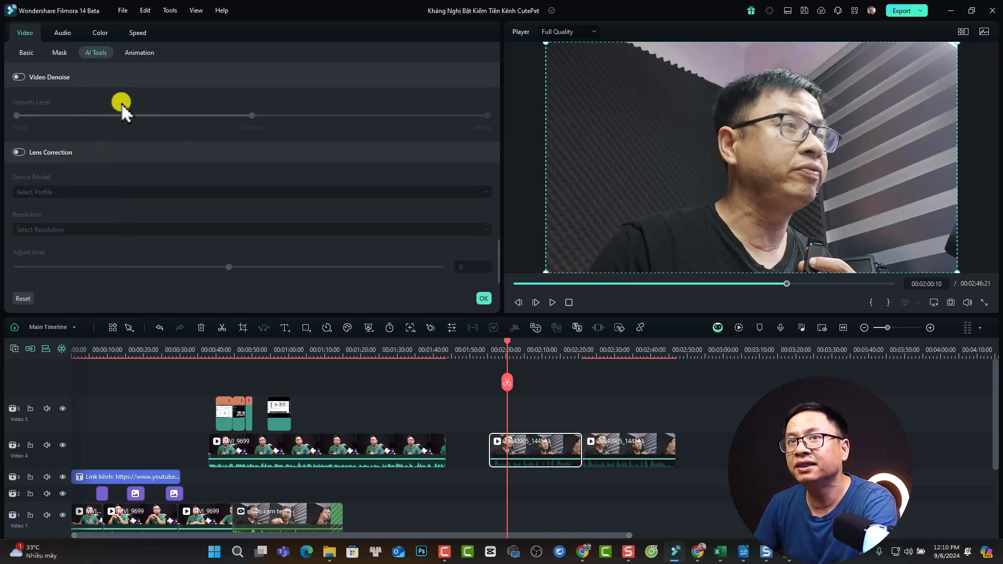
{"action": "scroll", "coordinate": [146, 189], "scroll_direction": "up", "scroll_amount": 5}
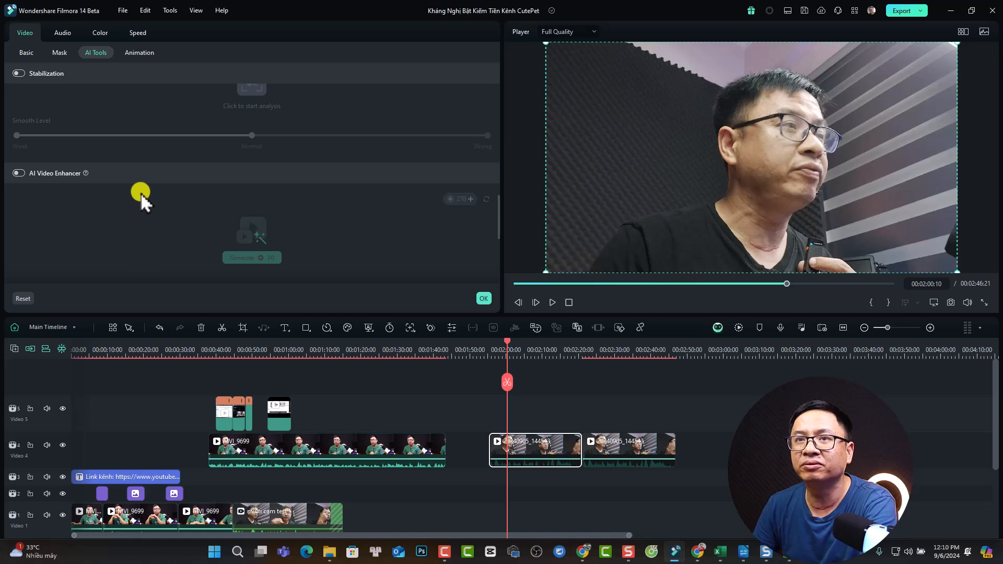
{"action": "scroll", "coordinate": [78, 257], "scroll_direction": "down", "scroll_amount": 1}
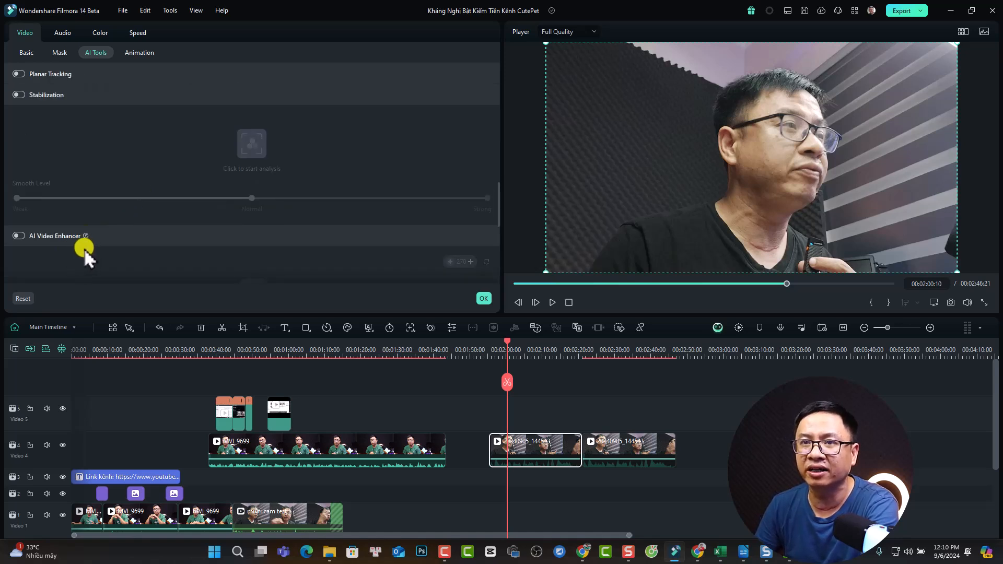
{"action": "left_click", "coordinate": [19, 235]}
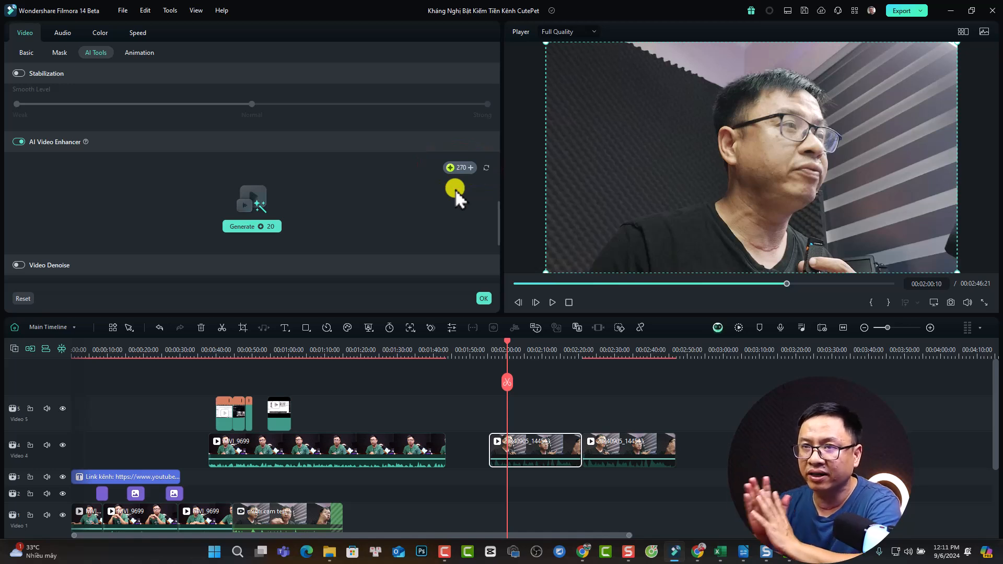
{"action": "left_click", "coordinate": [239, 229]}
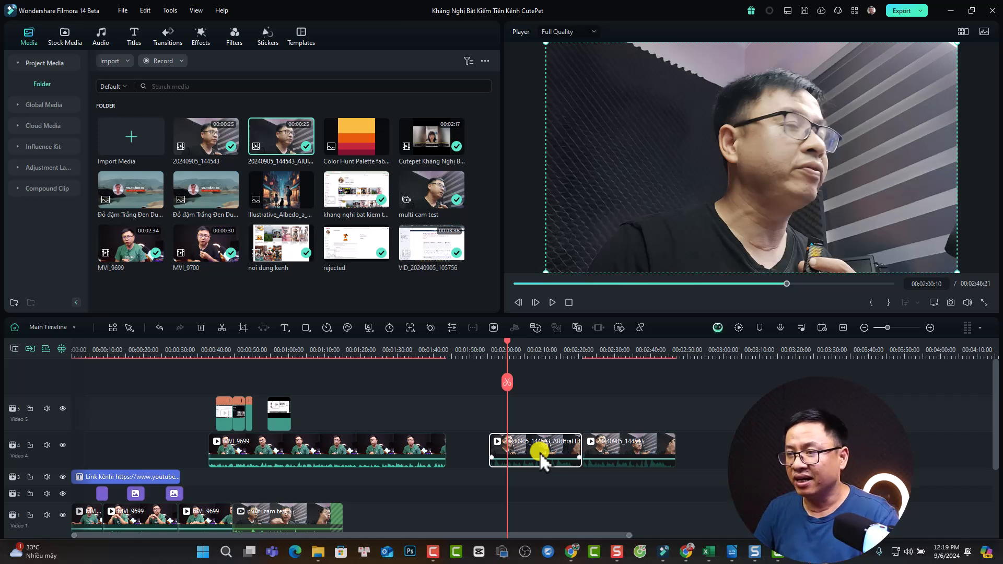
Step: Play the enhanced clip from its start and view it full screen to check the image quality
{"action": "left_click", "coordinate": [492, 350]}
{"action": "key", "text": "space"}
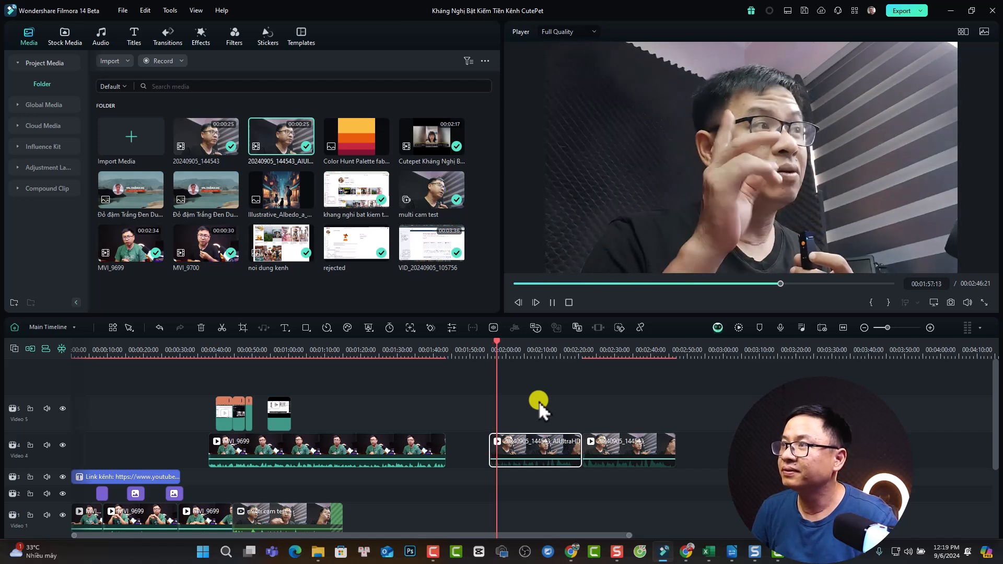
{"action": "key", "text": "space"}
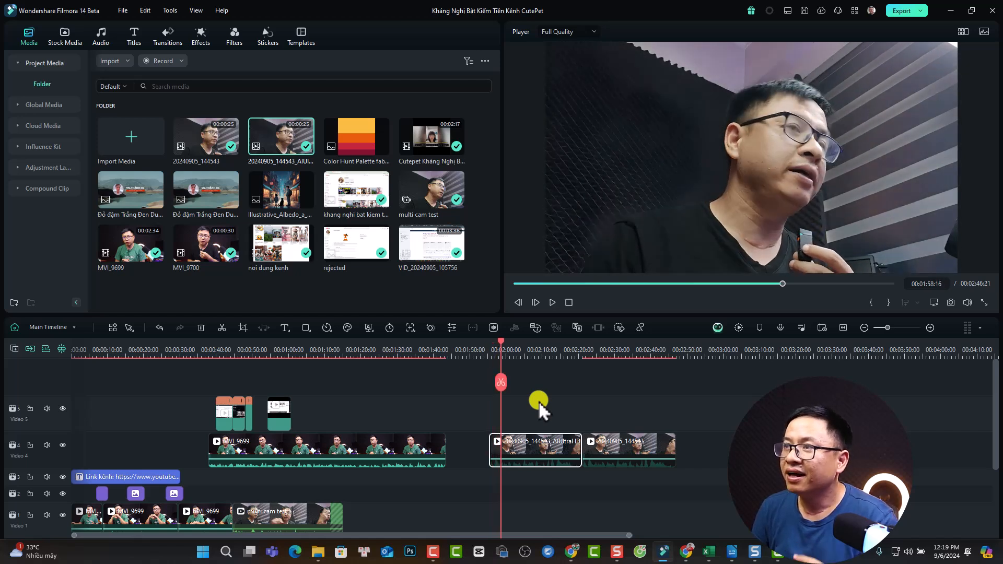
{"action": "left_click", "coordinate": [985, 304]}
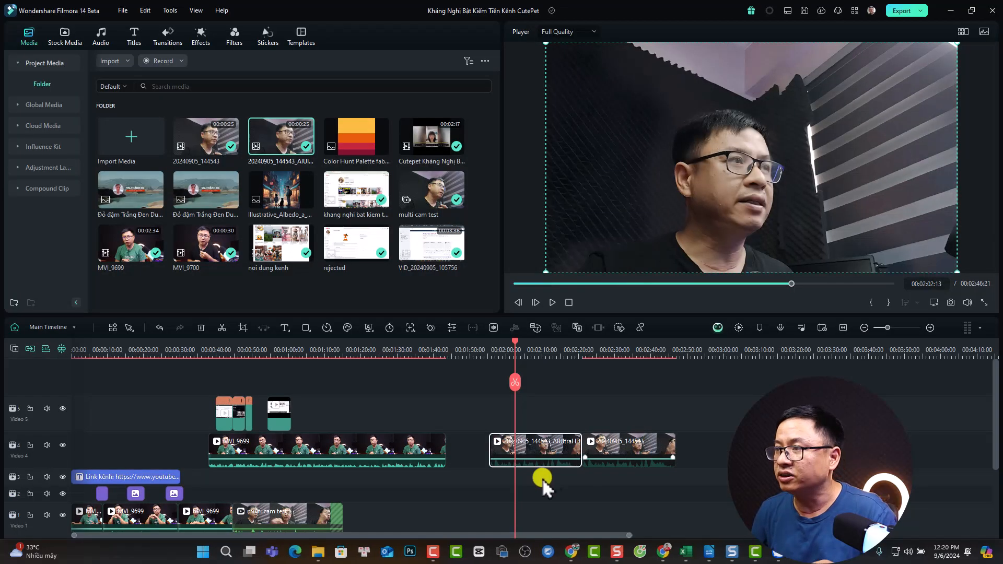
Step: Move the AIUltraHD clip straight up to Video 5 and unmute it
{"action": "left_click", "coordinate": [525, 407]}
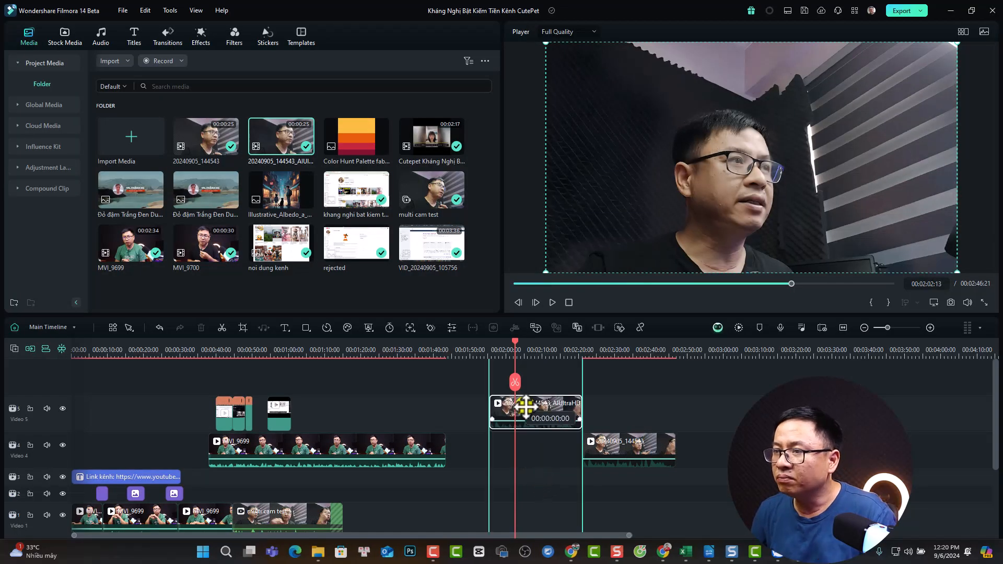
{"action": "right_click", "coordinate": [527, 408]}
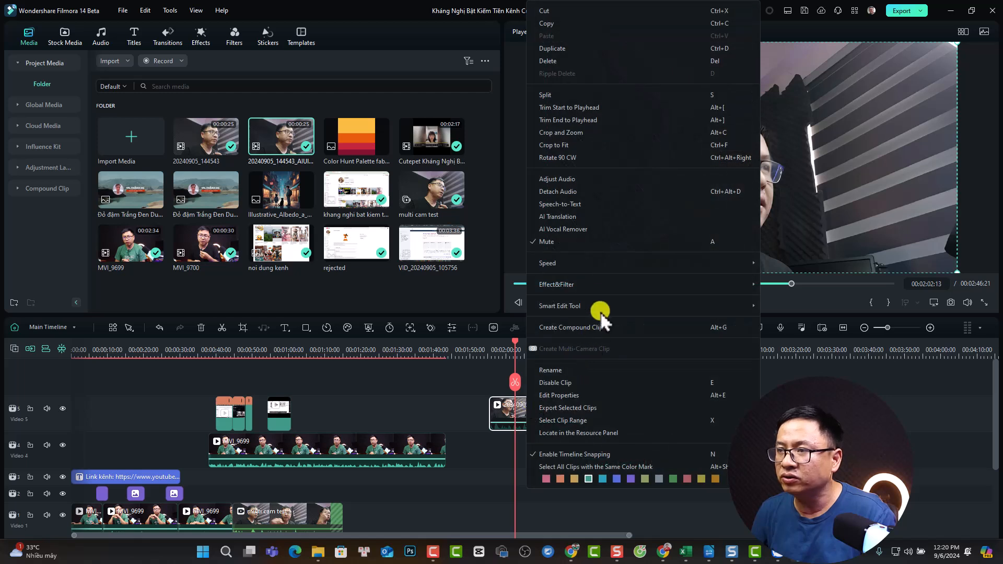
{"action": "left_click", "coordinate": [575, 242]}
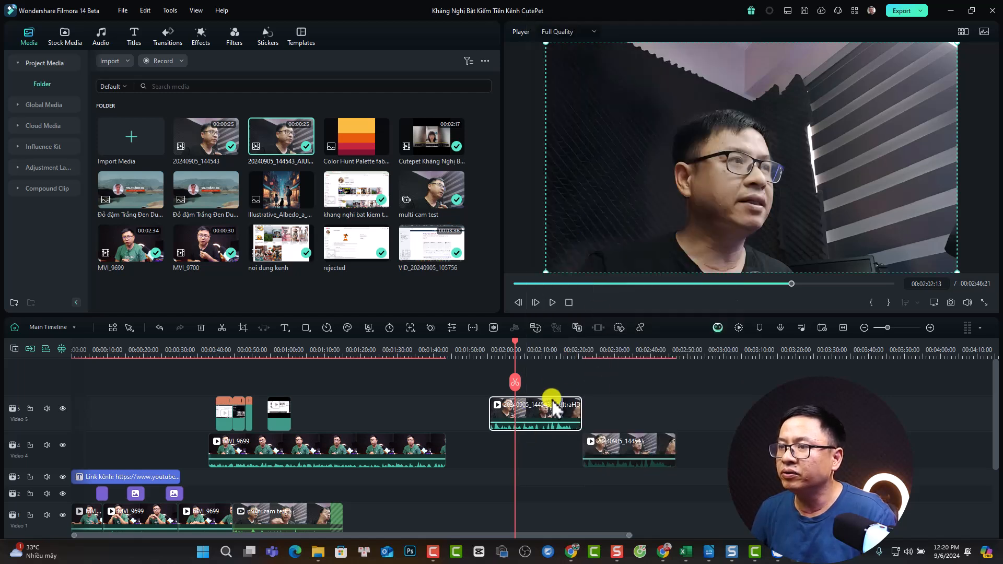
Step: Turn on AI Voice Enhancer for the AIUltraHD clip and show its Voice Clarity and Voice Beautification settings
{"action": "double_click", "coordinate": [522, 413]}
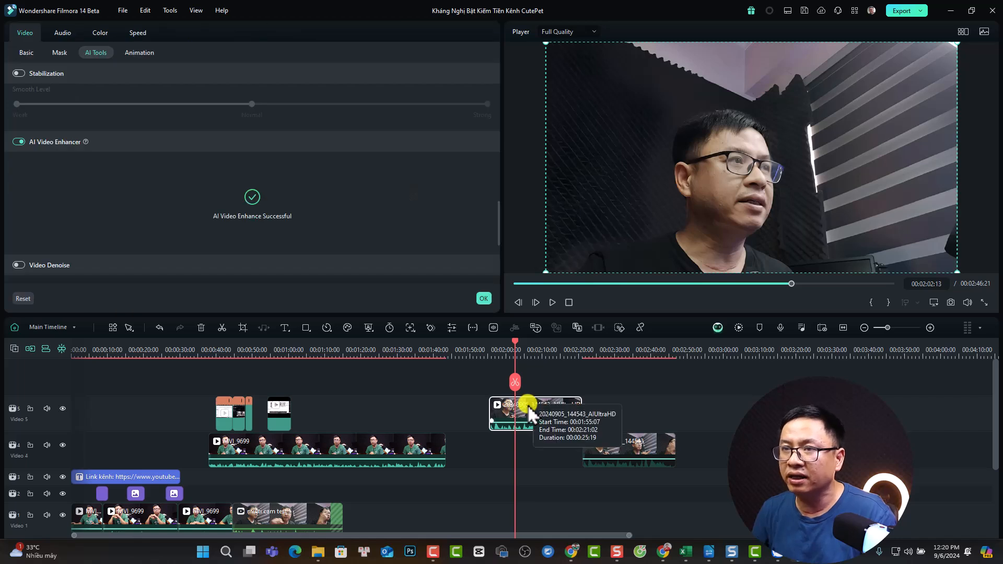
{"action": "left_click", "coordinate": [57, 33]}
{"action": "scroll", "coordinate": [171, 218], "scroll_direction": "down", "scroll_amount": 5}
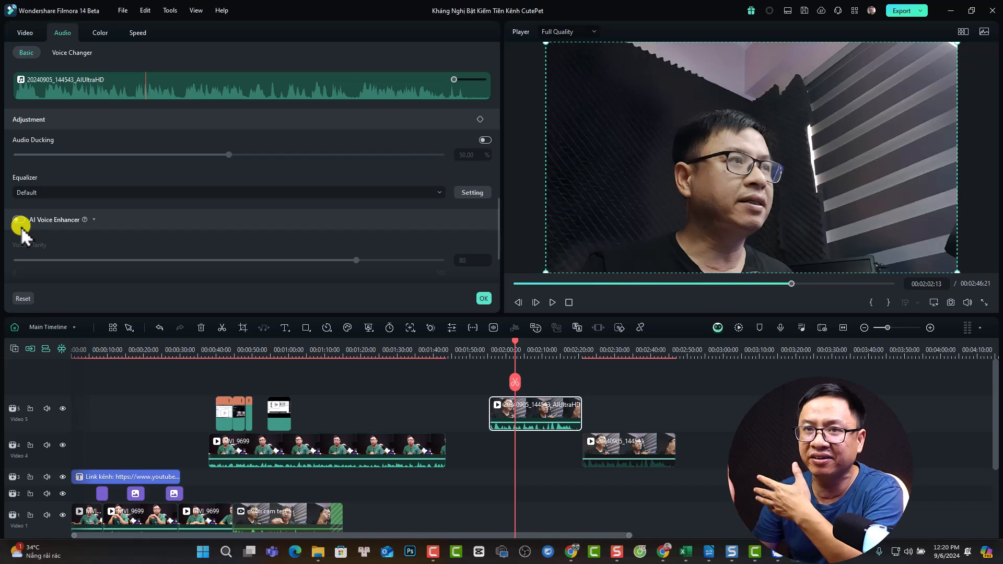
{"action": "left_click", "coordinate": [20, 220]}
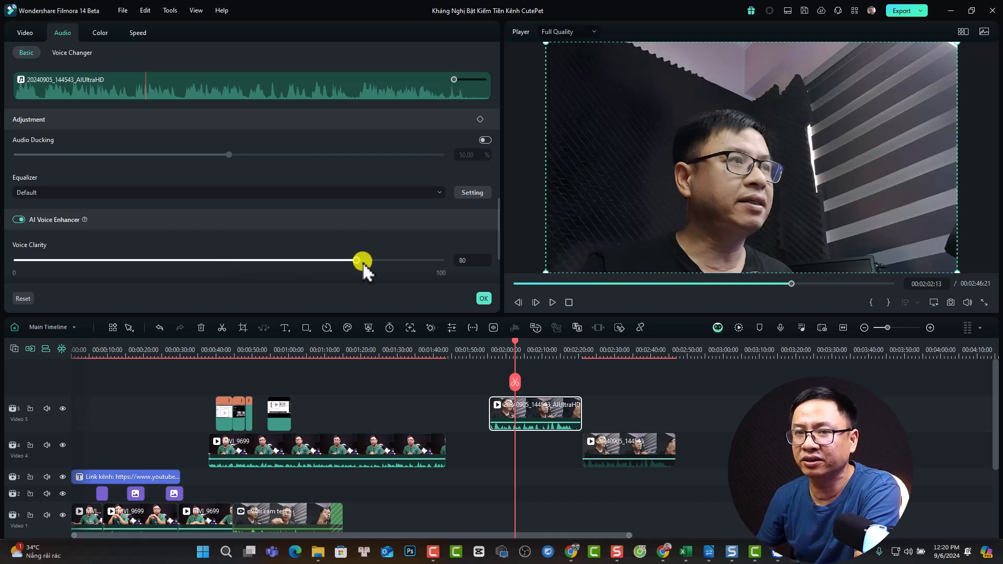
{"action": "scroll", "coordinate": [412, 271], "scroll_direction": "down", "scroll_amount": 1}
{"action": "scroll", "coordinate": [412, 270], "scroll_direction": "down", "scroll_amount": 1}
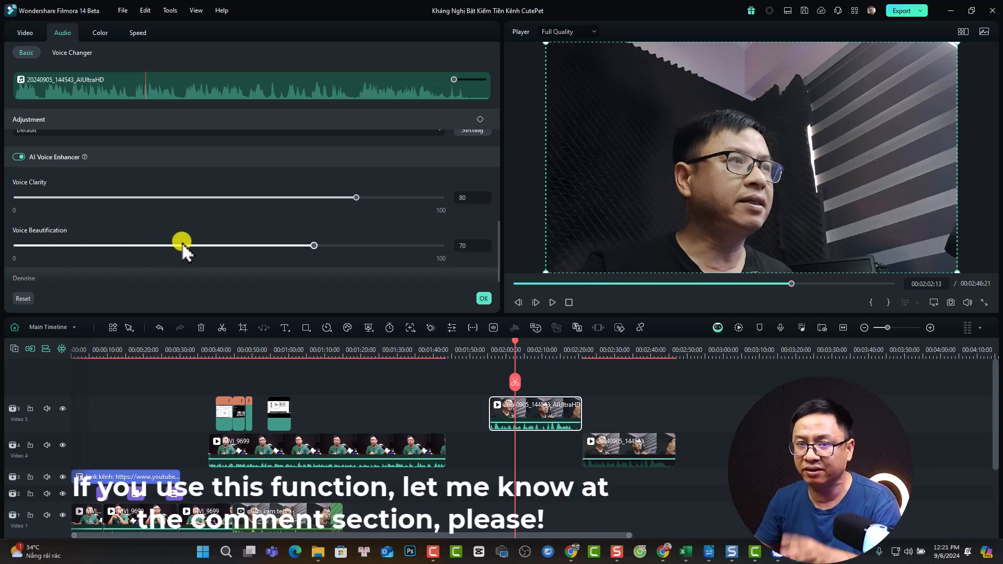
Step: Duplicate the AIUltraHD clip directly after itself on Video 5 and move the 20240905_144543 clip on Video 4 to about 00:03:30
{"action": "left_click", "coordinate": [500, 349]}
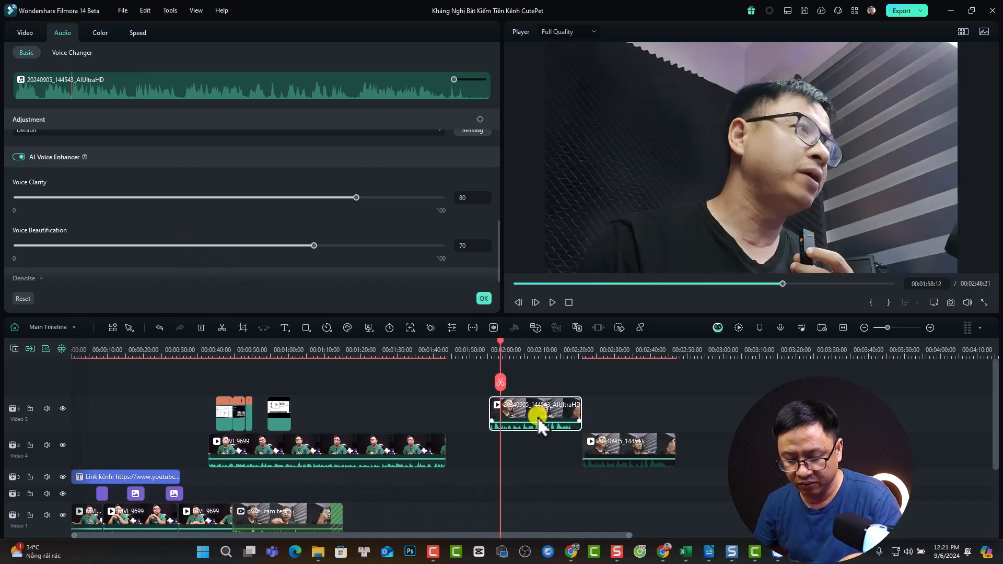
{"action": "left_click", "coordinate": [604, 353]}
{"action": "key", "text": "ctrl+v"}
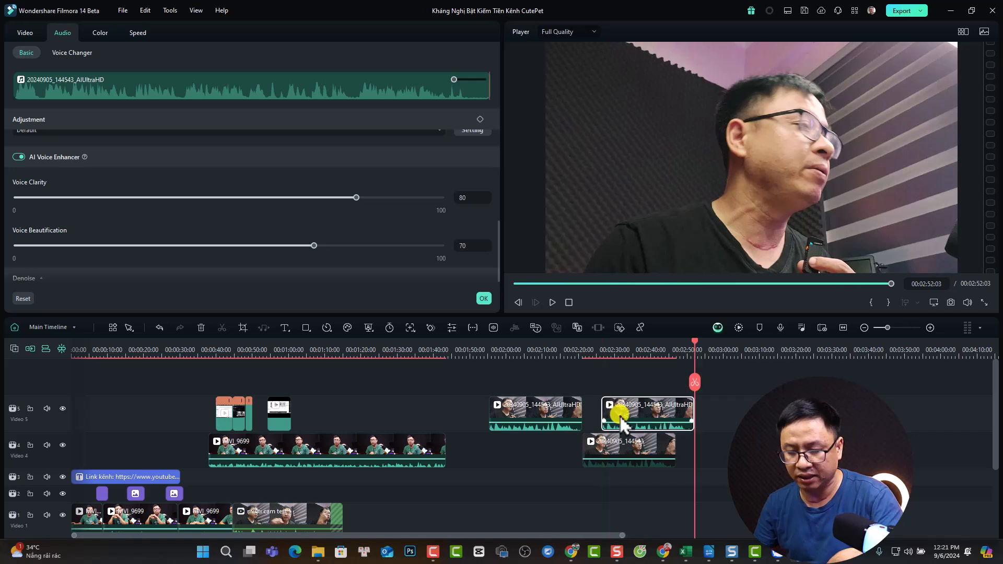
{"action": "left_click", "coordinate": [594, 409]}
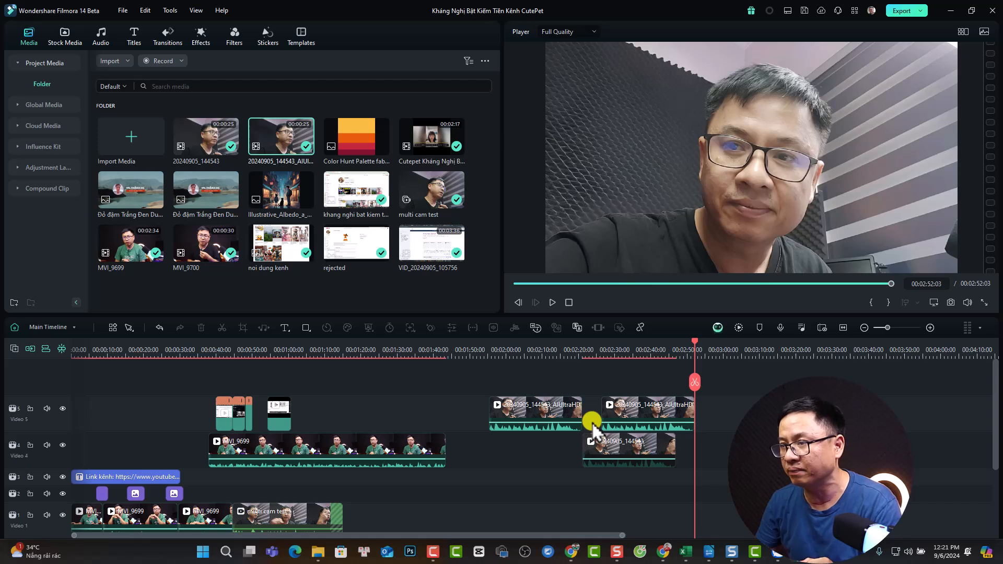
{"action": "left_click", "coordinate": [614, 446]}
{"action": "left_click_drag", "start_coordinate": [618, 454], "coordinate": [867, 454]}
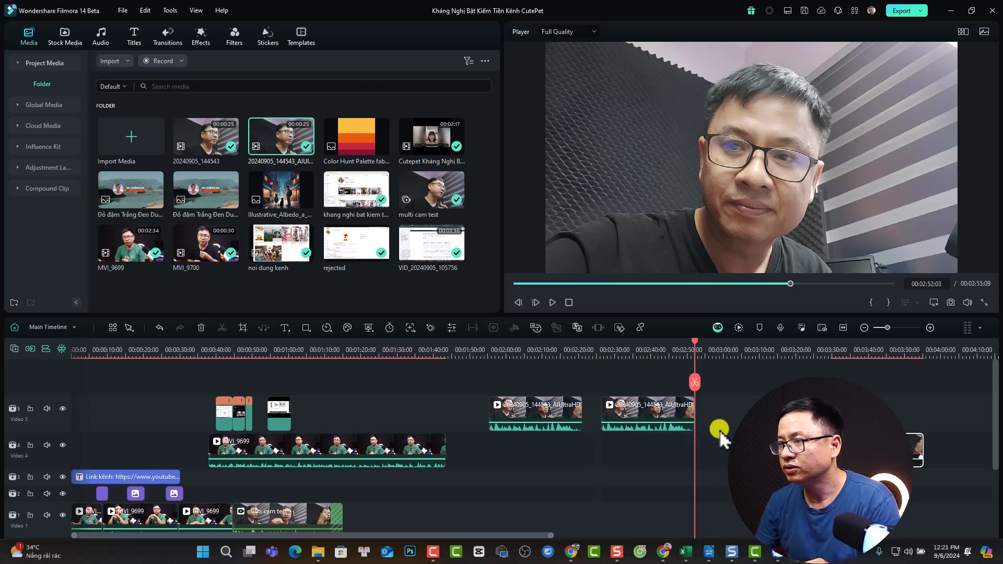
{"action": "left_click_drag", "start_coordinate": [624, 422], "coordinate": [628, 443]}
Step: Turn off AI Voice Enhancer on the first AIUltraHD clip and set Voice Clarity to 90 on the second
{"action": "left_click", "coordinate": [549, 350]}
{"action": "left_click", "coordinate": [544, 409]}
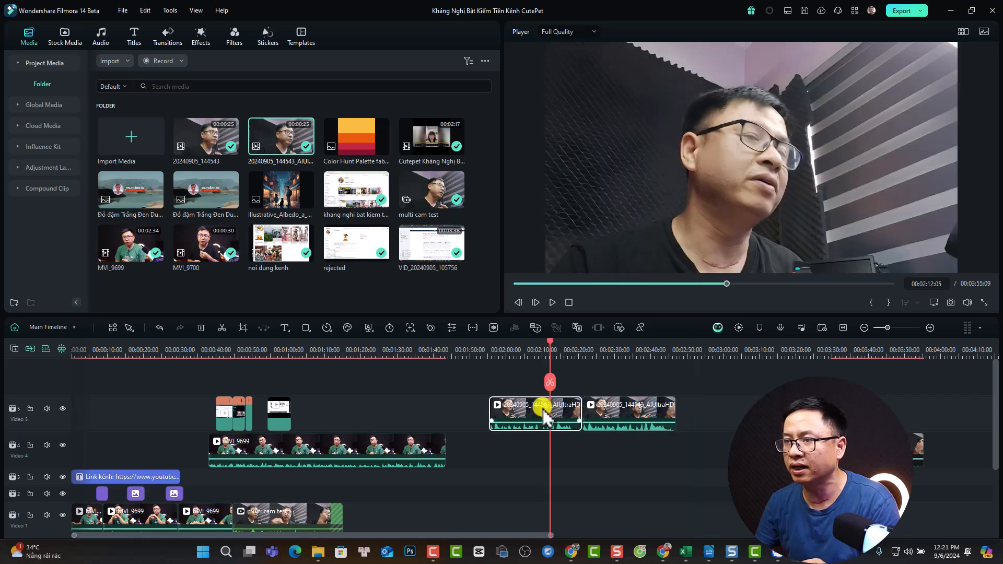
{"action": "double_click", "coordinate": [544, 409]}
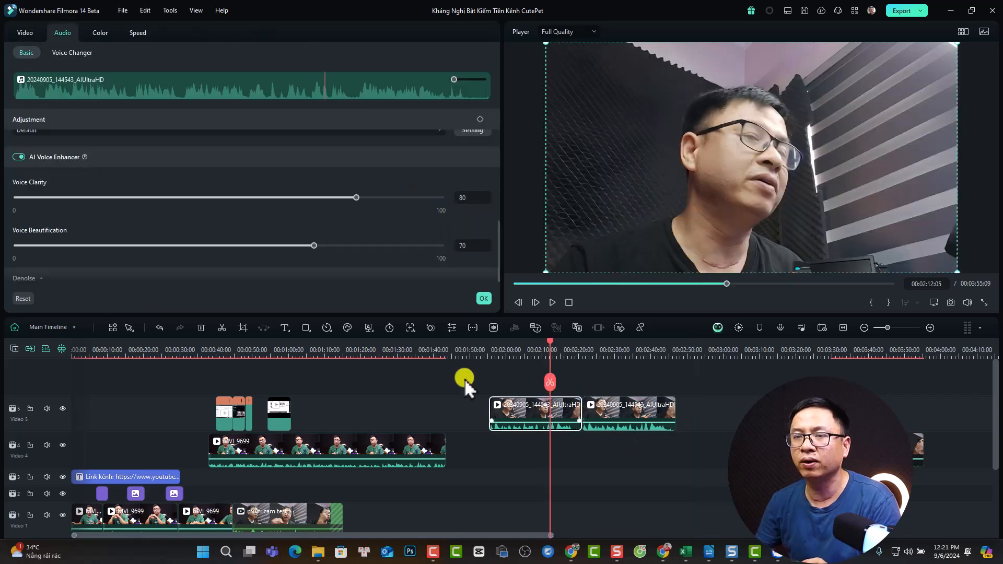
{"action": "left_click", "coordinate": [19, 157]}
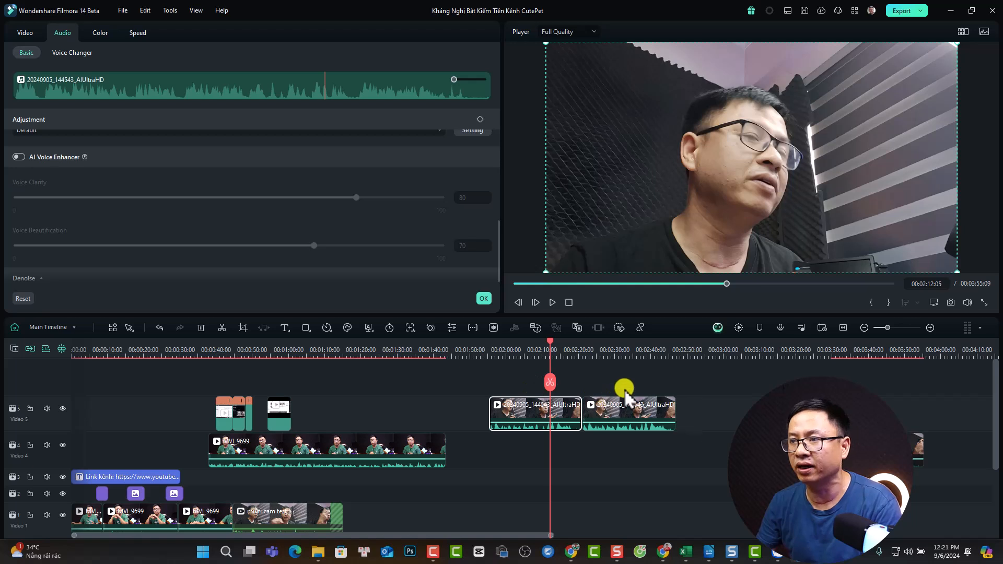
{"action": "left_click", "coordinate": [620, 406]}
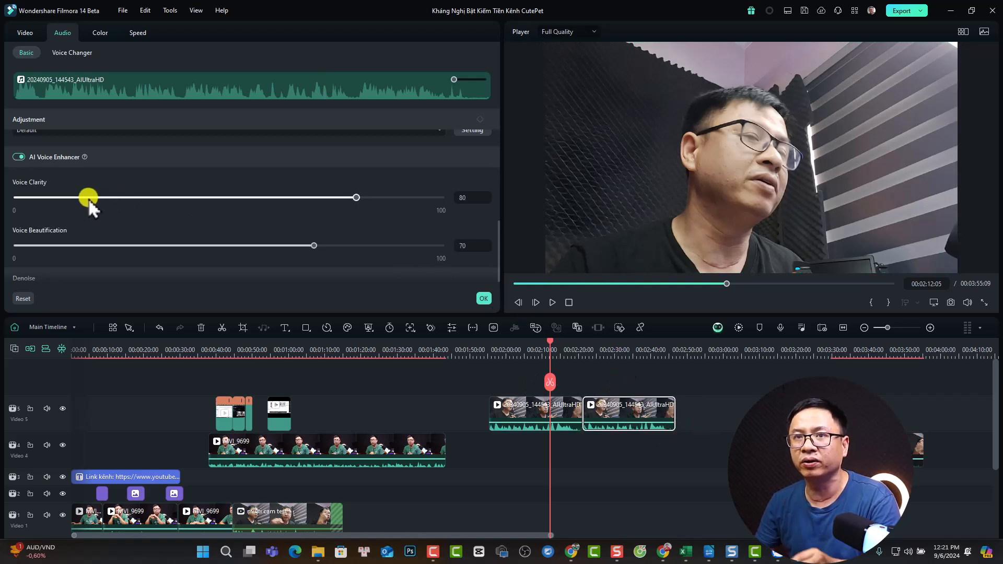
{"action": "left_click_drag", "start_coordinate": [353, 199], "coordinate": [399, 203]}
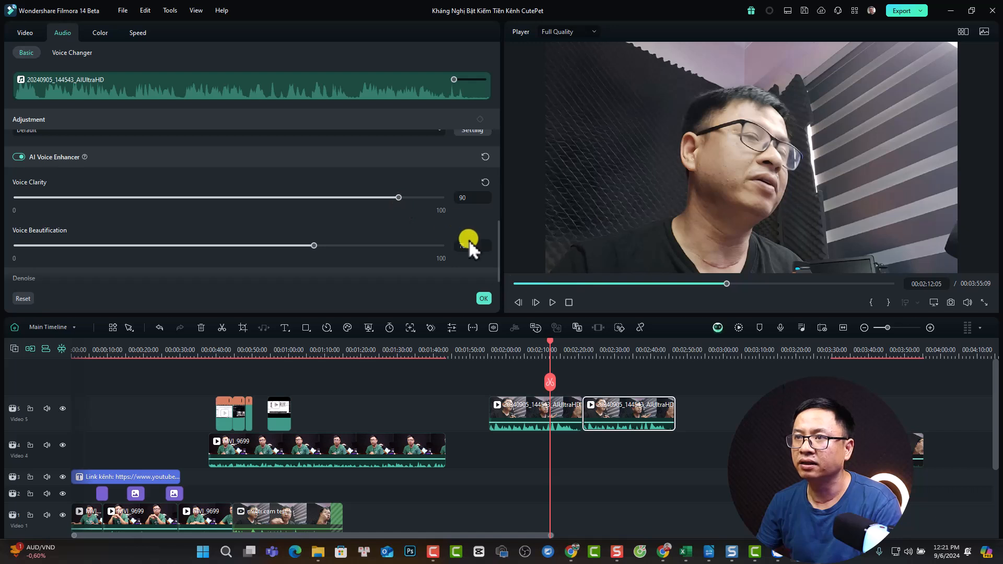
Step: Play from about 00:02:07 across both AIUltraHD clips to compare the voice with and without enhancement
{"action": "left_click", "coordinate": [509, 355]}
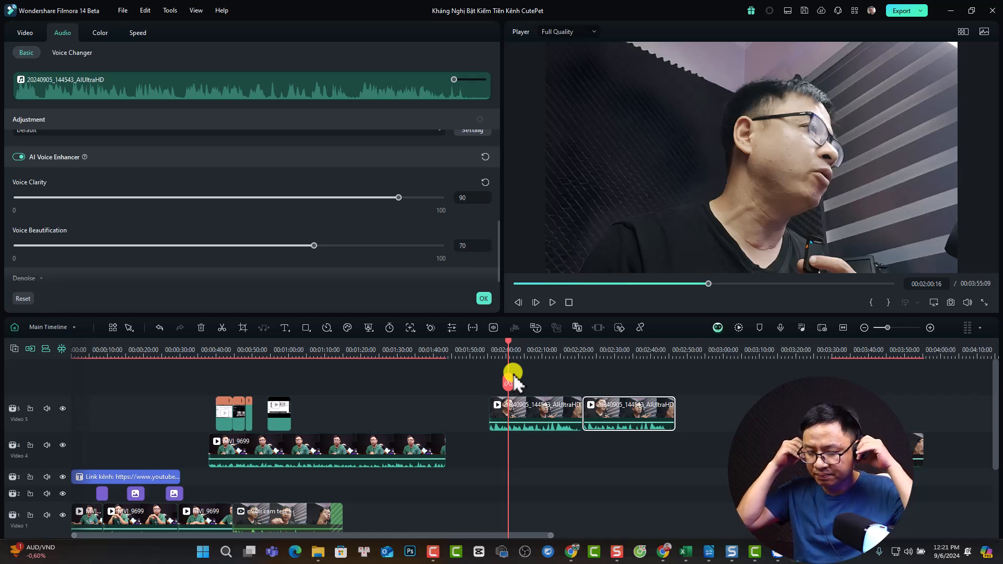
{"action": "left_click", "coordinate": [550, 353]}
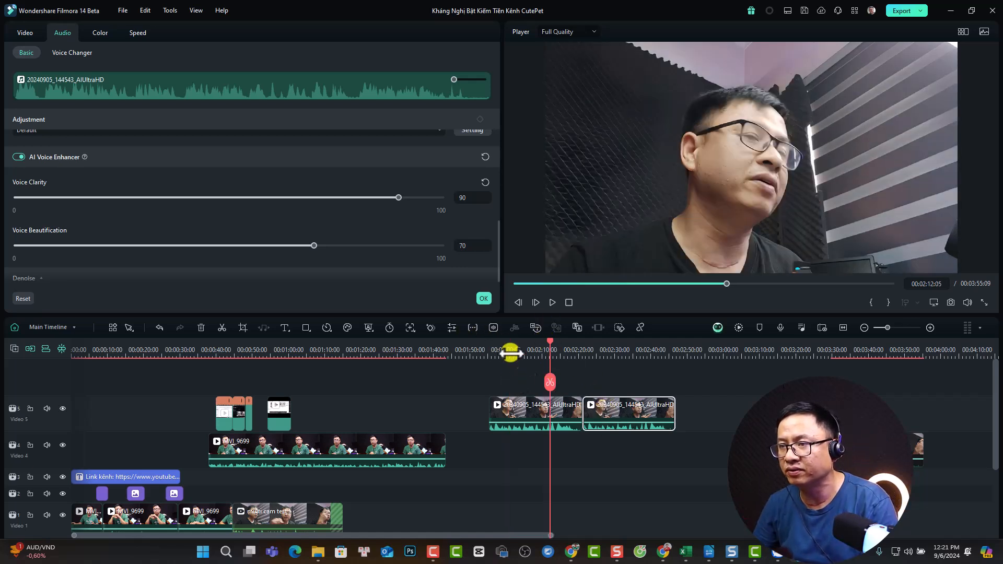
{"action": "left_click", "coordinate": [535, 354]}
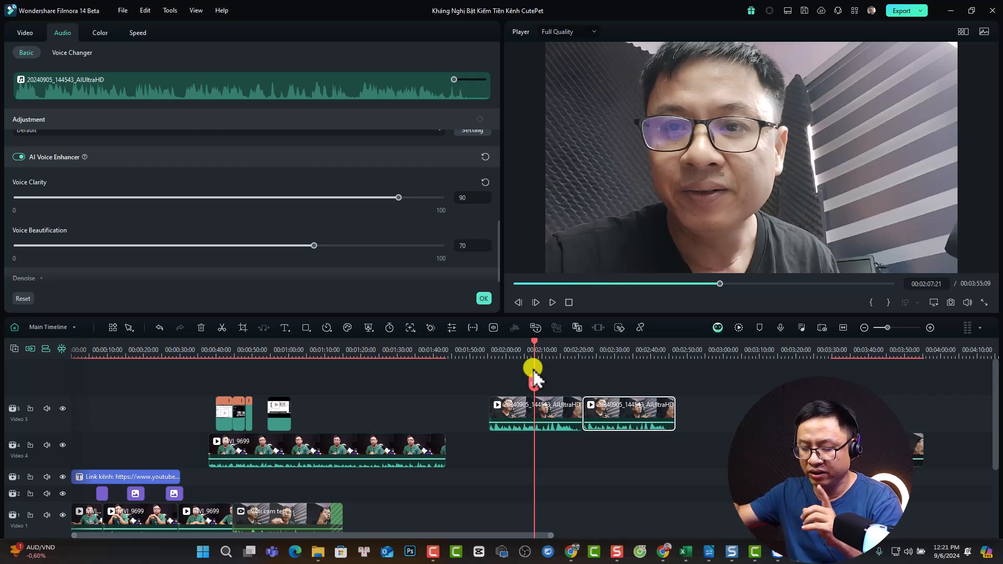
{"action": "key", "text": "space"}
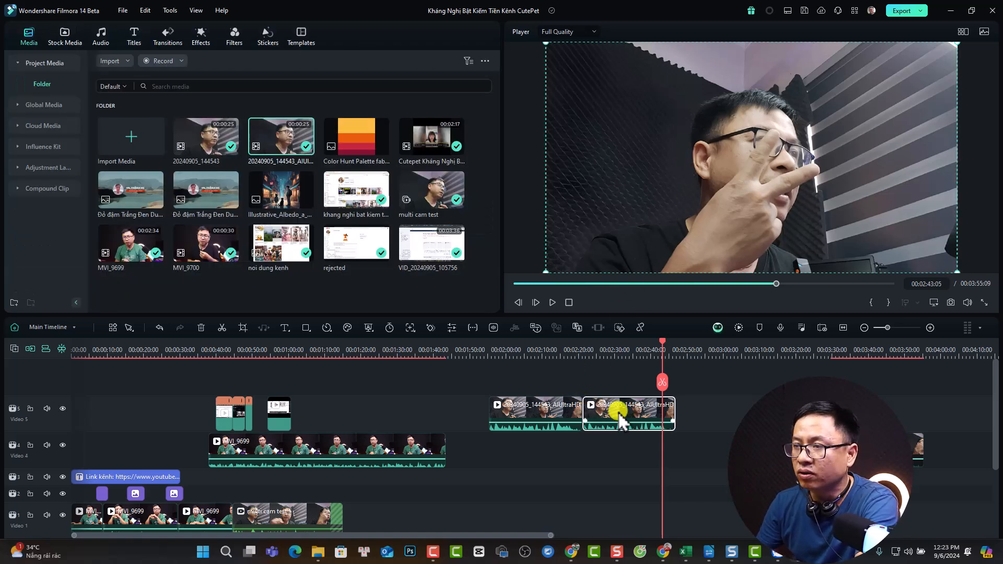
Step: Turn on Video Denoise for the second AIUltraHD clip with the Smooth Level at Normal
{"action": "double_click", "coordinate": [622, 417]}
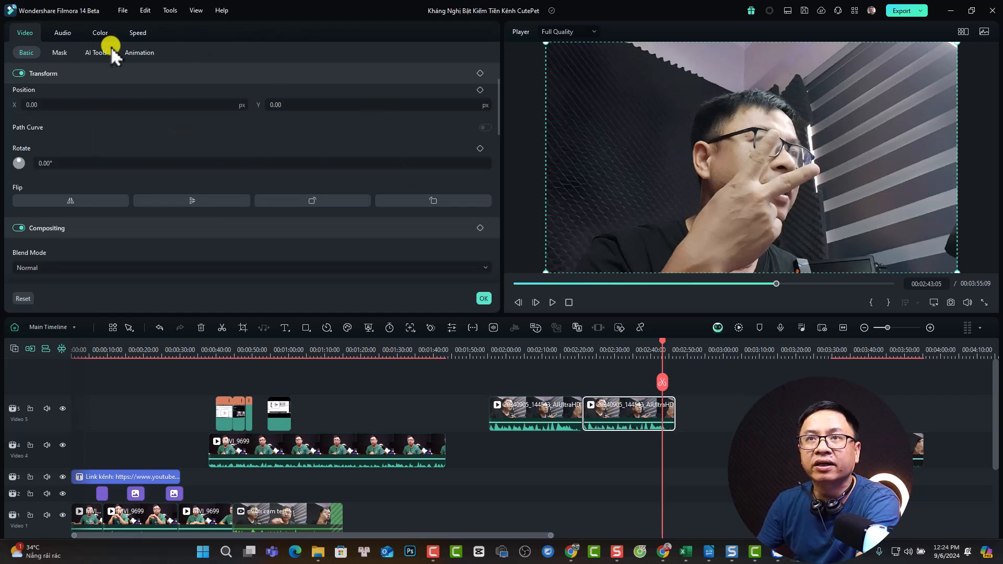
{"action": "left_click", "coordinate": [95, 53]}
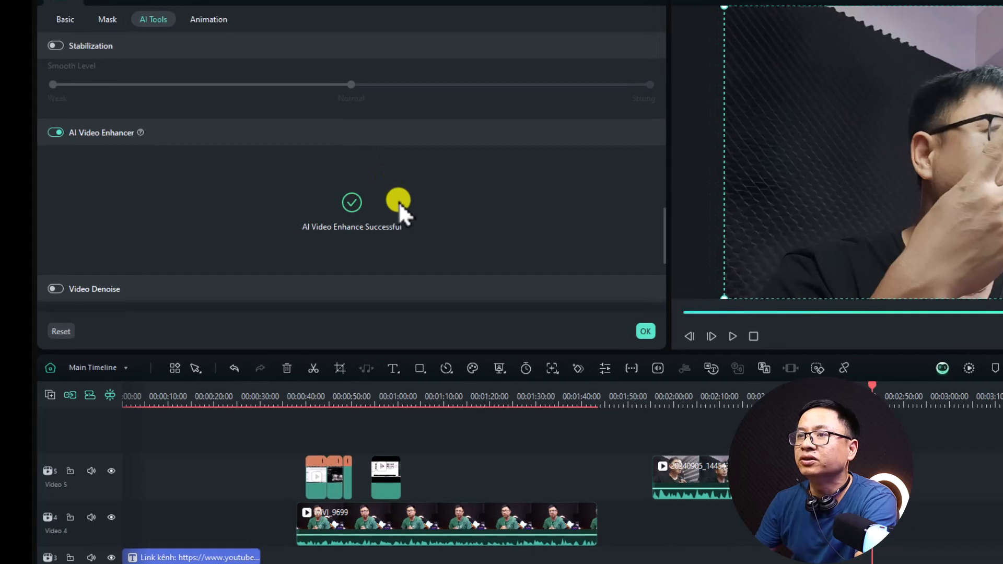
{"action": "scroll", "coordinate": [289, 196], "scroll_direction": "up", "scroll_amount": 3}
{"action": "scroll", "coordinate": [398, 201], "scroll_direction": "down", "scroll_amount": 4}
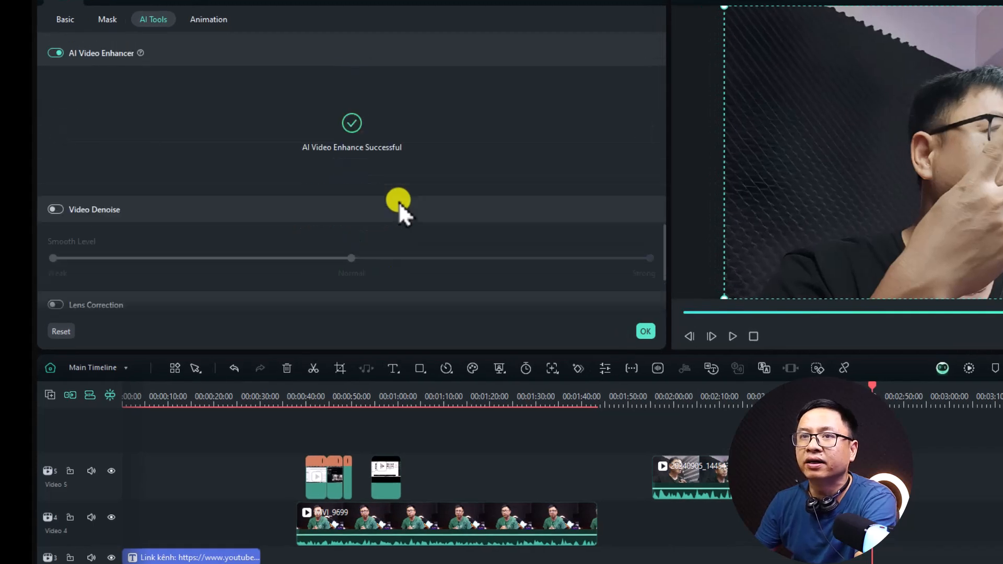
{"action": "left_click", "coordinate": [60, 211]}
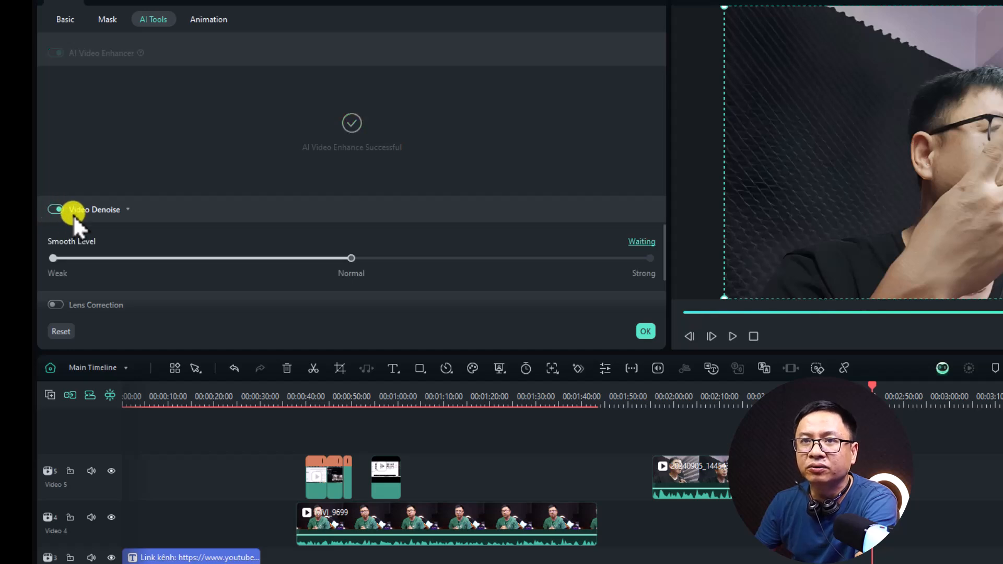
{"action": "scroll", "coordinate": [141, 243], "scroll_direction": "down", "scroll_amount": 3}
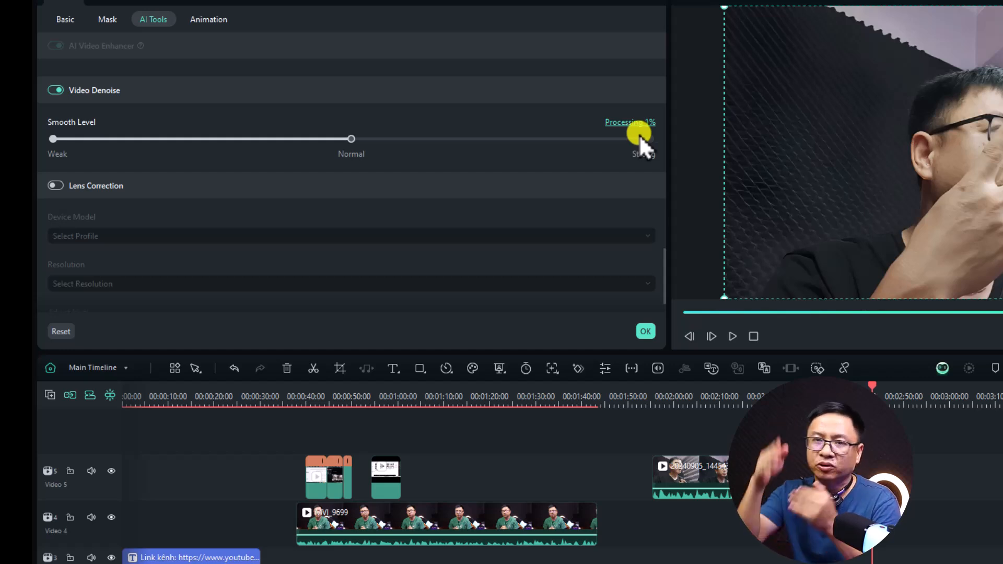
Step: Split the second AIUltraHD clip at about 00:02:26 and move its remainder along Video 5 to about 00:02:53
{"action": "left_click", "coordinate": [645, 330]}
{"action": "left_click", "coordinate": [797, 399]}
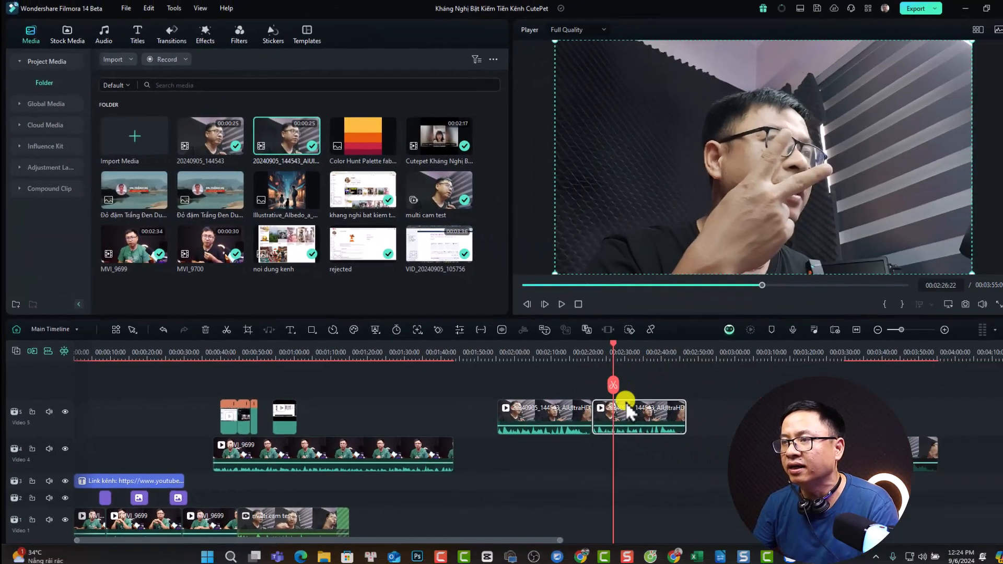
{"action": "left_click_drag", "start_coordinate": [619, 418], "coordinate": [734, 413]}
Step: Compare the short AIUltraHD segment at about 00:02:22 with Video Denoise off and on
{"action": "left_click", "coordinate": [586, 363]}
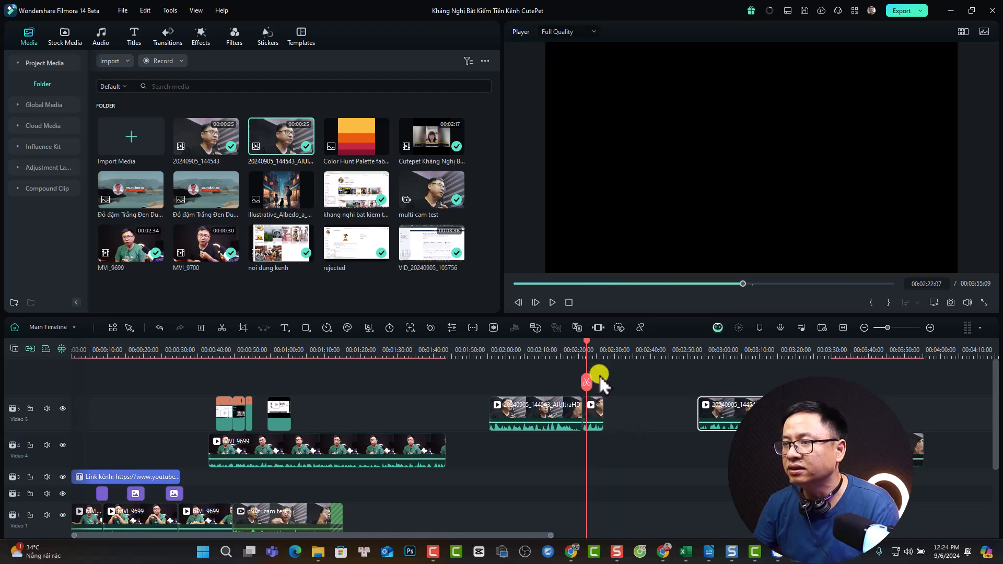
{"action": "double_click", "coordinate": [596, 409]}
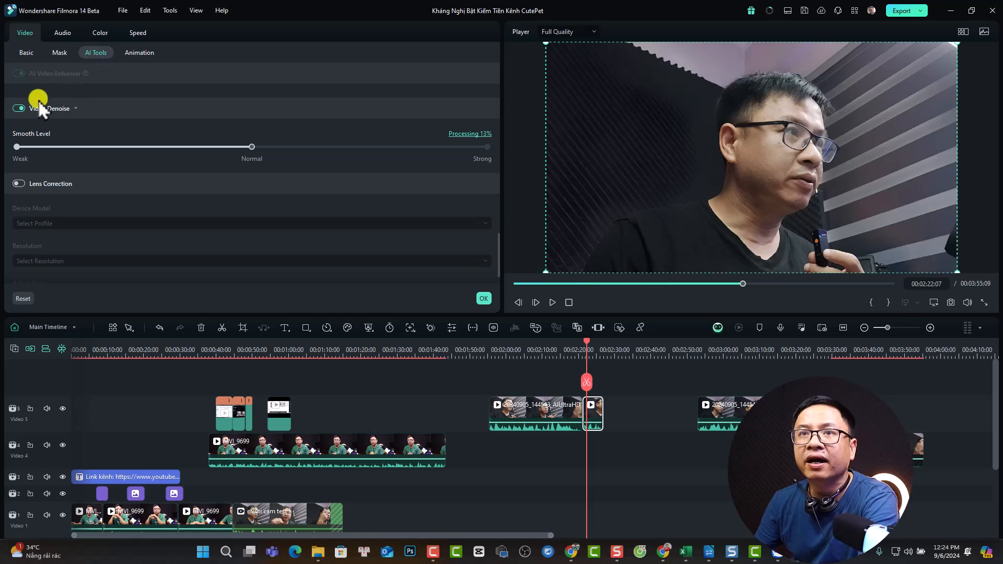
{"action": "left_click", "coordinate": [21, 104]}
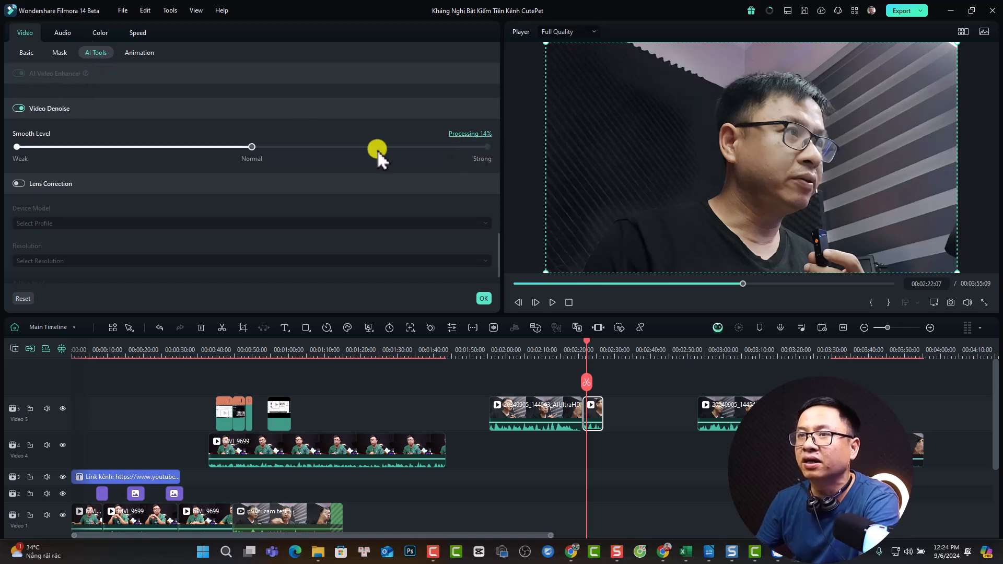
{"action": "left_click", "coordinate": [16, 109]}
{"action": "left_click", "coordinate": [19, 108]}
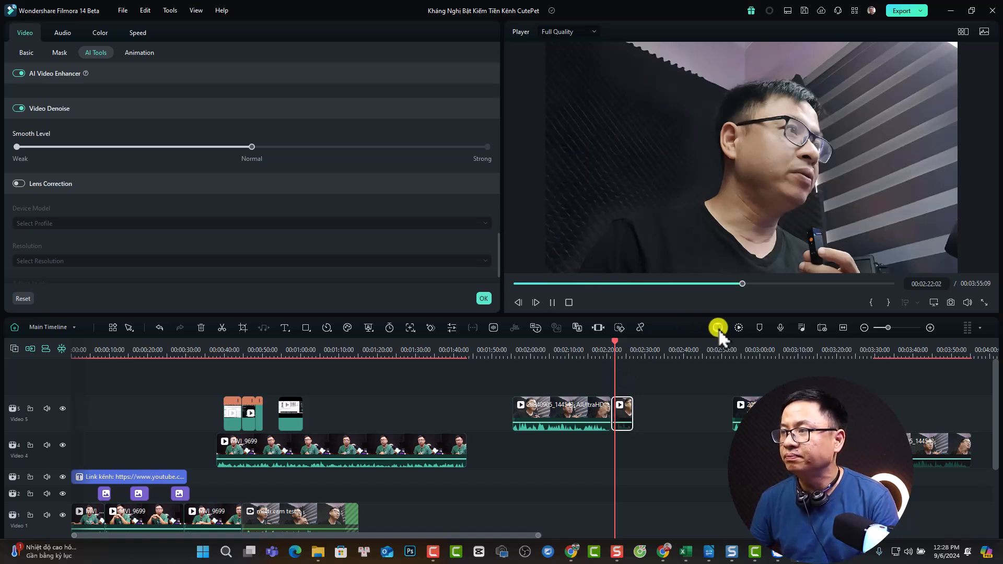
Step: Play the denoised AIUltraHD segment from about 00:02:22, inspect it in full screen and close its settings
{"action": "key", "text": "space"}
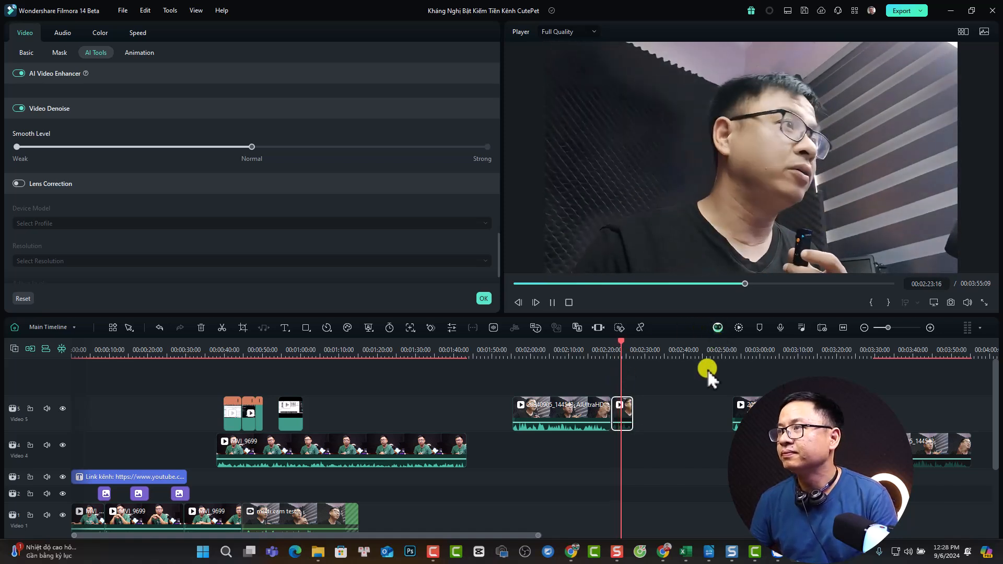
{"action": "left_click", "coordinate": [984, 303]}
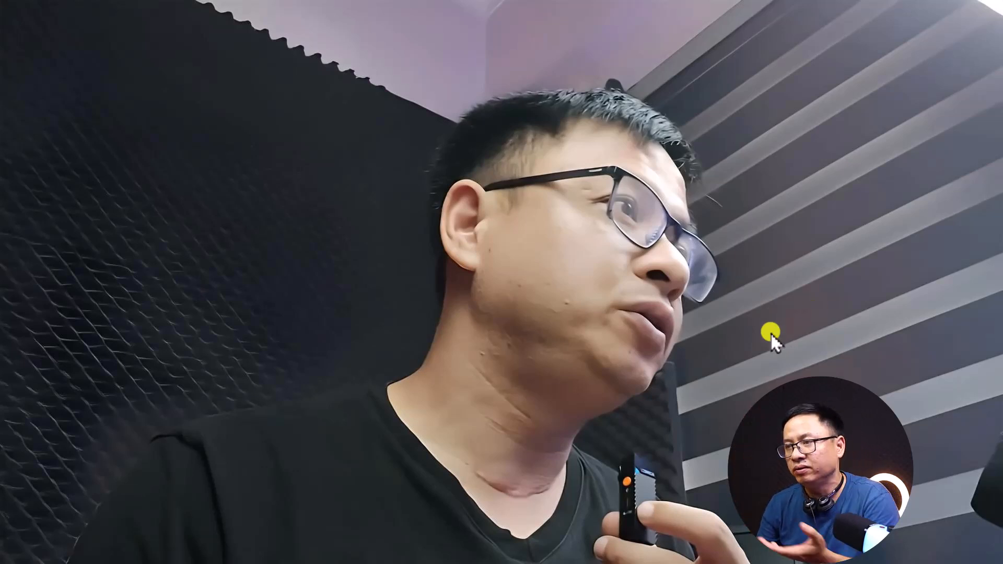
{"action": "left_click", "coordinate": [604, 391]}
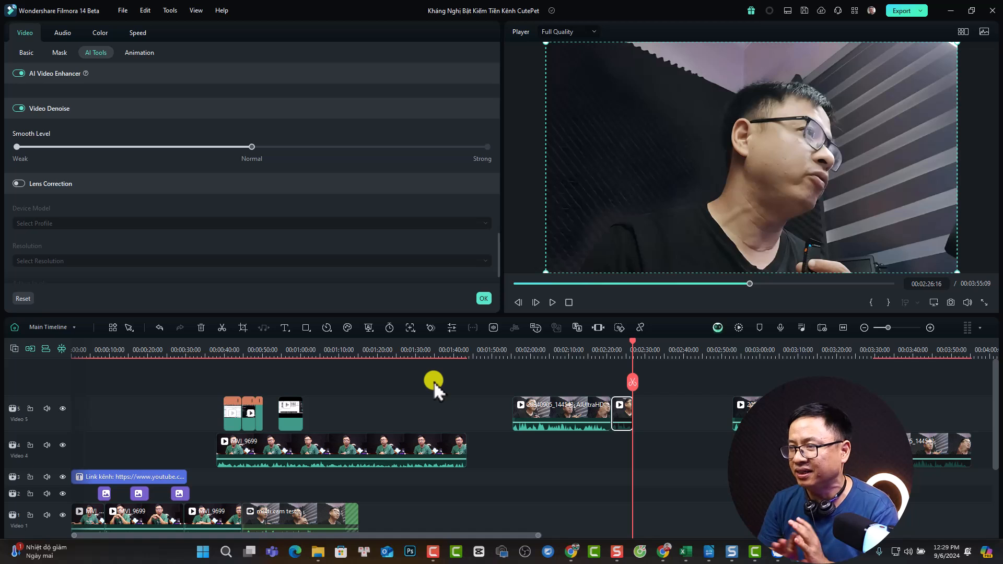
{"action": "left_click", "coordinate": [485, 300]}
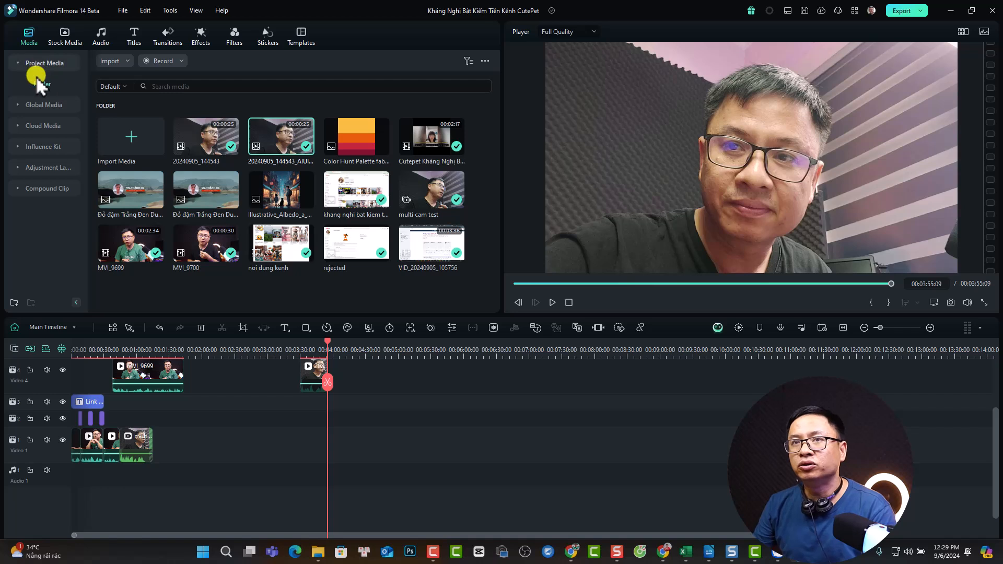
Step: Create a multi-camera clip named jacky 1 from MVI_9700 and 20240905_144543_AIUltraHD, synchronized by Audio, with auto-create proxy files off
{"action": "double_click", "coordinate": [199, 255]}
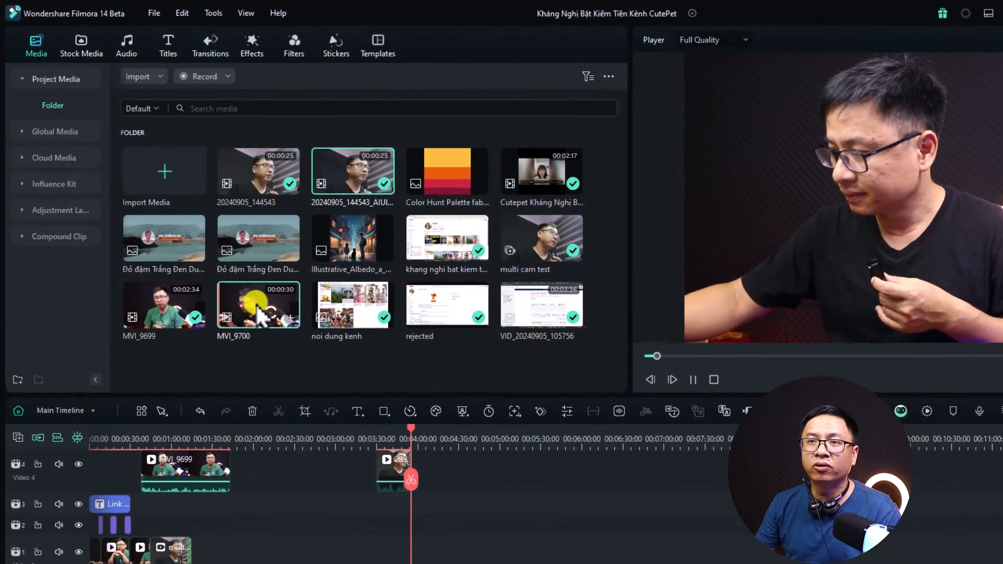
{"action": "right_click", "coordinate": [257, 311]}
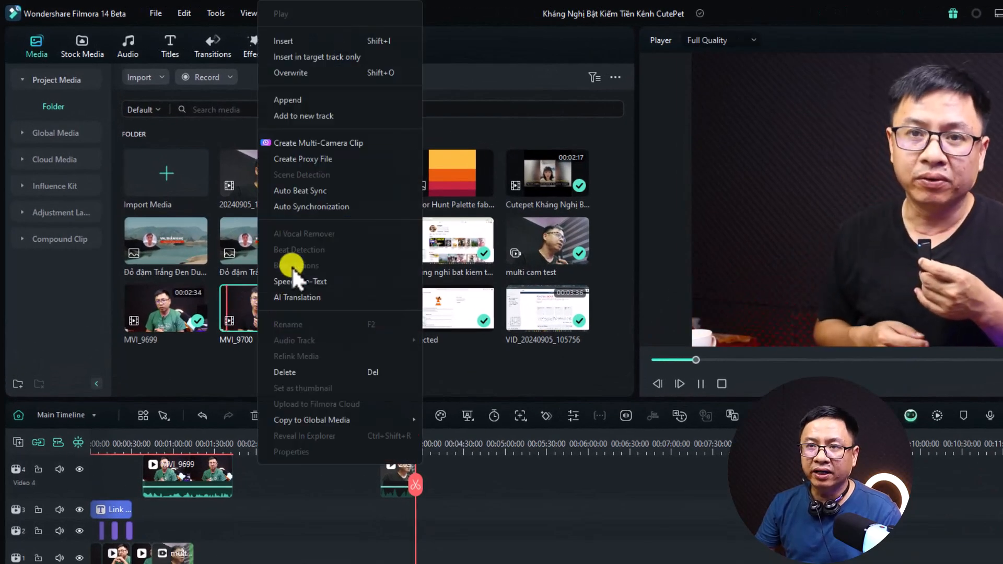
{"action": "left_click", "coordinate": [303, 143]}
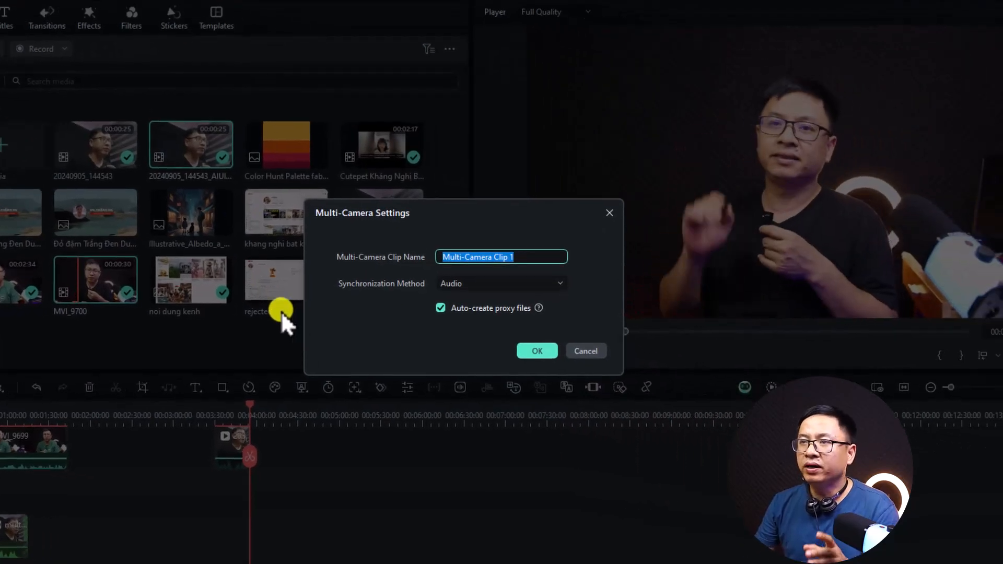
{"action": "type", "text": "jacky"}
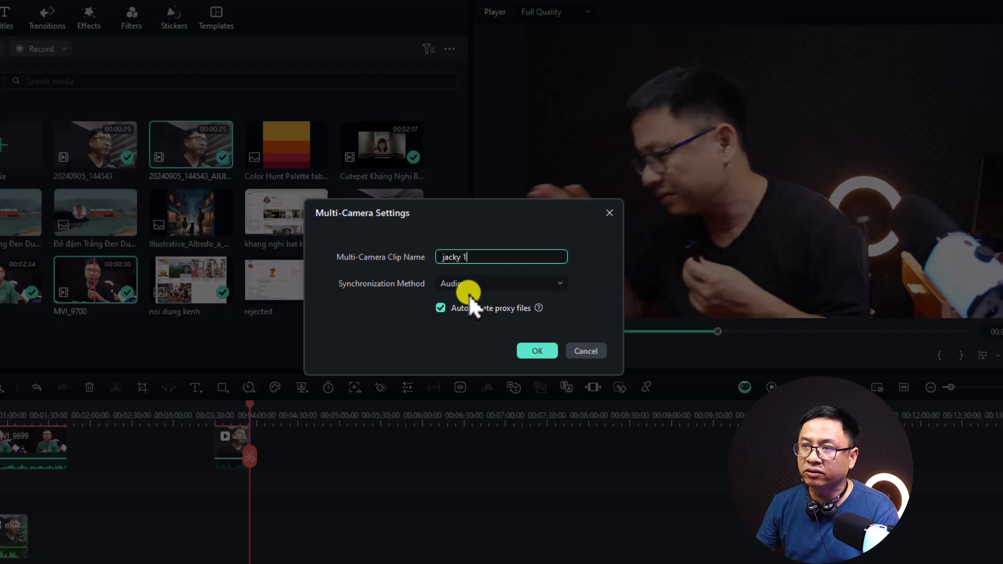
{"action": "left_click", "coordinate": [497, 286]}
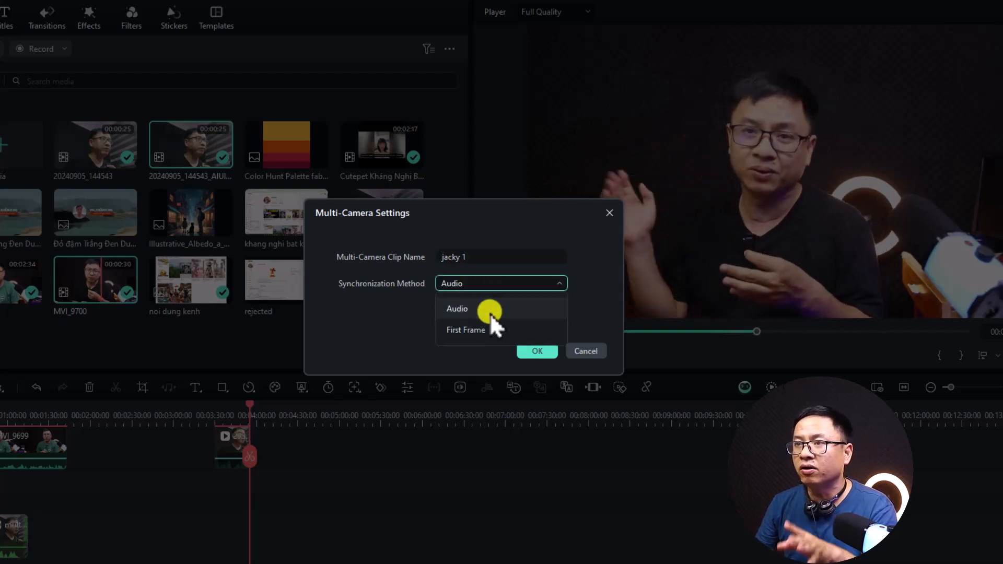
{"action": "left_click", "coordinate": [462, 312]}
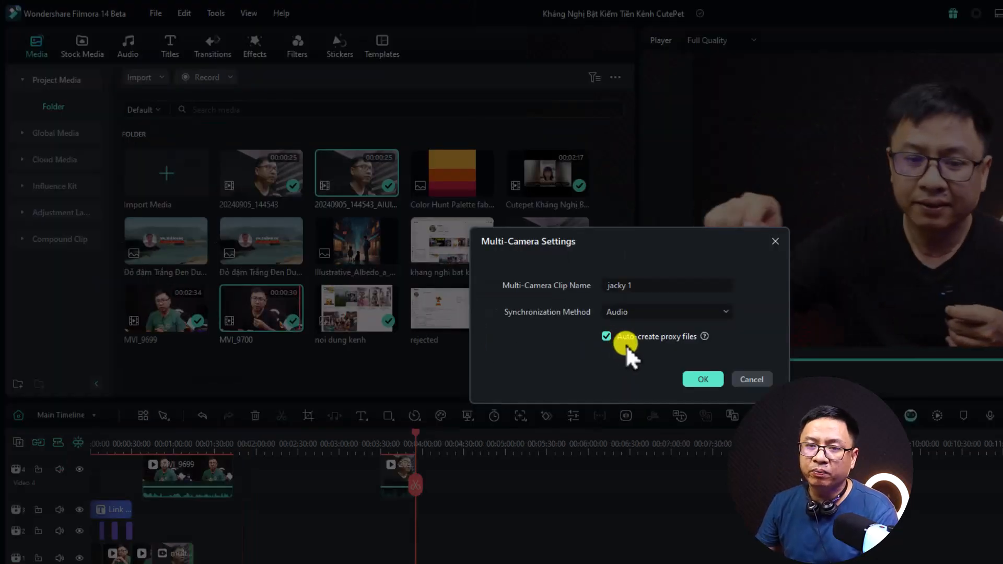
{"action": "left_click", "coordinate": [607, 336]}
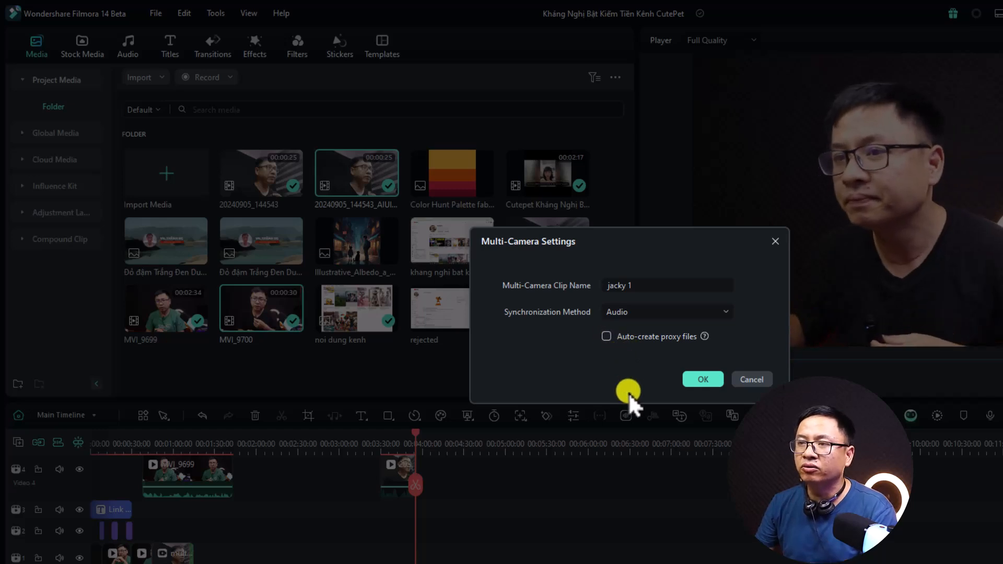
{"action": "left_click", "coordinate": [700, 380]}
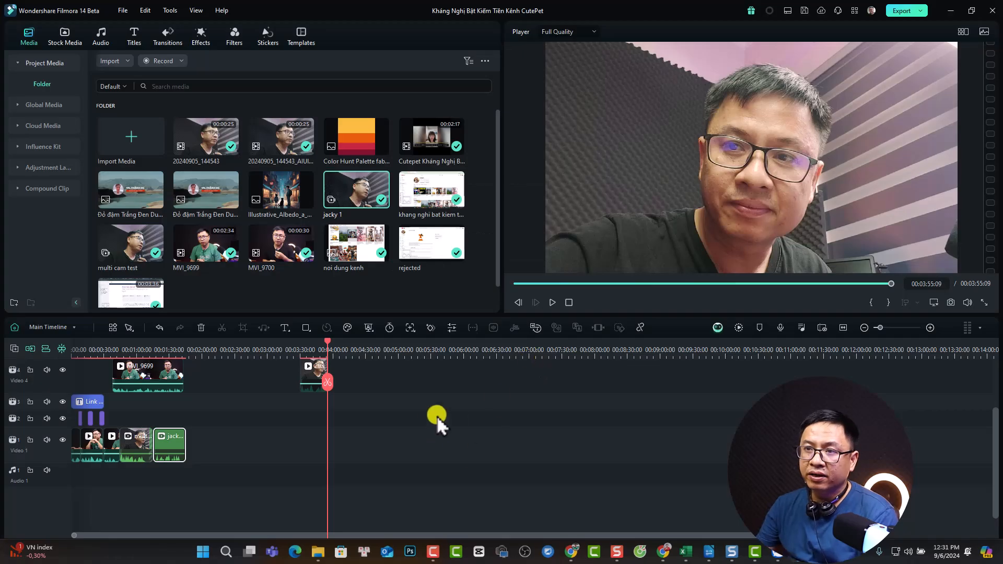
Step: Move the jacky 1 multi-camera clip along Video 1 to about 00:05:30, clear of the other clips
{"action": "scroll", "coordinate": [385, 436], "scroll_direction": "up", "scroll_amount": 3}
{"action": "scroll", "coordinate": [206, 400], "scroll_direction": "down", "scroll_amount": 2}
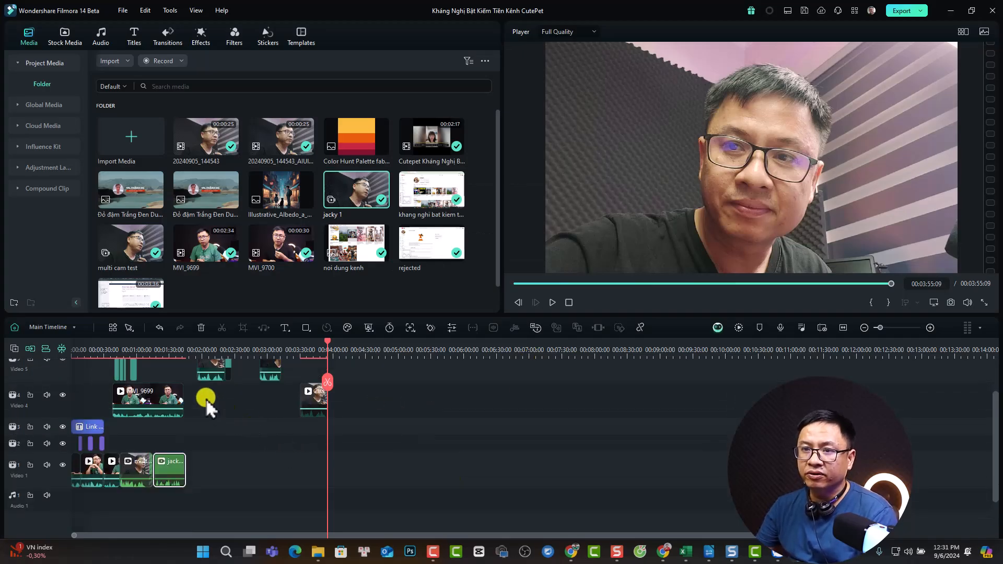
{"action": "left_click", "coordinate": [165, 357]}
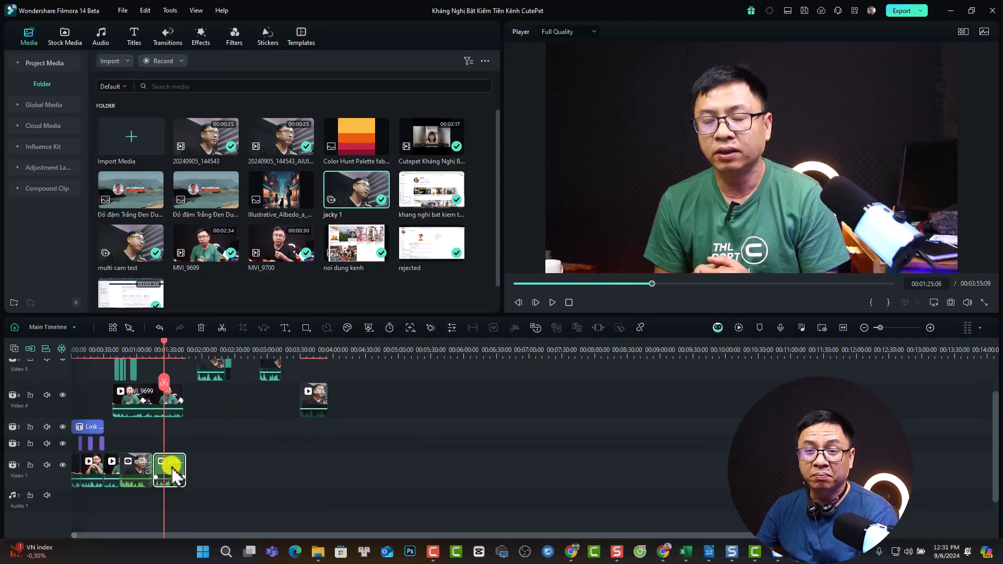
{"action": "left_click_drag", "start_coordinate": [196, 465], "coordinate": [487, 455]}
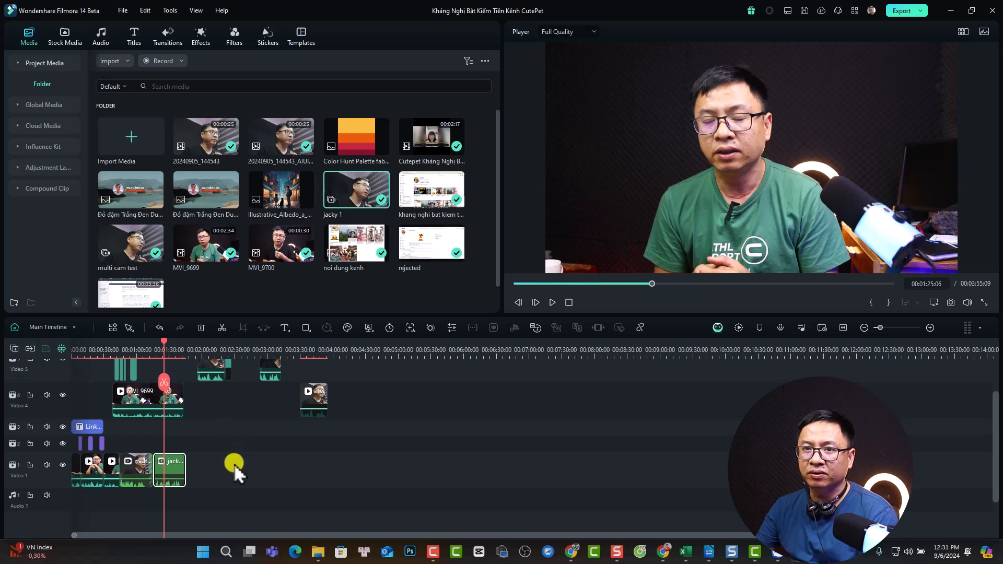
{"action": "left_click_drag", "start_coordinate": [176, 473], "coordinate": [449, 460]}
Step: Play the jacky 1 clip from about 00:05:39 to check its picture and sound
{"action": "left_click", "coordinate": [441, 352]}
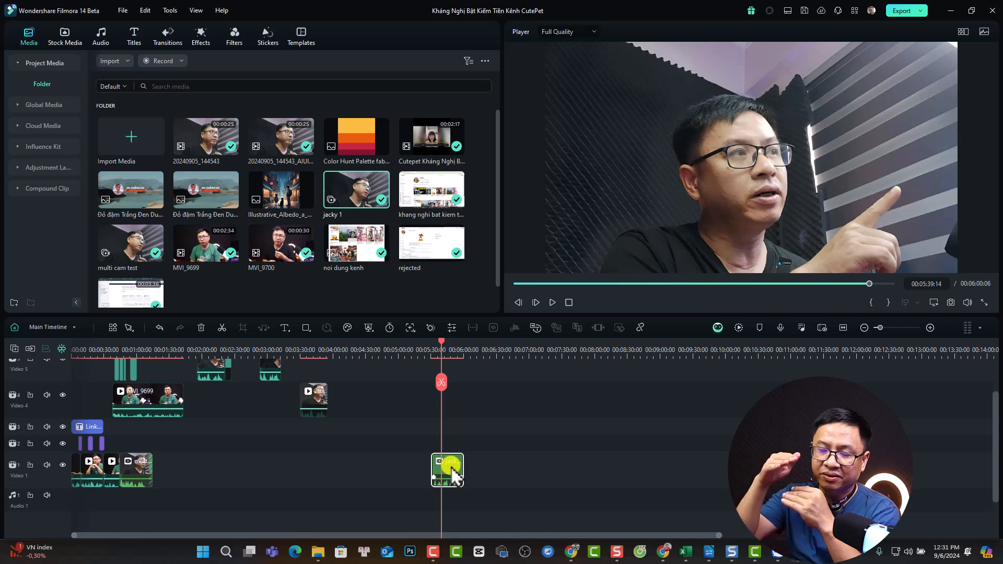
{"action": "key", "text": "space"}
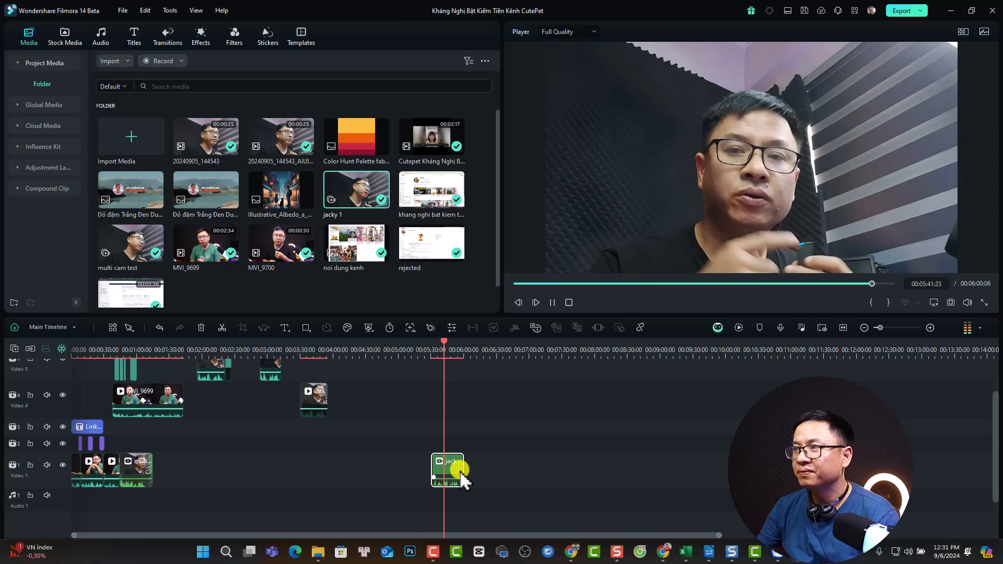
{"action": "key", "text": "space"}
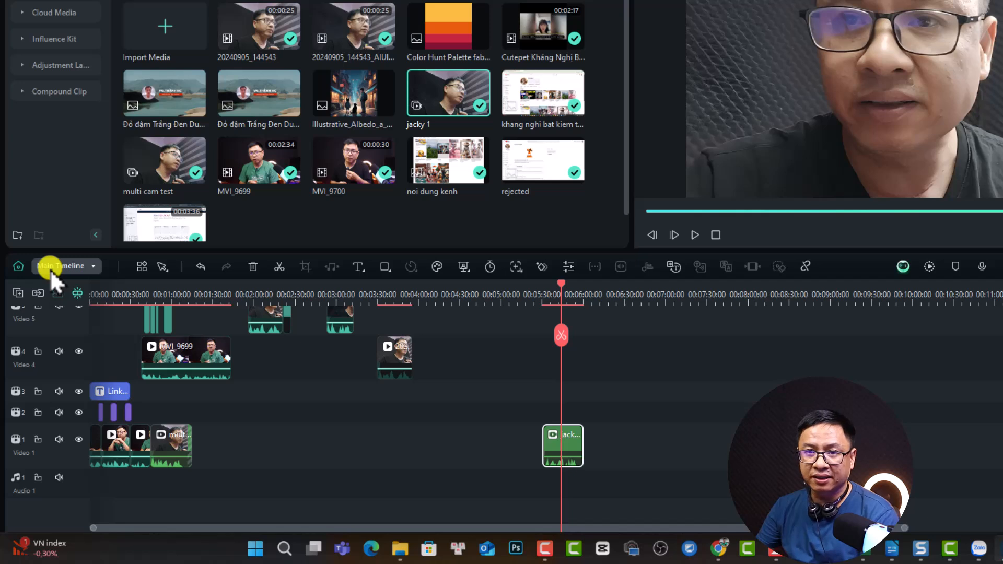
Step: Switch from the Main Timeline to the jacky 1 timeline and accept the composite clip reminder
{"action": "left_click", "coordinate": [76, 267]}
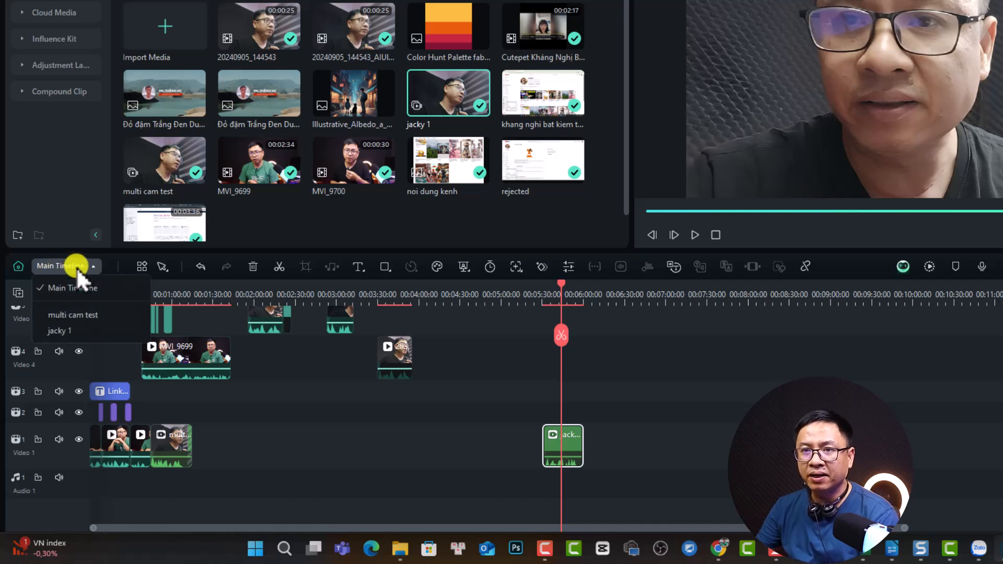
{"action": "left_click", "coordinate": [51, 328]}
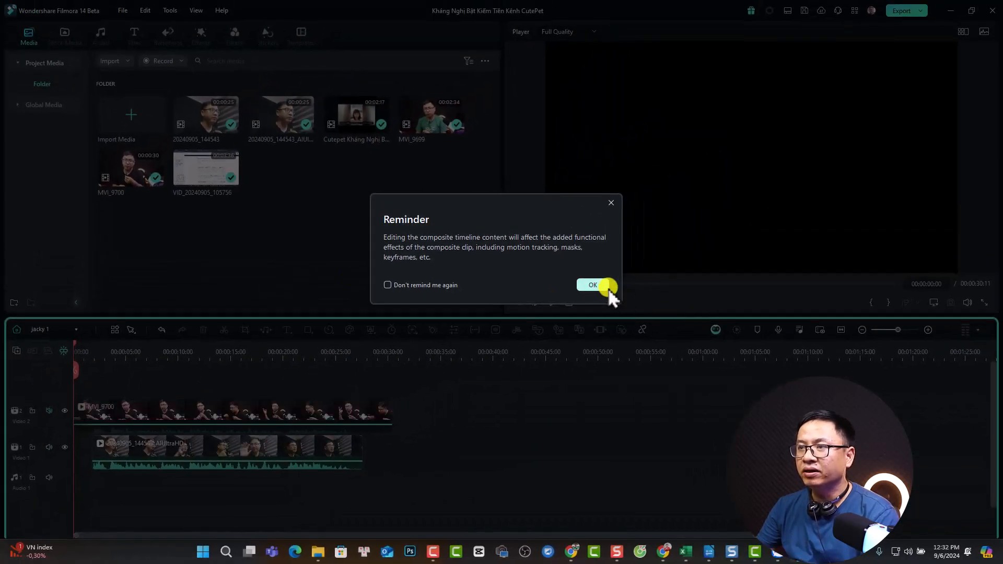
{"action": "left_click", "coordinate": [601, 285]}
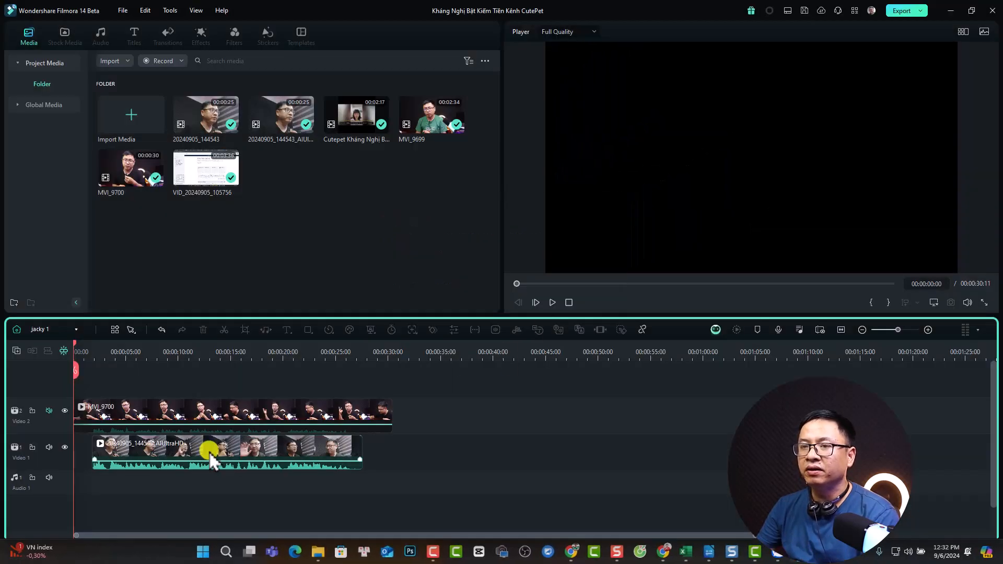
Step: Inspect the two camera clips in the jacky 1 timeline and play from the start to check their synchronization
{"action": "left_click", "coordinate": [155, 416]}
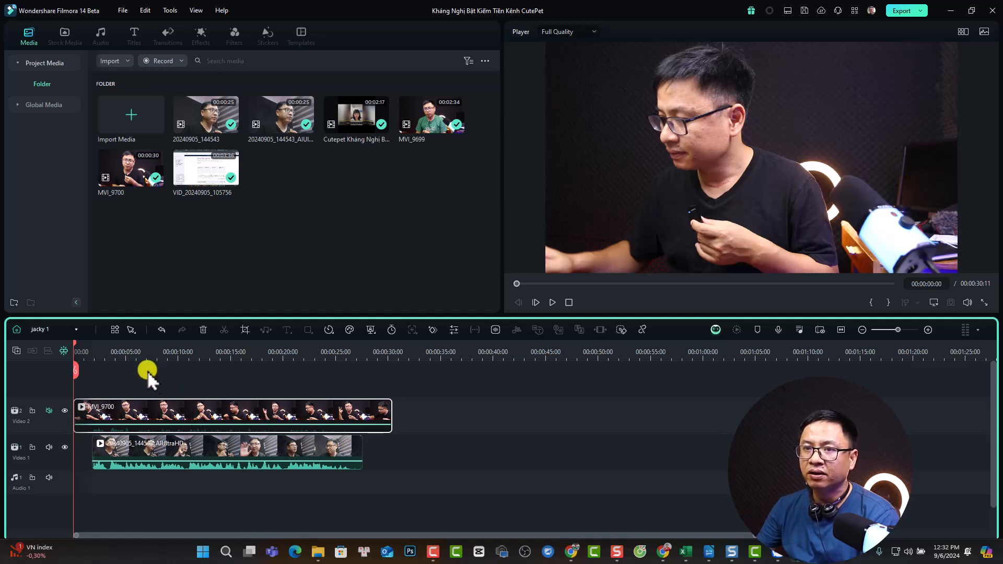
{"action": "left_click", "coordinate": [138, 445]}
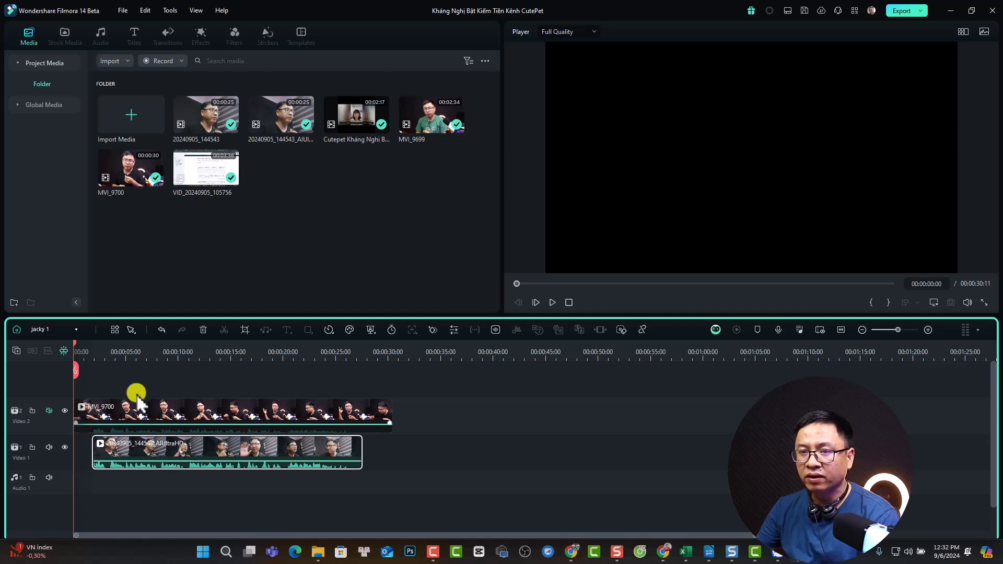
{"action": "key", "text": "space"}
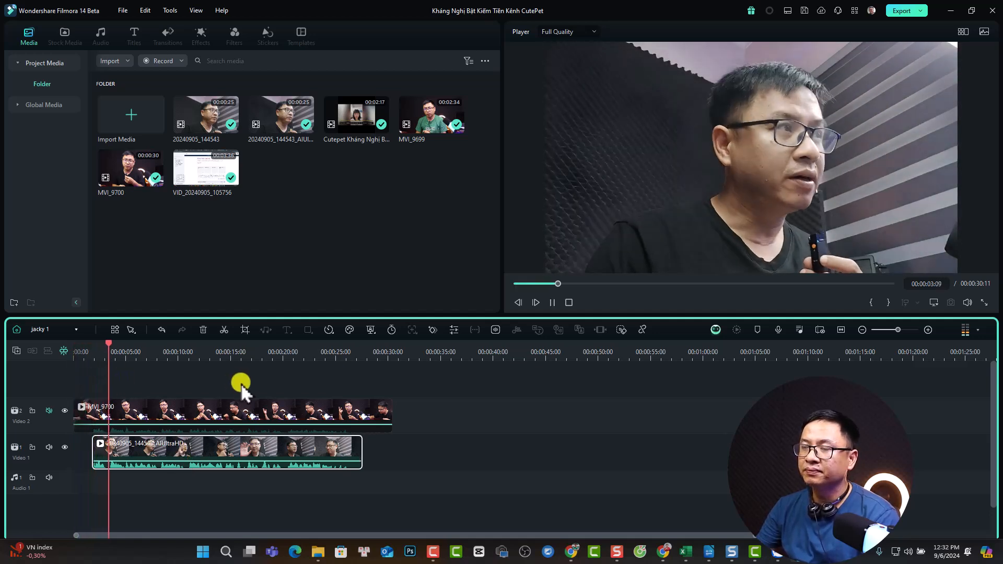
{"action": "key", "text": "space"}
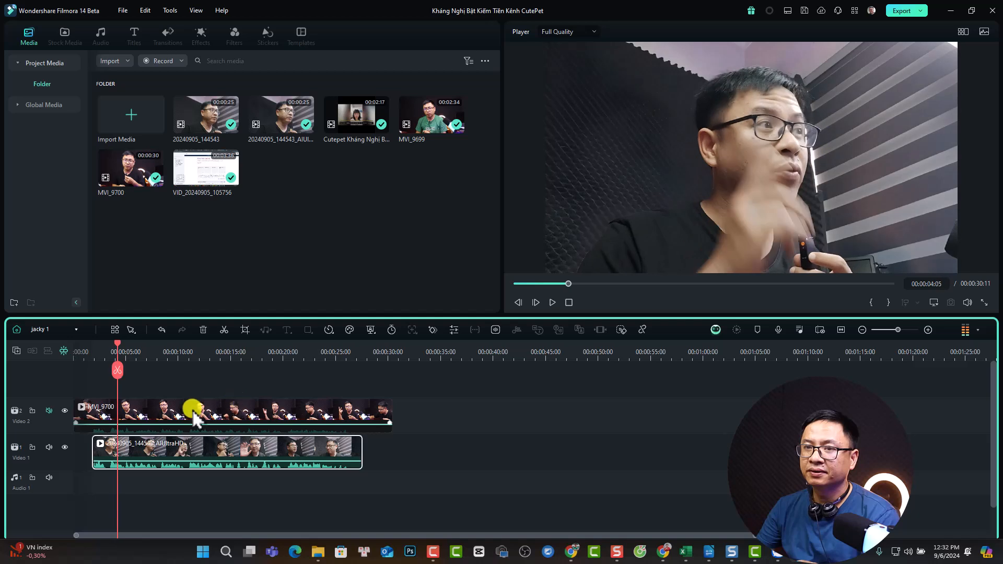
Step: Split the MVI_9700 clip on Video 2 at 00:00:04:05 and delete the part before the cut
{"action": "left_click", "coordinate": [136, 418]}
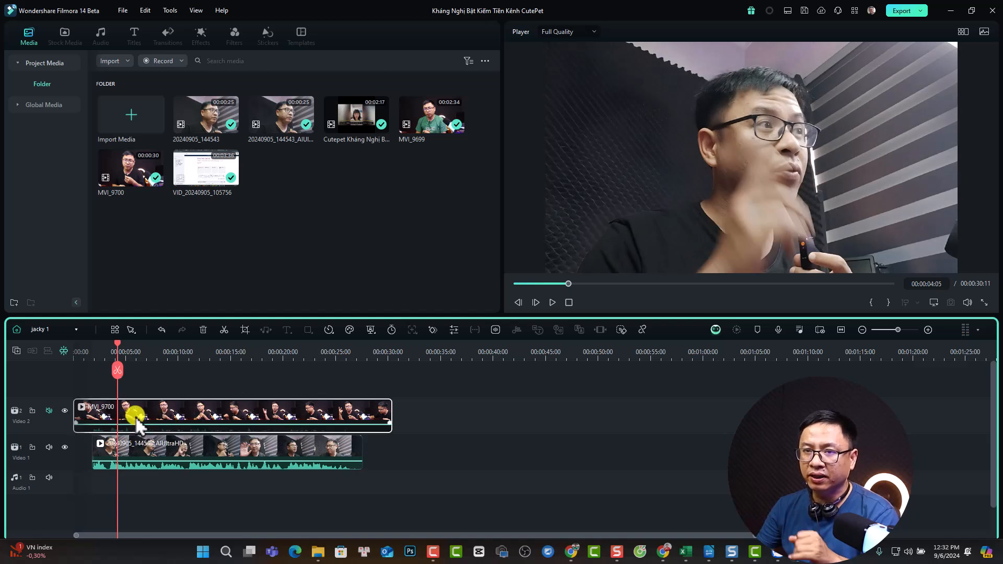
{"action": "key", "text": "ctrl+b"}
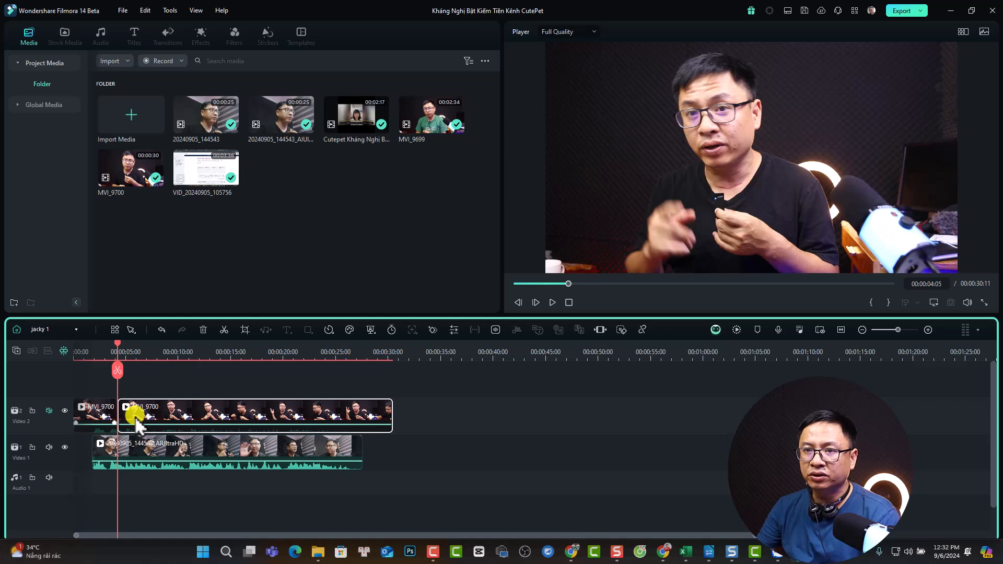
{"action": "left_click", "coordinate": [103, 417]}
{"action": "key", "text": "Delete"}
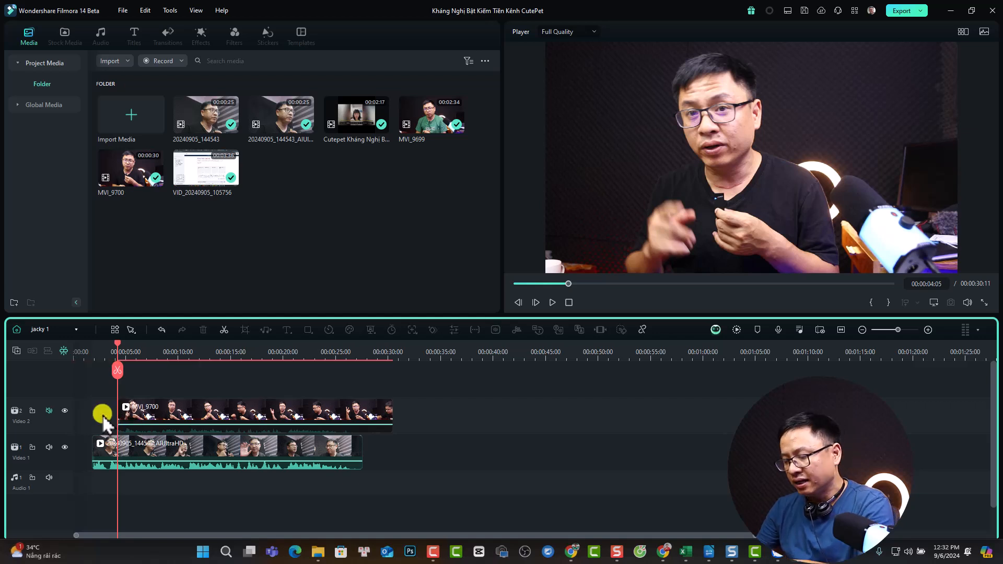
Step: Inspect the jacky 1 timeline around the MVI_9700 cut and play the 20240905_144543 clip into it to check the synchronization
{"action": "left_click", "coordinate": [108, 353]}
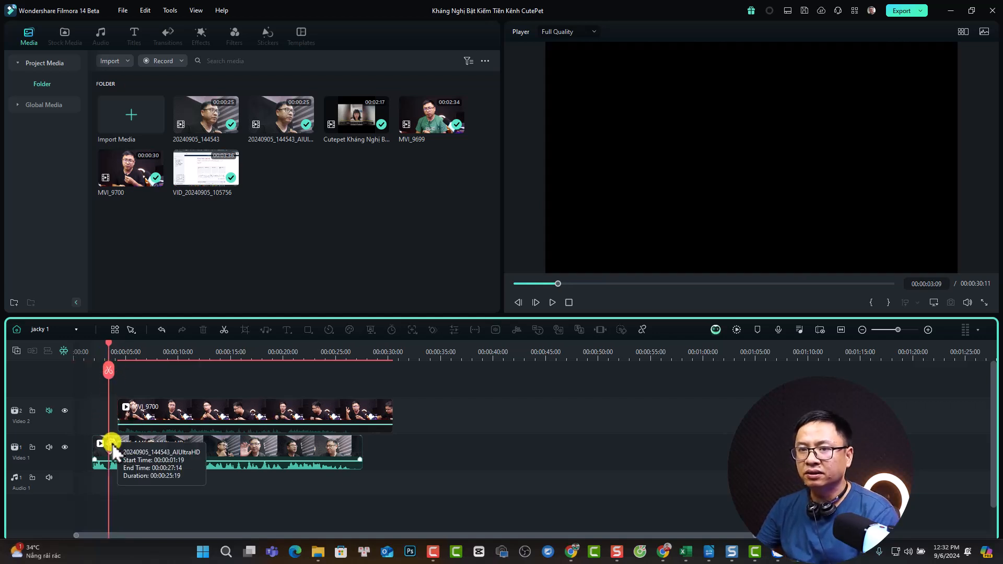
{"action": "left_click", "coordinate": [126, 455]}
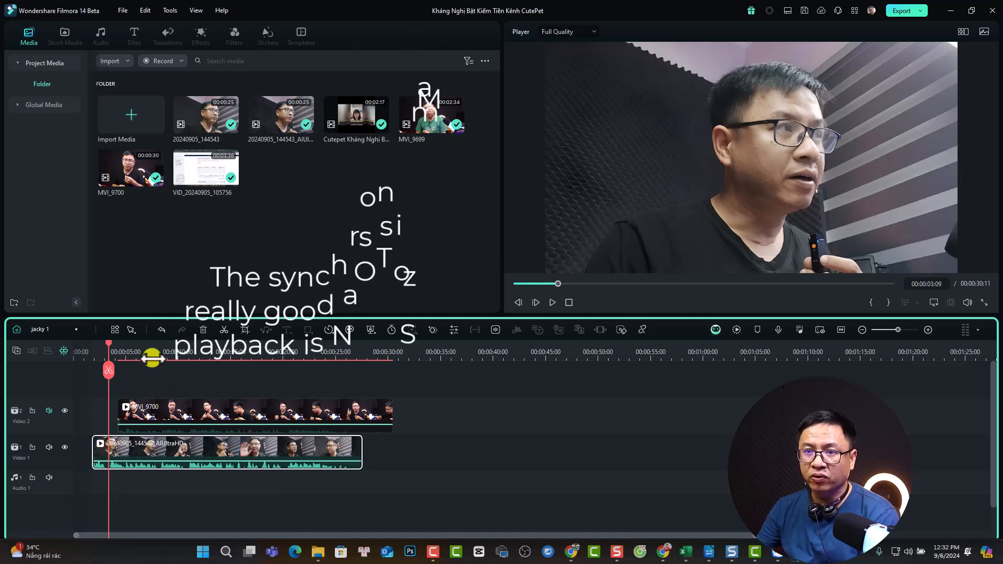
{"action": "left_click", "coordinate": [151, 384]}
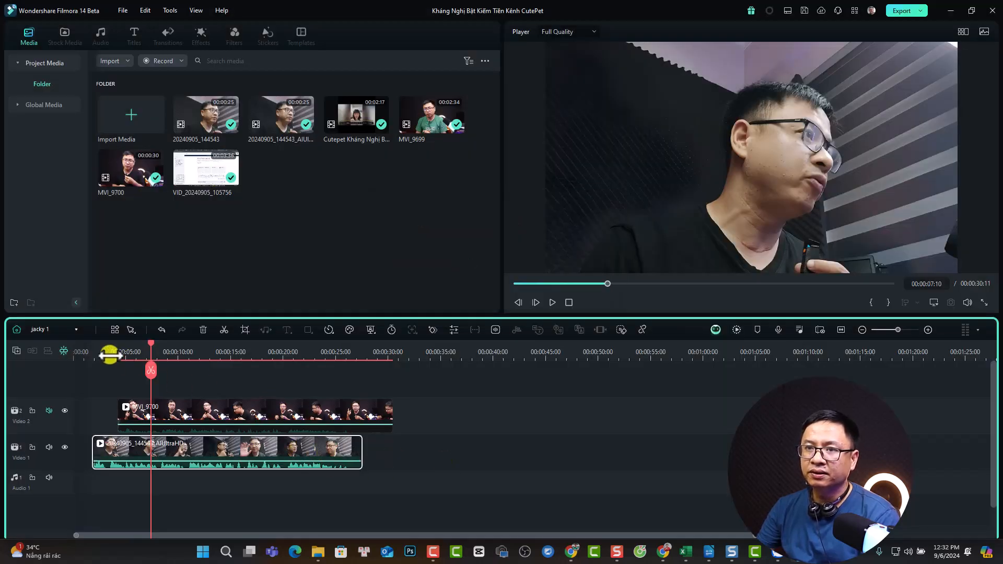
{"action": "left_click", "coordinate": [110, 356]}
{"action": "key", "text": "space"}
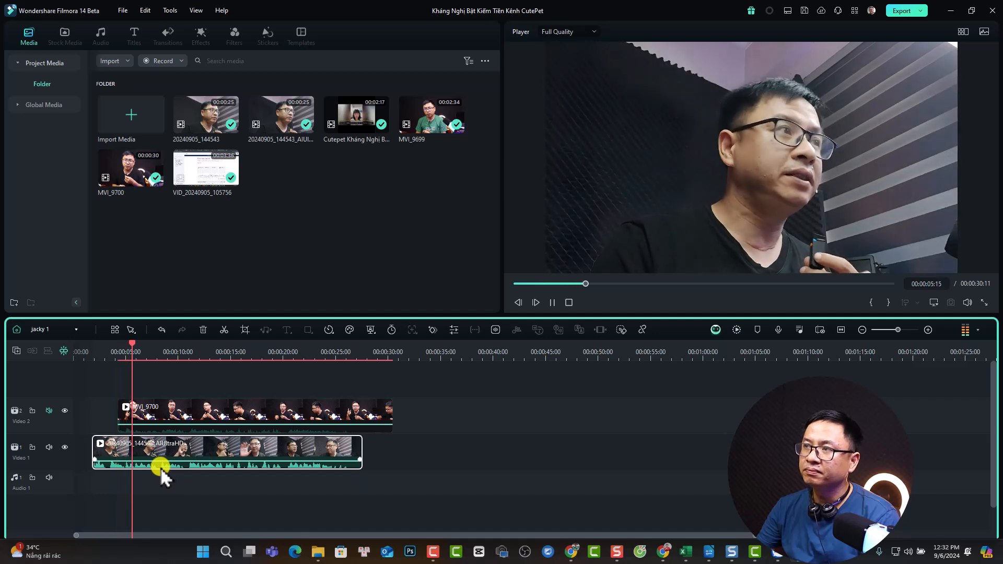
{"action": "key", "text": "space"}
Step: Select the MVI_9700 clip on Video 2 and play again from before its start to review the camera switch
{"action": "left_click", "coordinate": [148, 417]}
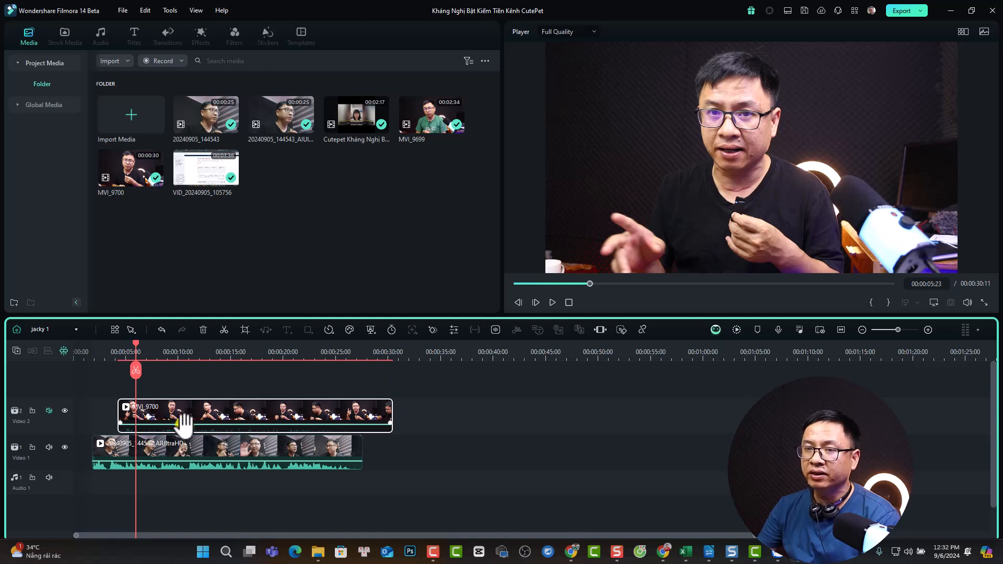
{"action": "left_click", "coordinate": [141, 416]}
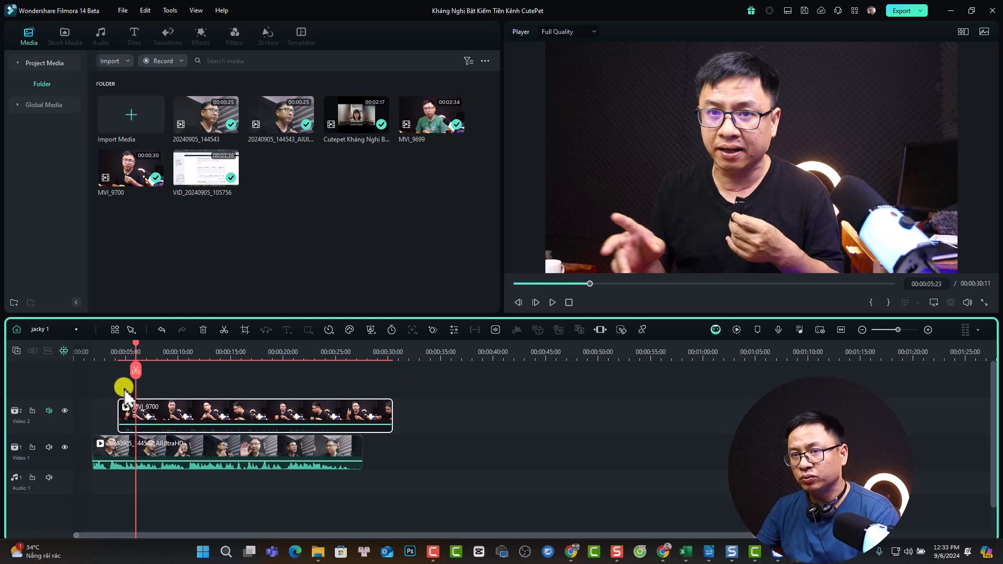
{"action": "left_click", "coordinate": [99, 360]}
{"action": "key", "text": "space"}
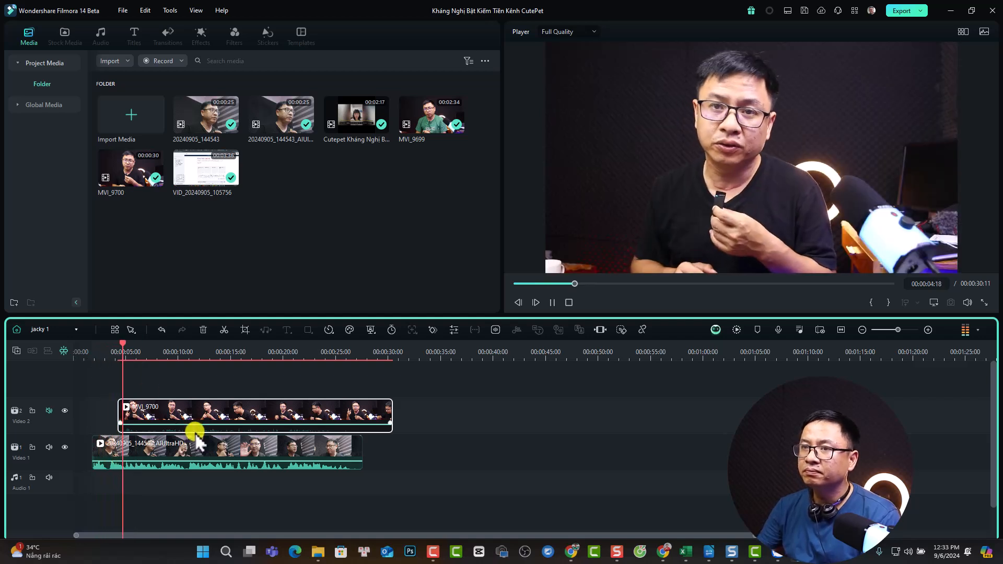
{"action": "key", "text": "space"}
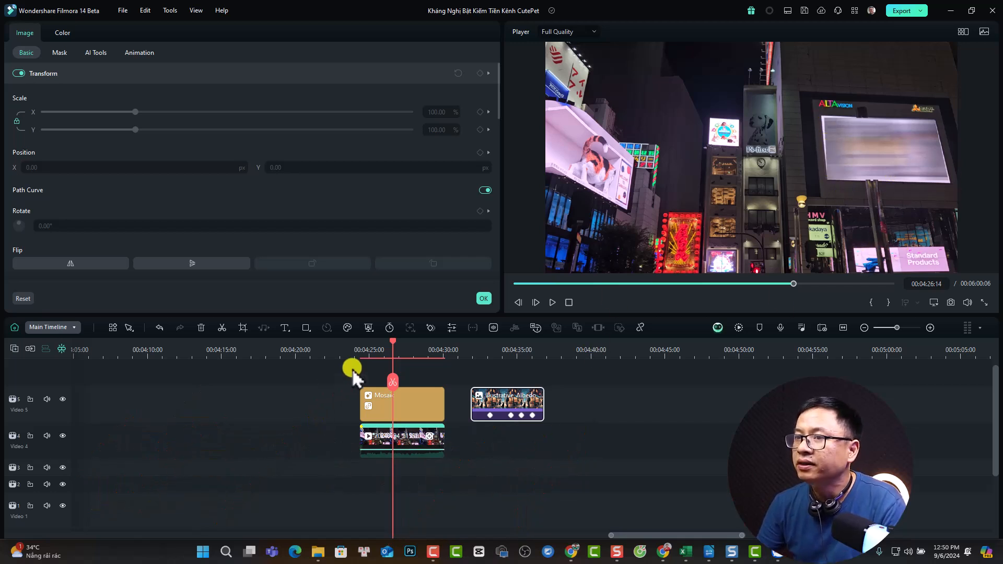
Step: Play the Main Timeline from 00:04:24:09 to check how the mosaic follows the billboard
{"action": "left_click", "coordinate": [364, 352]}
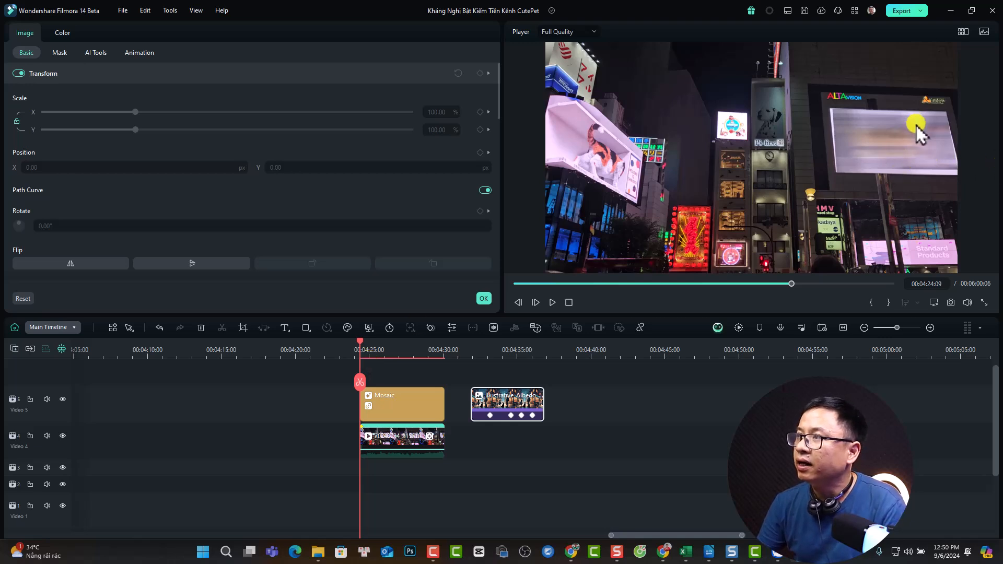
{"action": "key", "text": "space"}
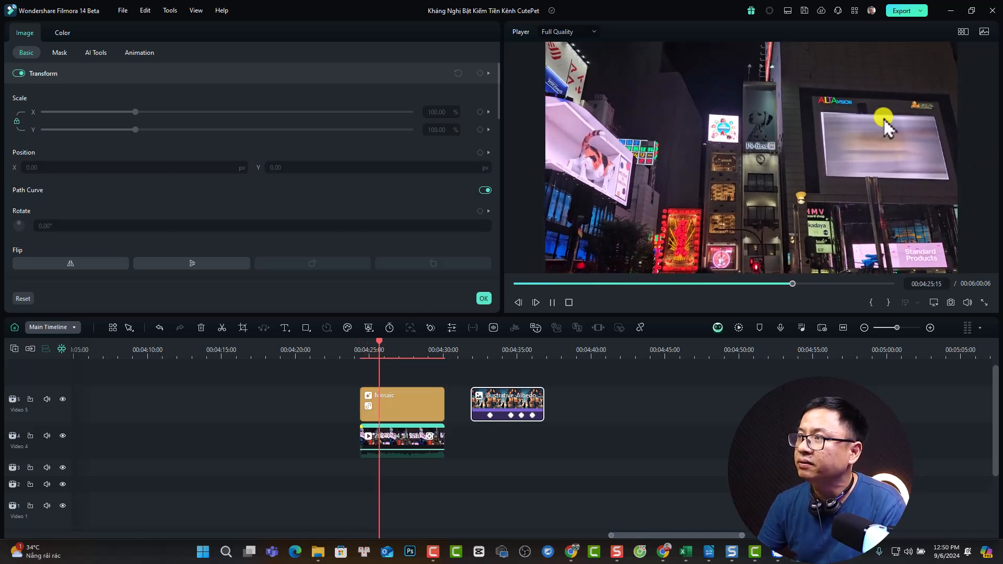
{"action": "key", "text": "space"}
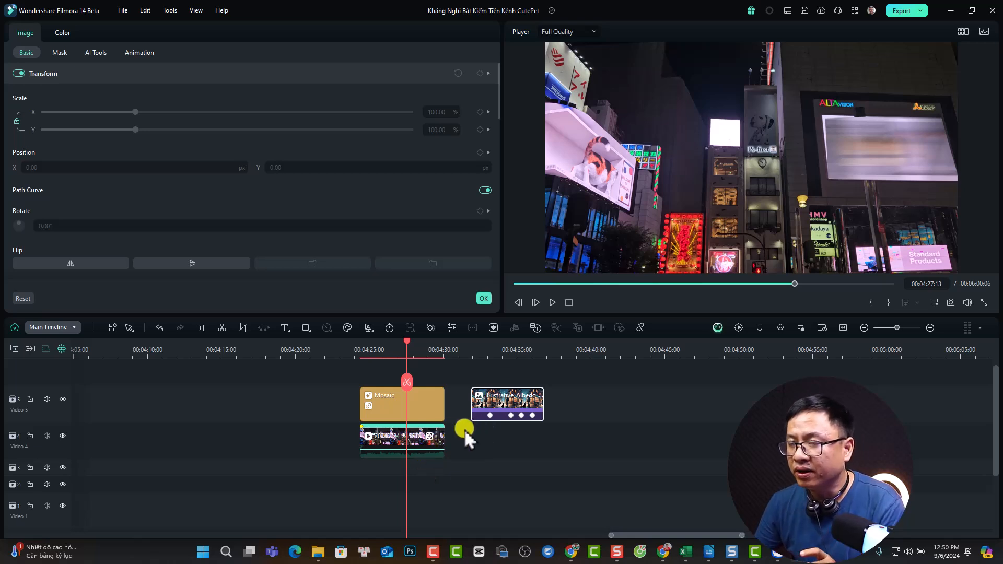
Step: Move the Illustrative_Albedo image further along Video 5 and place 20240724_215510 directly after the Mosaic, keeping the 1920 x 1080 24fps project settings
{"action": "left_click", "coordinate": [483, 299]}
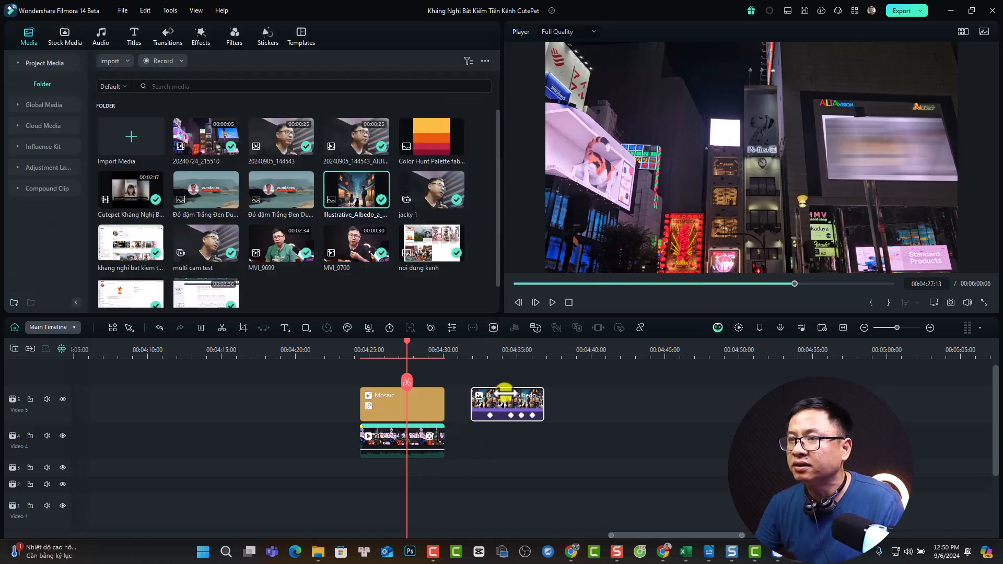
{"action": "left_click_drag", "start_coordinate": [496, 402], "coordinate": [771, 367]}
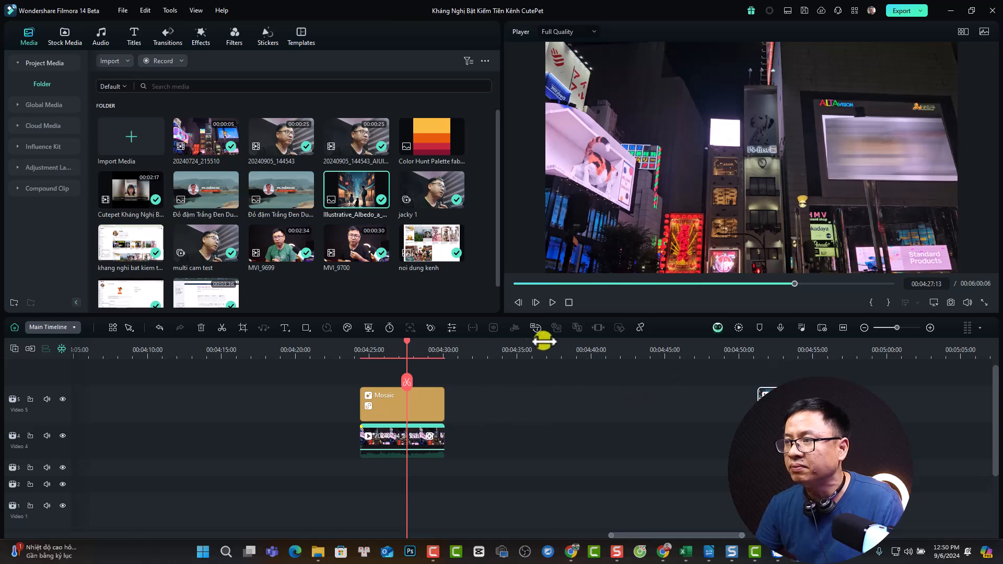
{"action": "left_click_drag", "start_coordinate": [214, 137], "coordinate": [455, 416]}
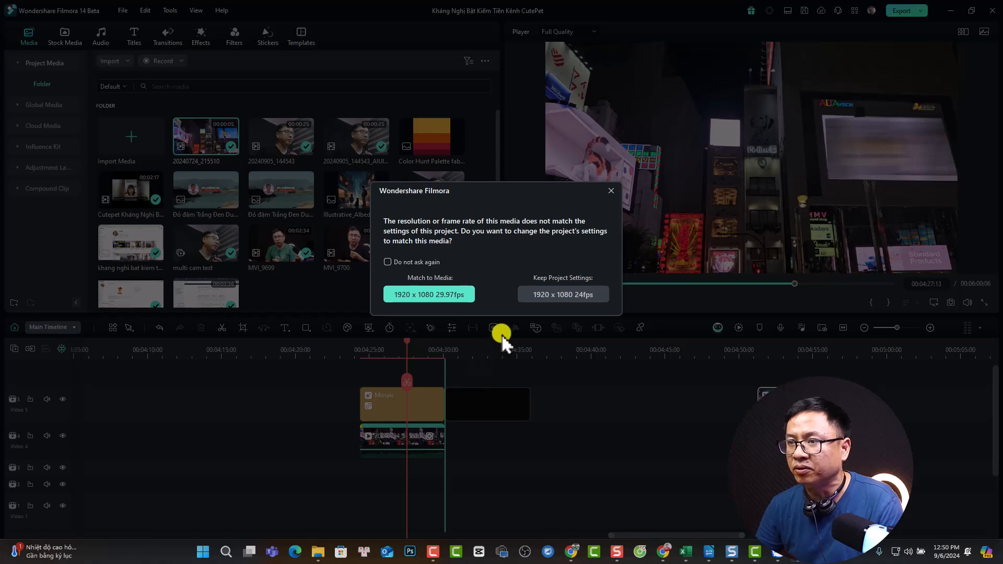
{"action": "left_click", "coordinate": [554, 296]}
{"action": "left_click", "coordinate": [460, 353]}
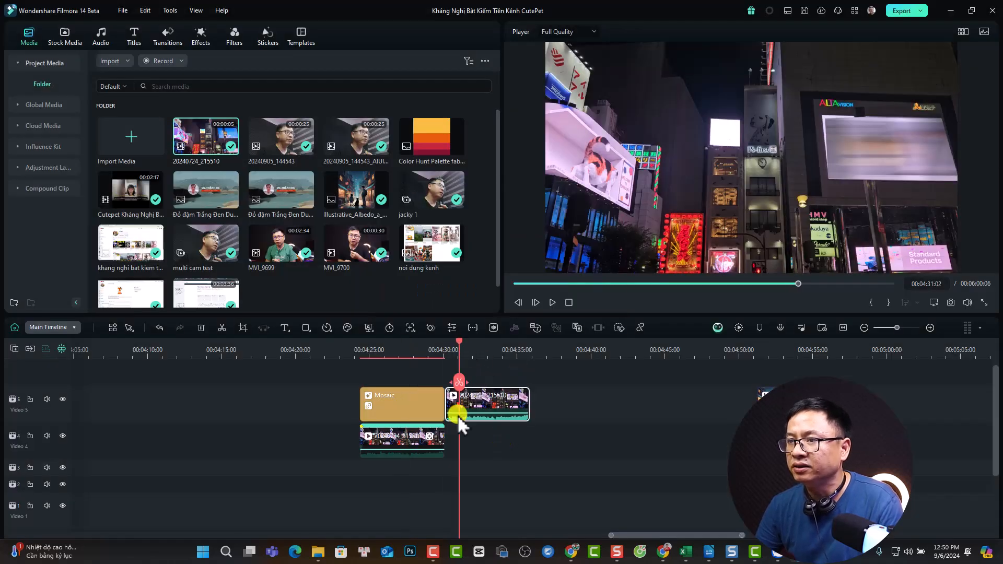
Step: Mute the added 20240724_215510 clip on Video 5 and play it to preview the billboard footage
{"action": "right_click", "coordinate": [478, 406]}
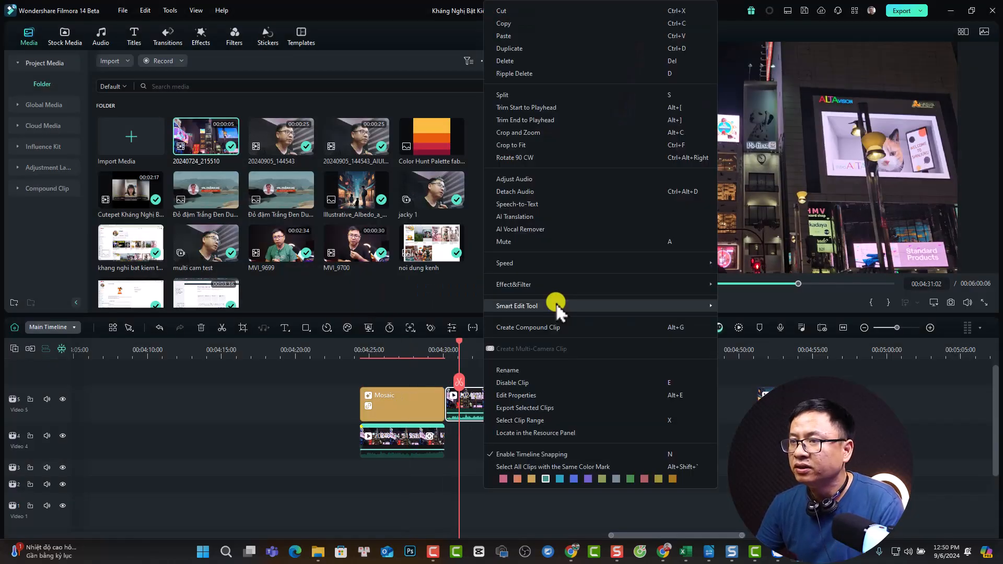
{"action": "left_click", "coordinate": [510, 244]}
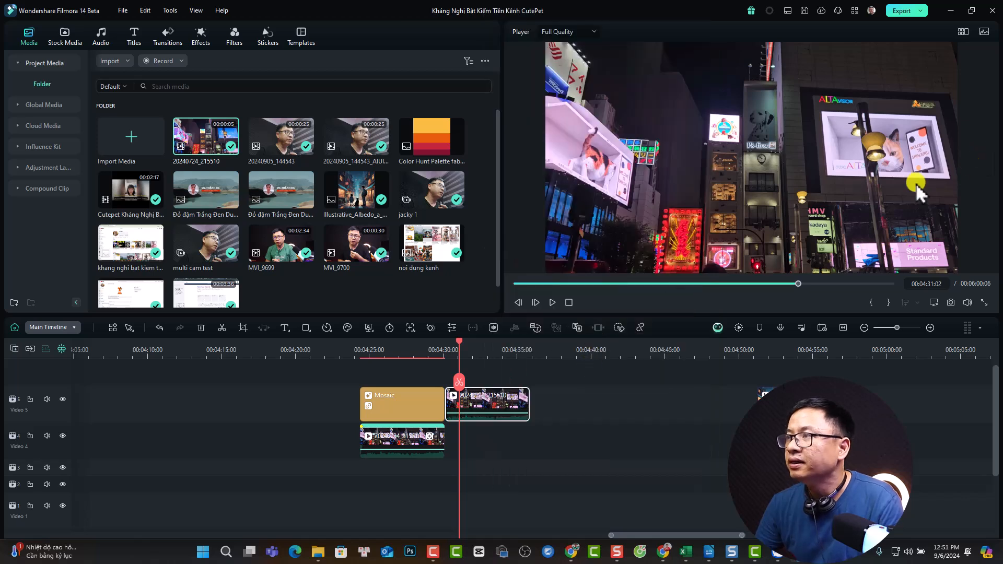
{"action": "key", "text": "space"}
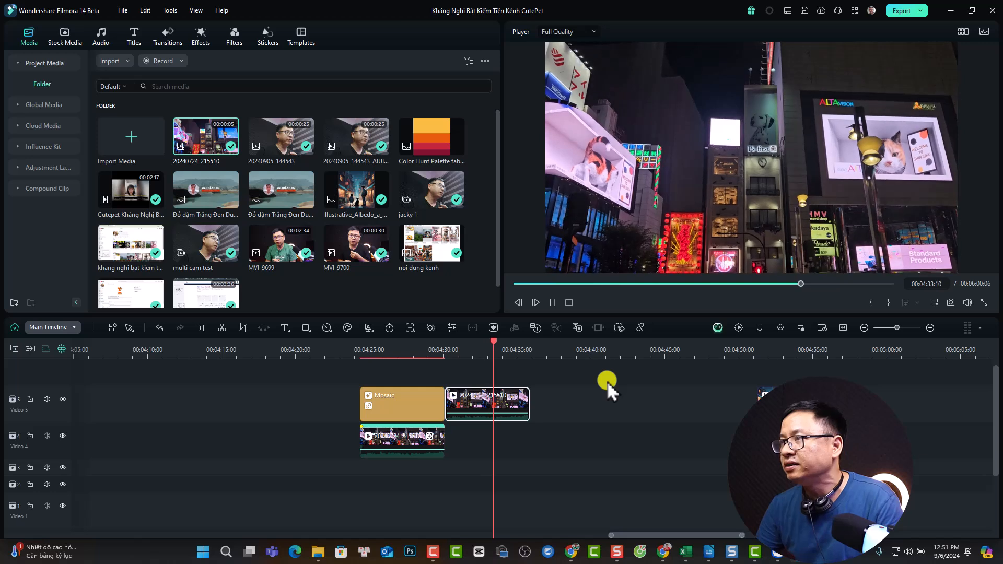
{"action": "key", "text": "space"}
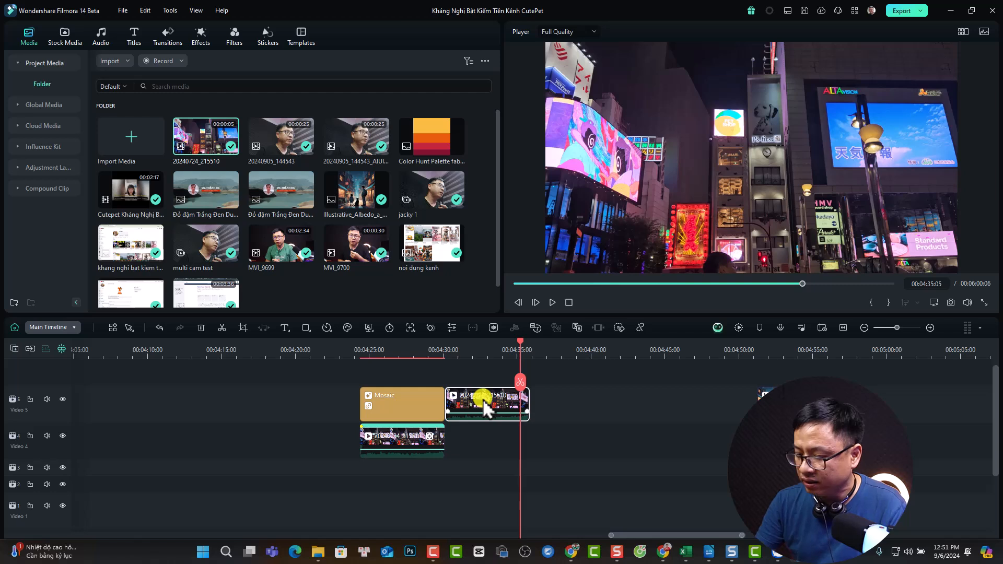
{"action": "key", "text": "Up"}
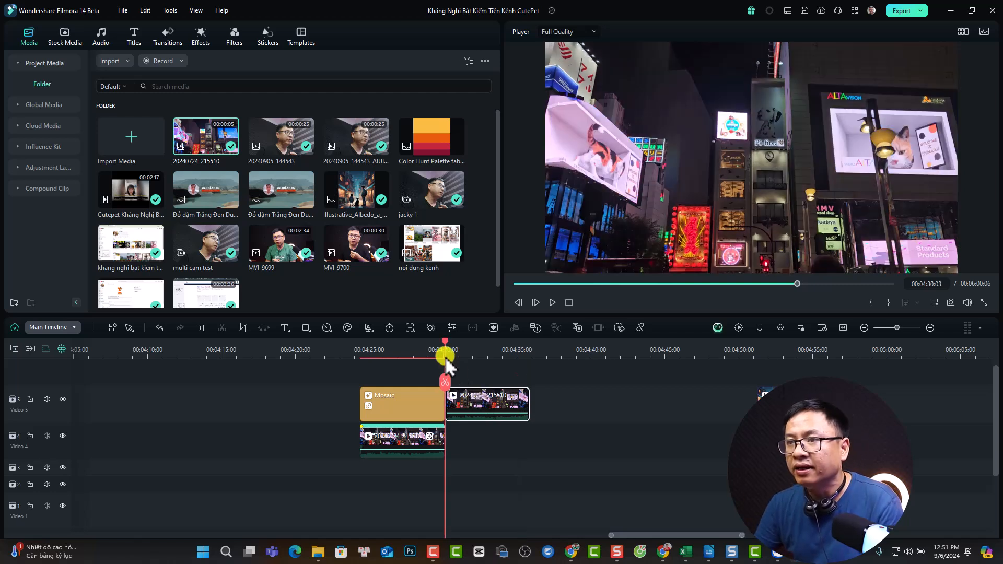
Step: Enable Planar Tracking on the 20240724_215510 clip at its start and choose the Auto tracker
{"action": "left_click", "coordinate": [411, 327]}
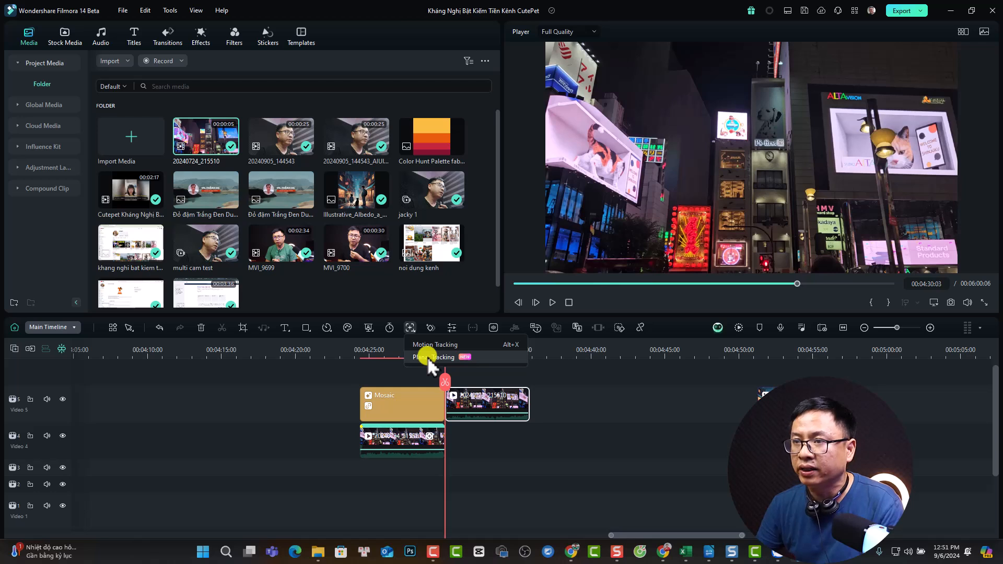
{"action": "left_click", "coordinate": [427, 357]}
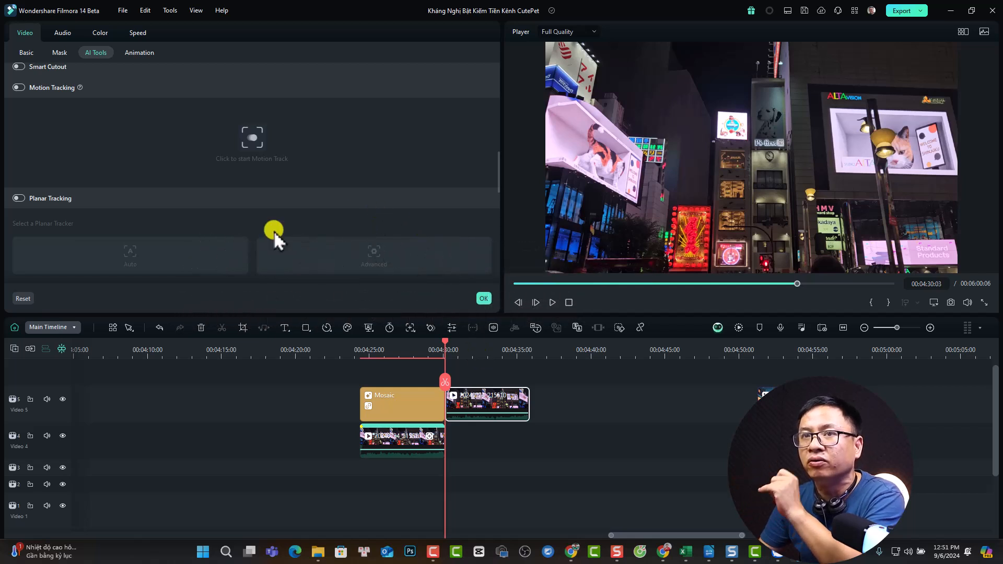
{"action": "scroll", "coordinate": [249, 236], "scroll_direction": "down", "scroll_amount": 2}
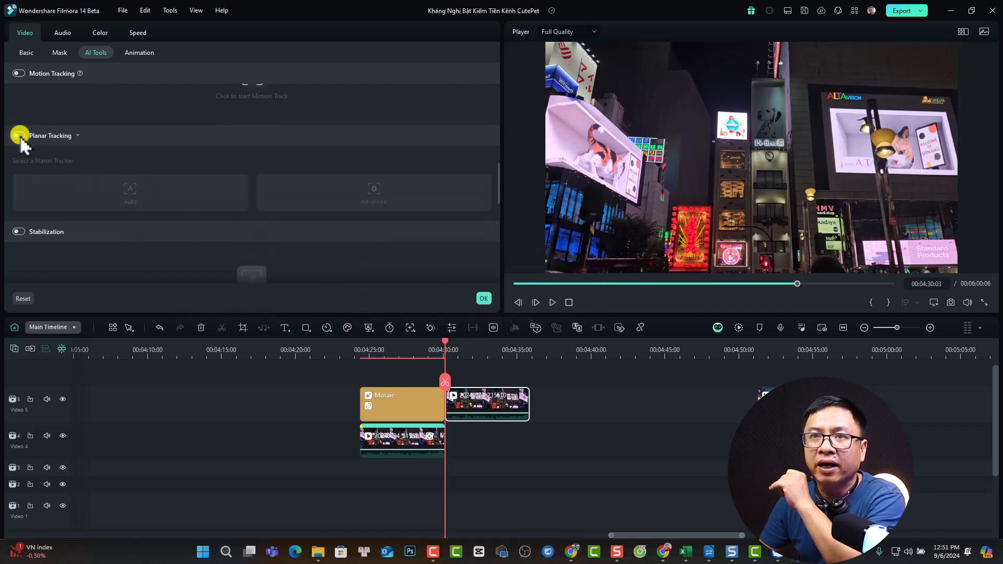
{"action": "left_click", "coordinate": [19, 135]}
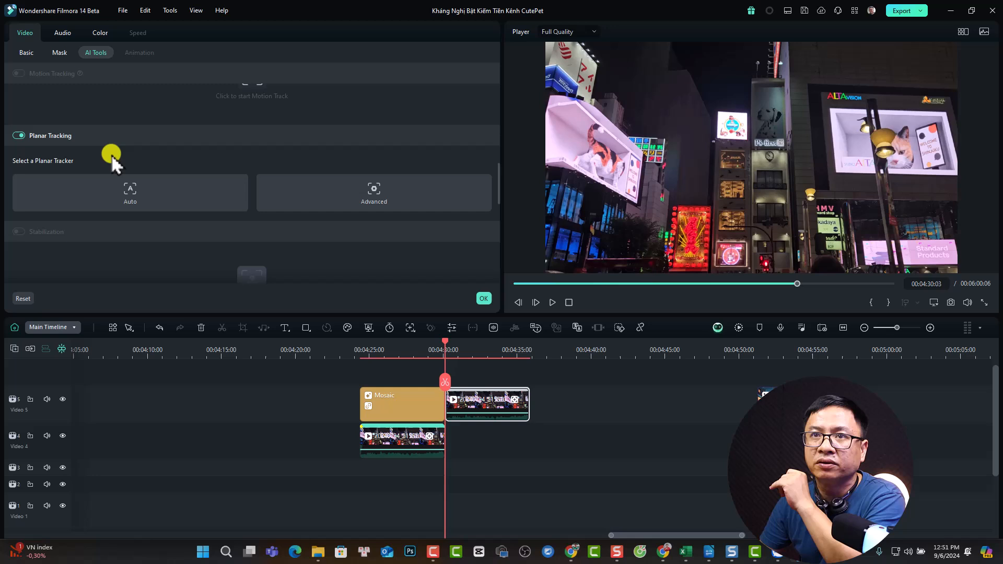
{"action": "left_click", "coordinate": [132, 197]}
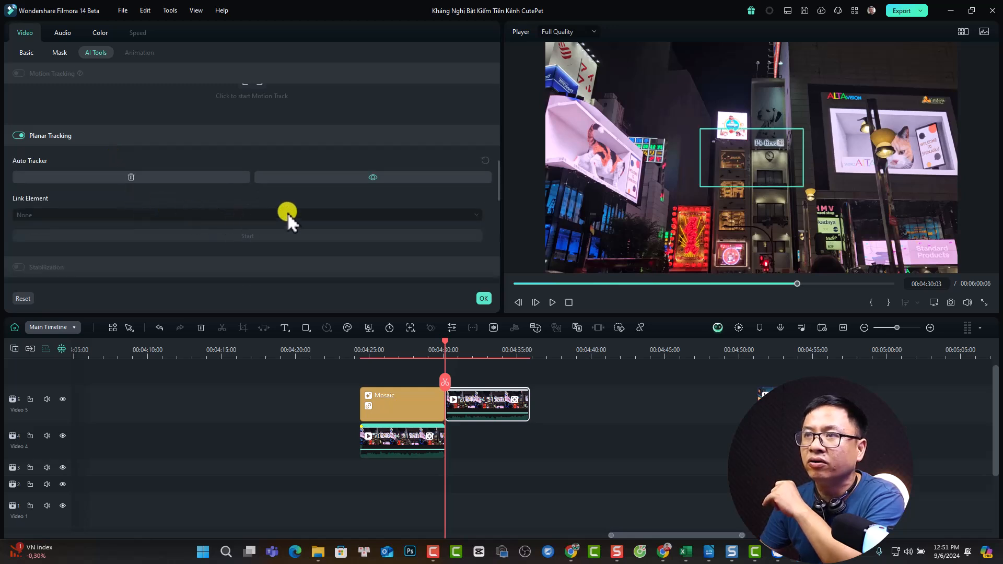
Step: Fit the auto tracker's four corners to the billboard with the cat, and start and cancel the planar tracking
{"action": "left_click", "coordinate": [702, 130]}
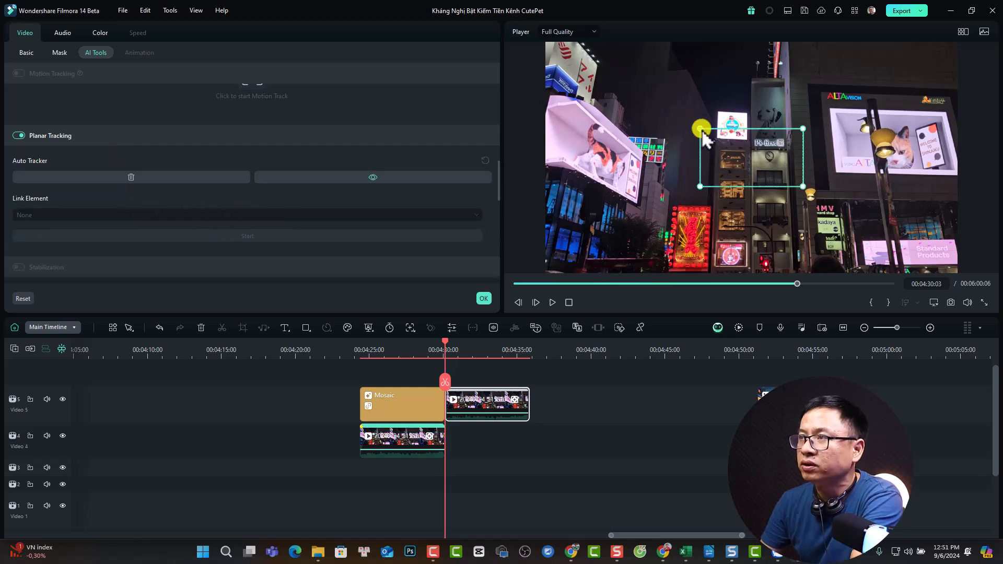
{"action": "left_click_drag", "start_coordinate": [751, 132], "coordinate": [873, 113]}
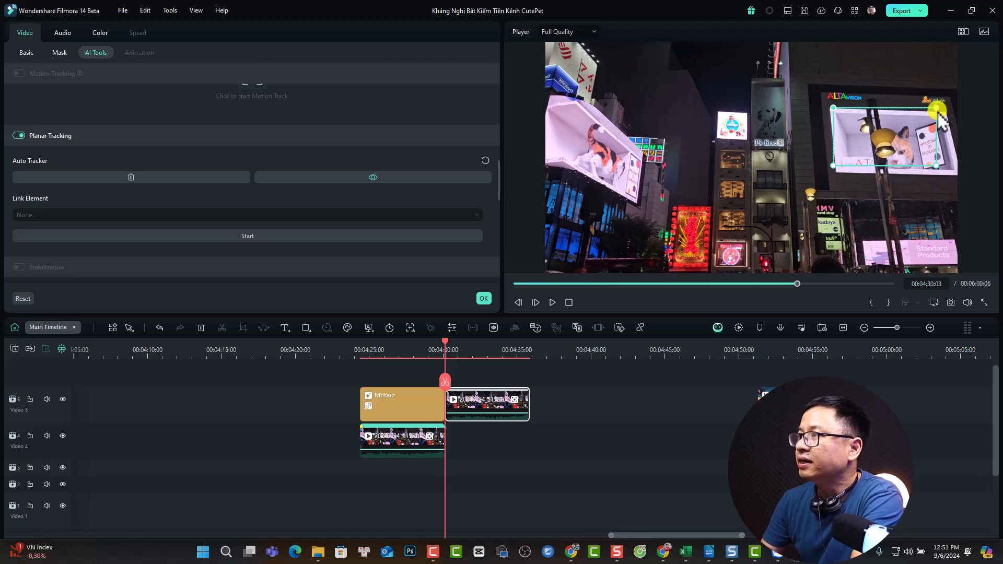
{"action": "left_click_drag", "start_coordinate": [938, 110], "coordinate": [946, 112]}
{"action": "left_click_drag", "start_coordinate": [937, 166], "coordinate": [957, 174]}
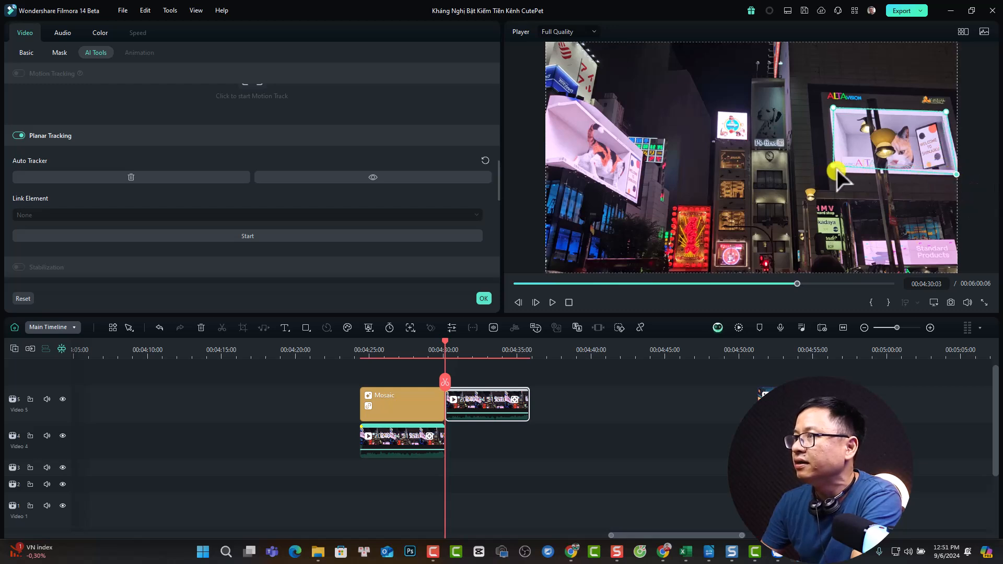
{"action": "left_click_drag", "start_coordinate": [838, 171], "coordinate": [839, 171]}
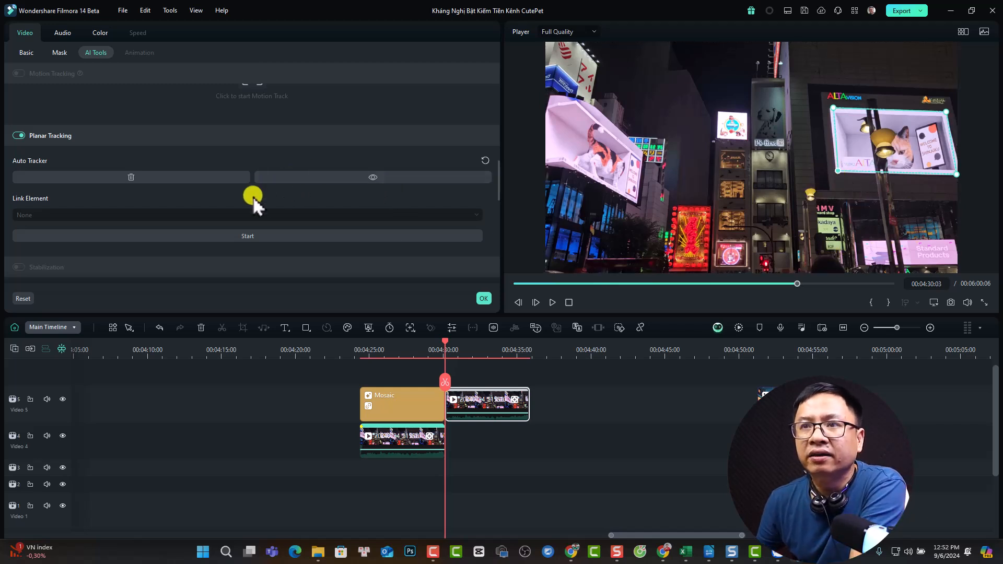
{"action": "left_click", "coordinate": [249, 237]}
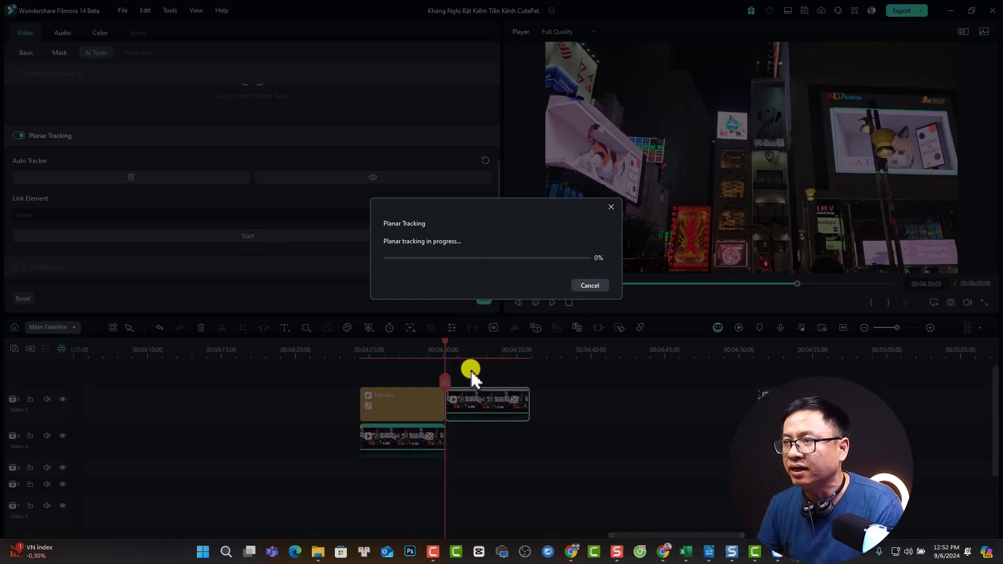
{"action": "left_click", "coordinate": [584, 285]}
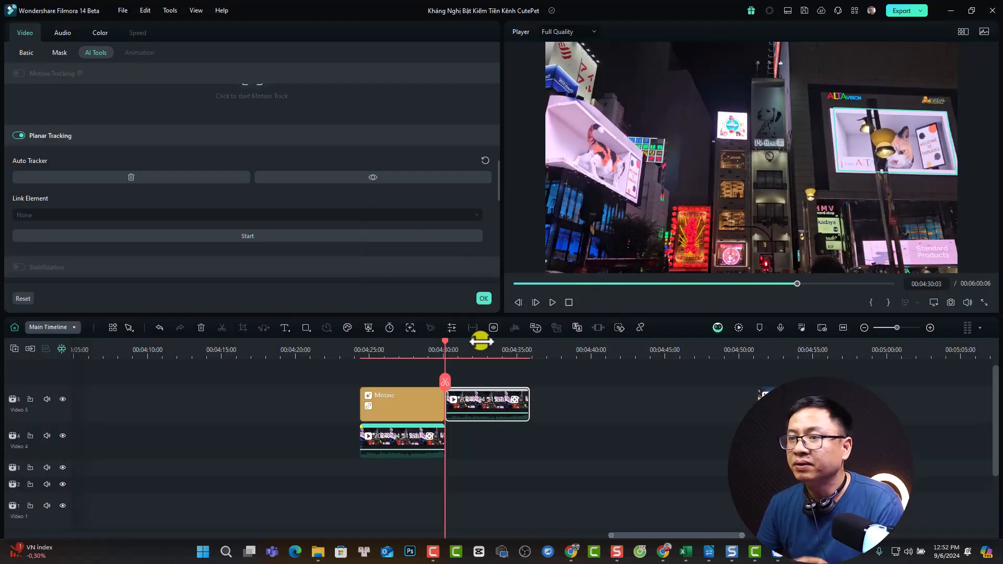
Step: Delete the Mosaic effect above the tracked clip on Video 4
{"action": "left_click", "coordinate": [381, 351]}
{"action": "left_click", "coordinate": [391, 406]}
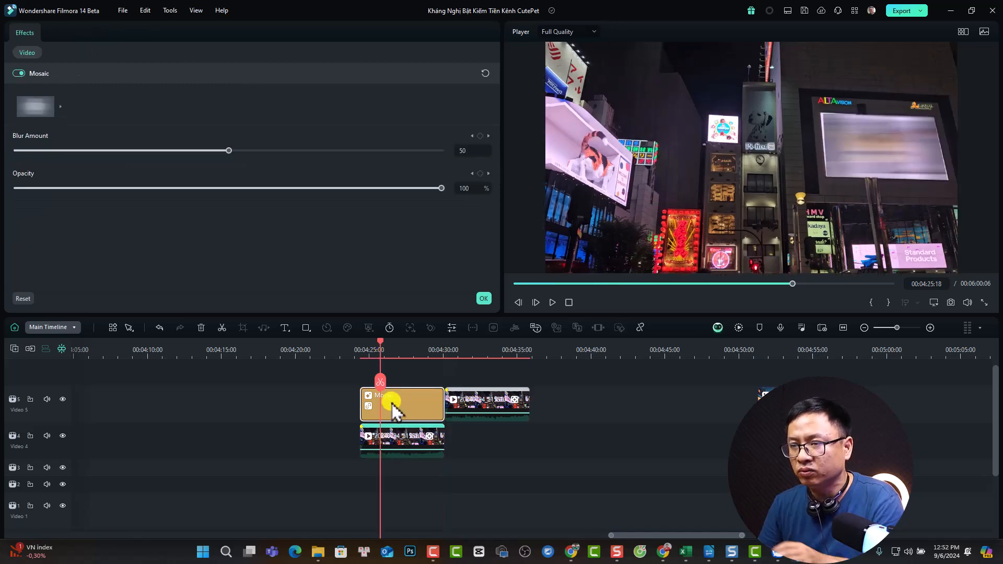
{"action": "key", "text": "Delete"}
Step: Link a new mosaic to the planar tracker of the 20240724_215510 clip on Video 4
{"action": "left_click", "coordinate": [386, 442]}
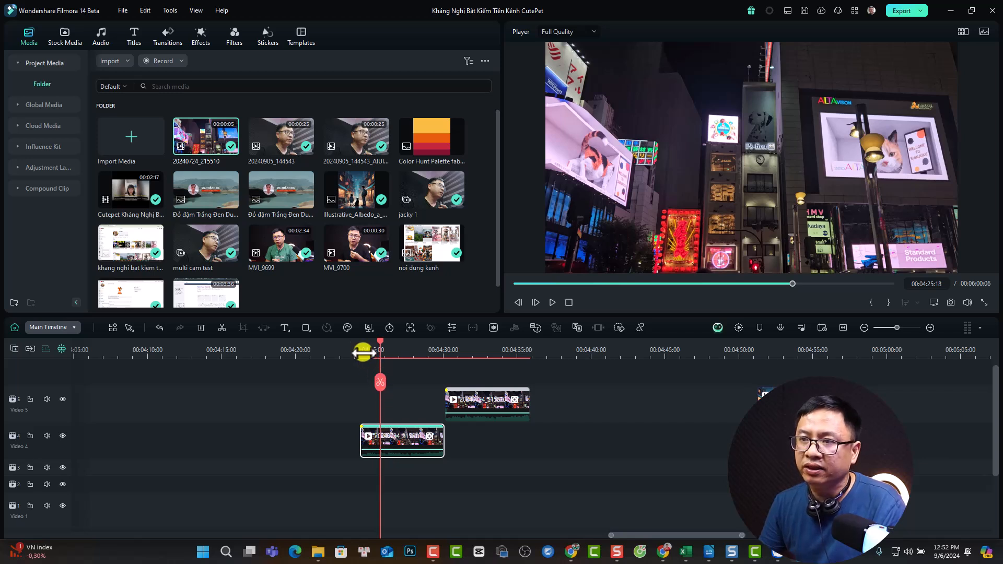
{"action": "left_click", "coordinate": [357, 345]}
{"action": "double_click", "coordinate": [389, 443]}
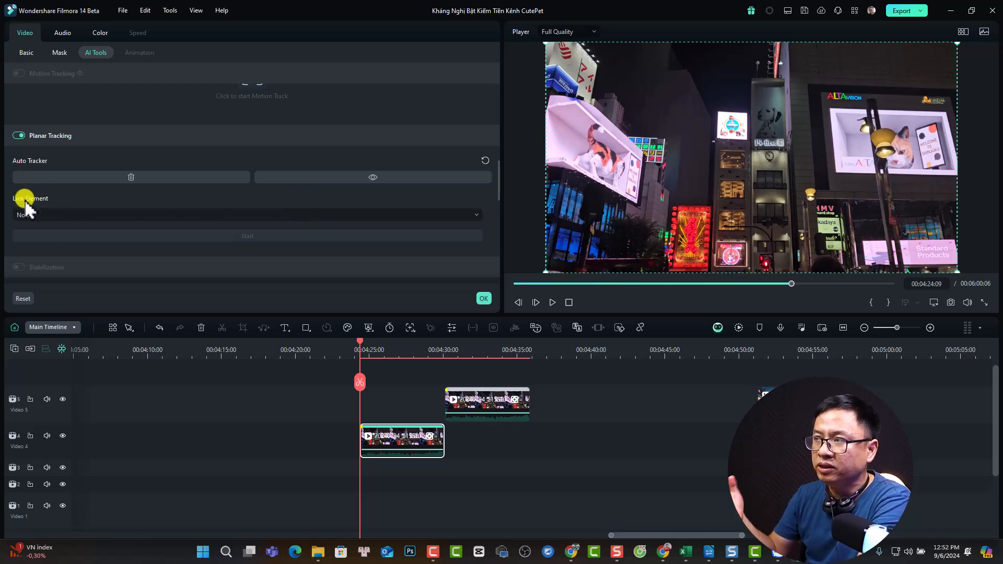
{"action": "left_click", "coordinate": [127, 218]}
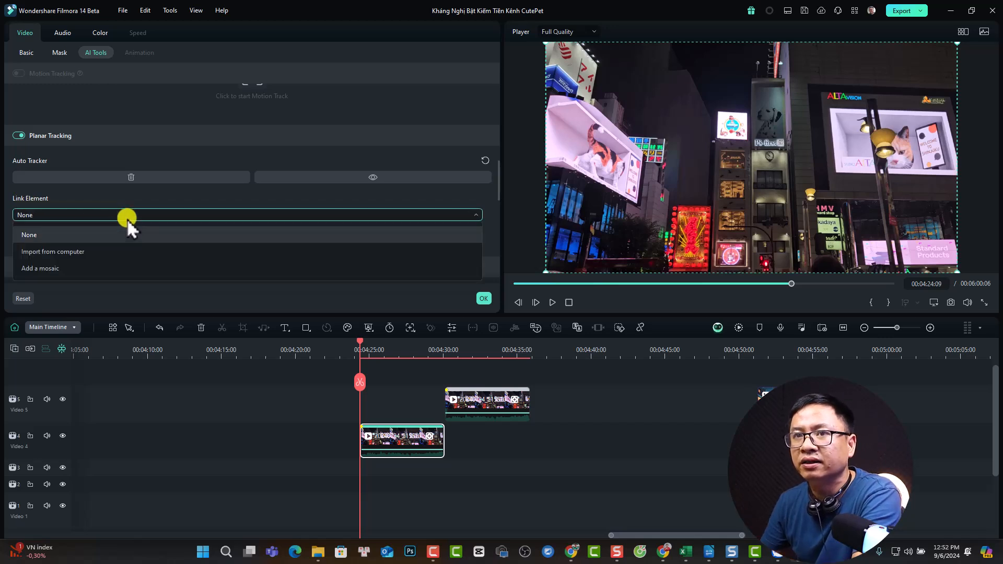
{"action": "left_click", "coordinate": [52, 268]}
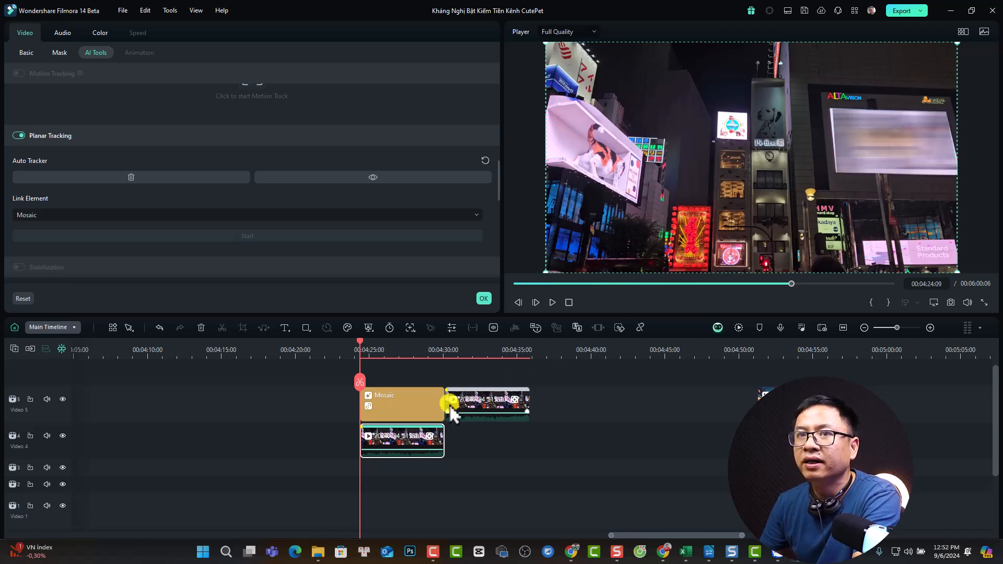
Step: Switch the Mosaic effect to the cloudy blur pattern, raise its Blur Amount and play the tracked result
{"action": "left_click", "coordinate": [398, 405]}
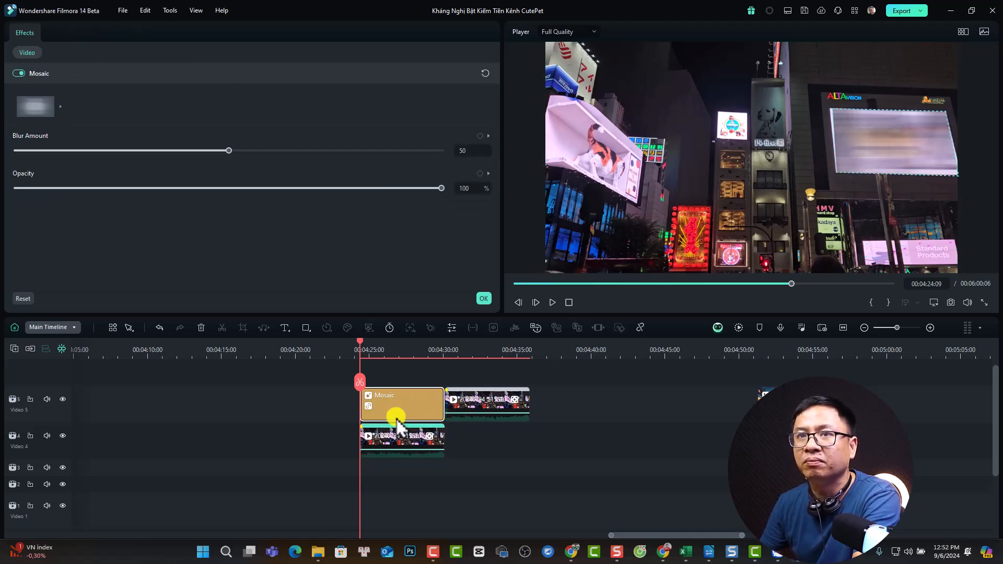
{"action": "left_click", "coordinate": [57, 107]}
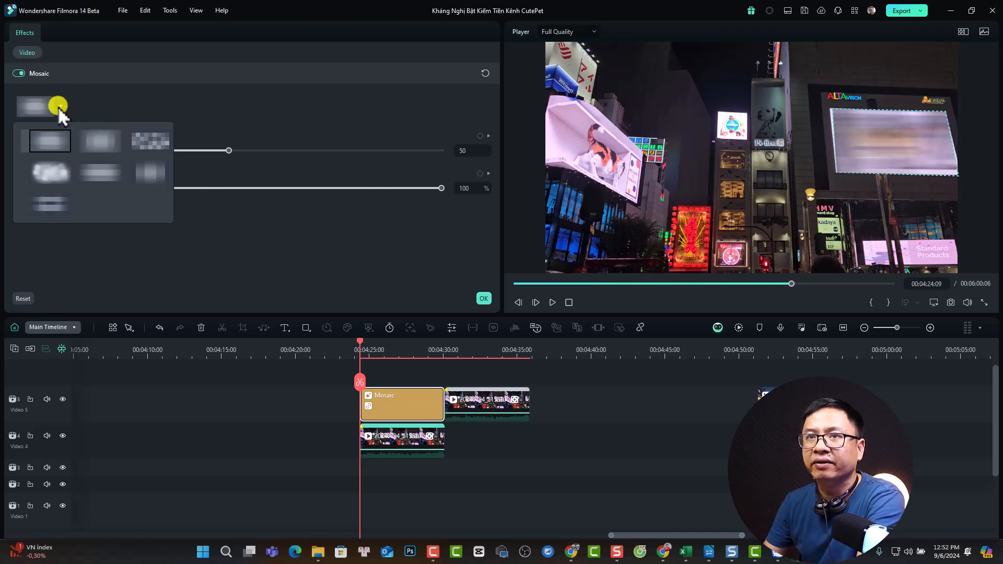
{"action": "left_click", "coordinate": [57, 176]}
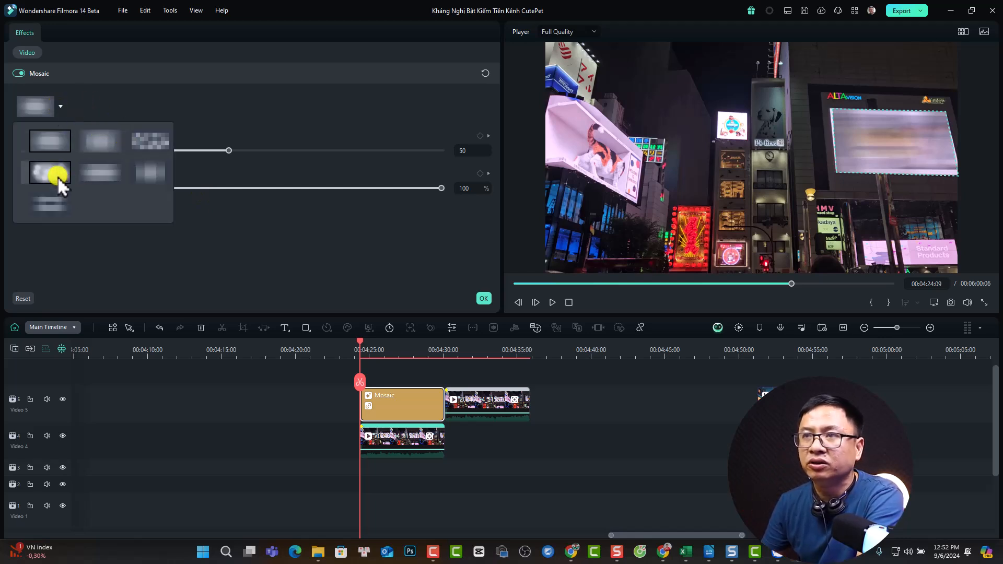
{"action": "left_click_drag", "start_coordinate": [224, 151], "coordinate": [273, 150]}
{"action": "left_click", "coordinate": [482, 298]}
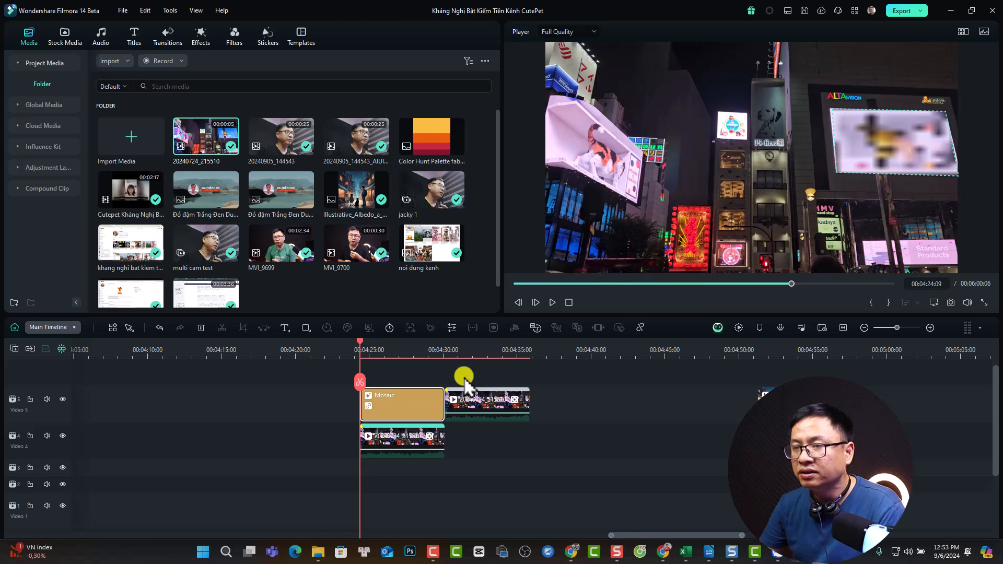
{"action": "key", "text": "space"}
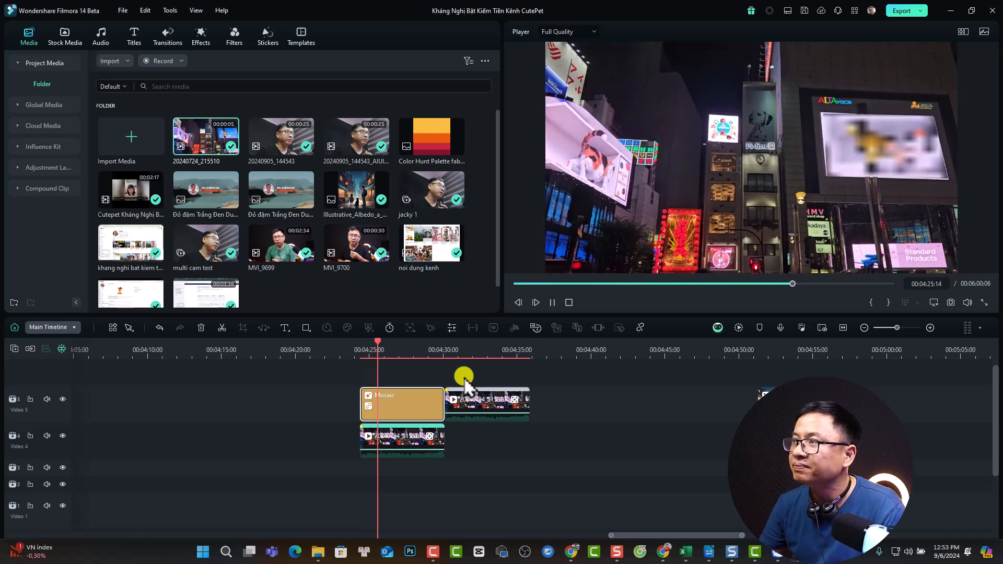
{"action": "key", "text": "space"}
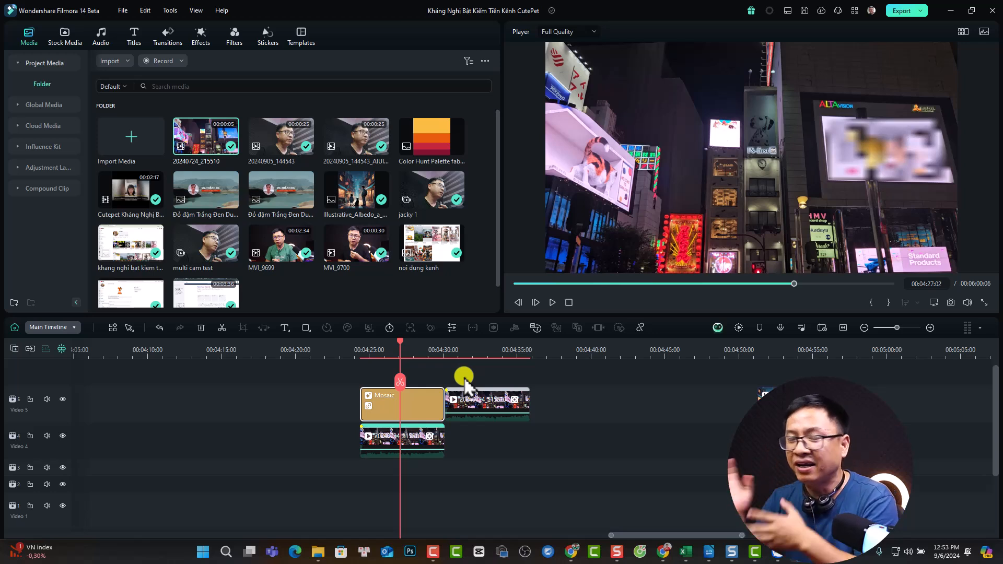
Step: Move the Illustrative_Albedo image clip to about 00:04:05 on Video 5 and delete its existing effects
{"action": "scroll", "coordinate": [738, 374], "scroll_direction": "down", "scroll_amount": 1}
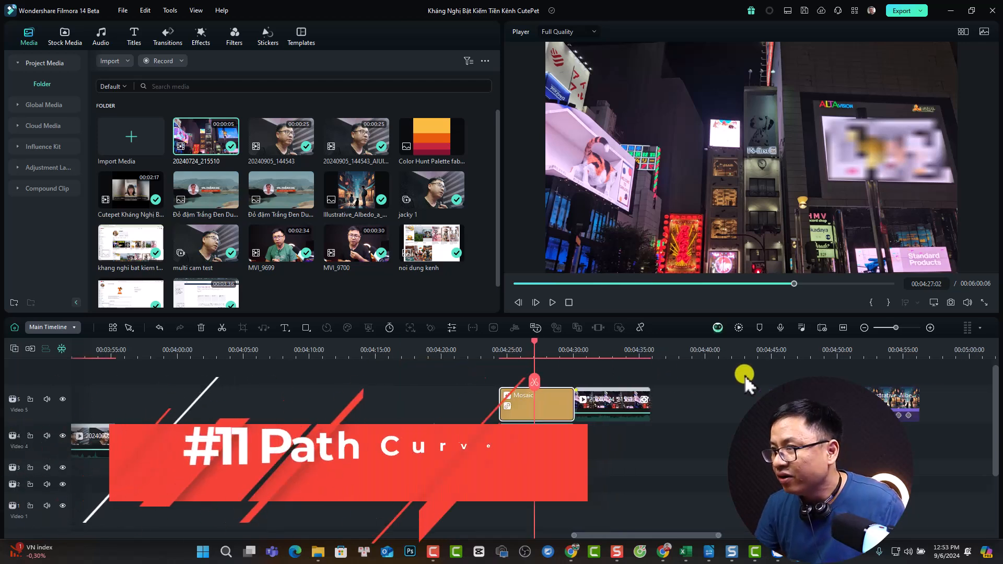
{"action": "left_click", "coordinate": [882, 356]}
{"action": "left_click_drag", "start_coordinate": [899, 402], "coordinate": [264, 405]}
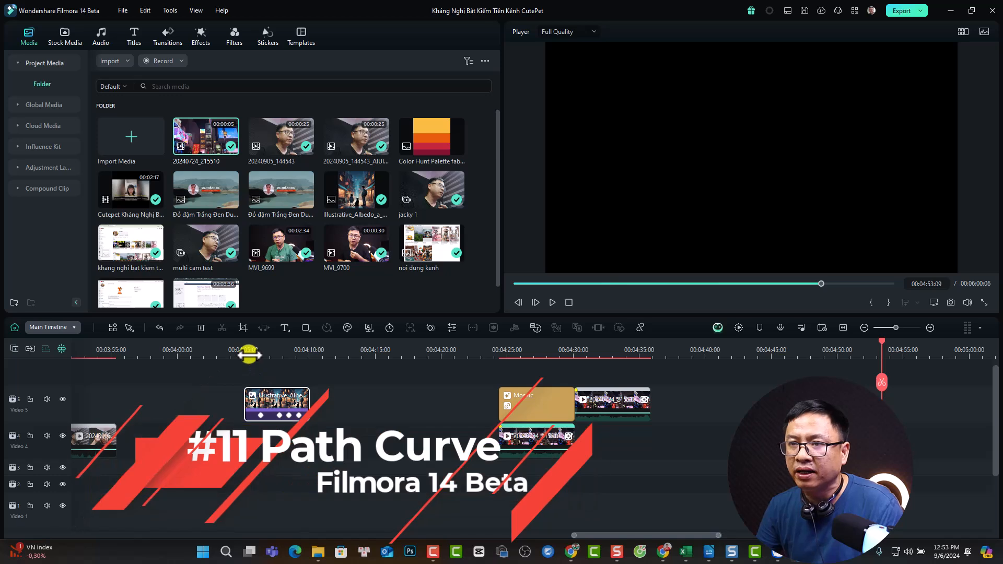
{"action": "left_click", "coordinate": [249, 353]}
{"action": "right_click", "coordinate": [261, 408]}
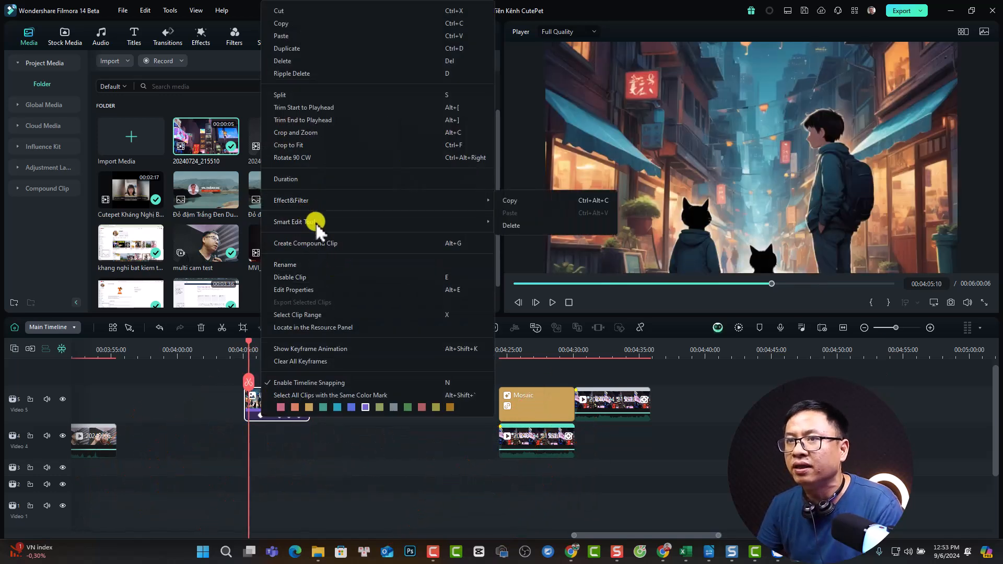
{"action": "mouse_move", "coordinate": [320, 204]}
{"action": "left_click", "coordinate": [533, 225]}
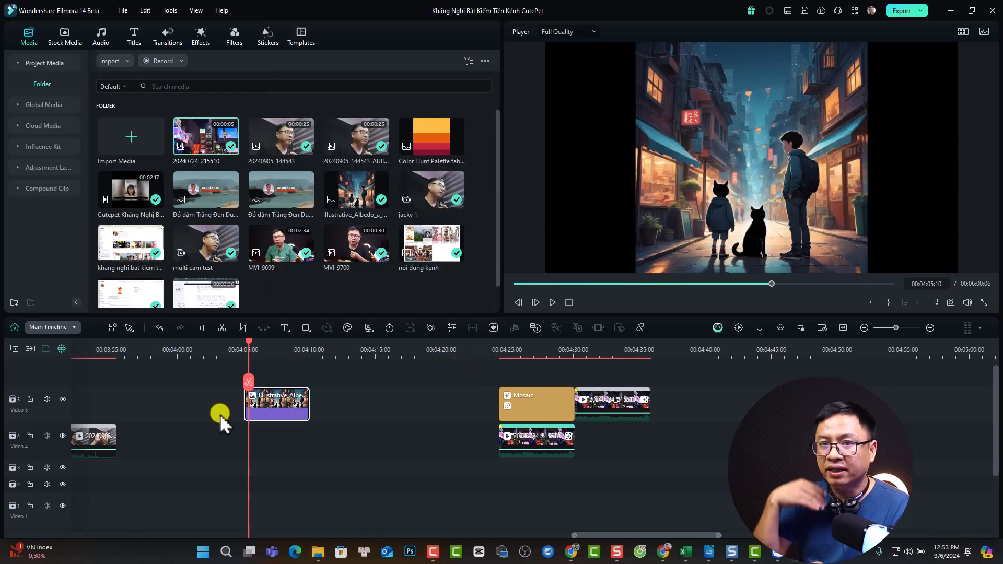
Step: Add a starting keyframe to the image at 00:04:05:10 and scale it to 51.36% at 00:04:07:11
{"action": "left_click", "coordinate": [432, 328]}
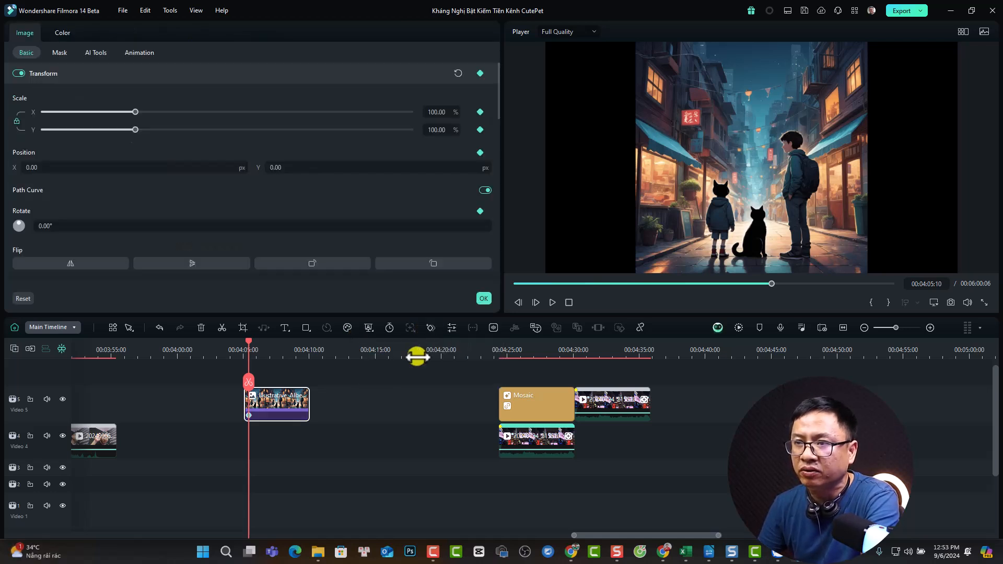
{"action": "left_click", "coordinate": [276, 358]}
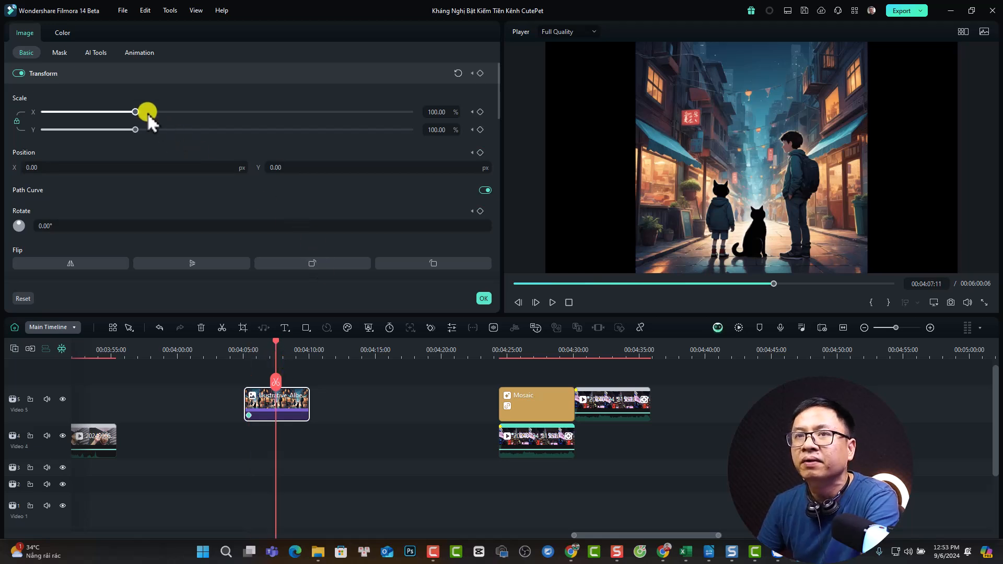
{"action": "left_click_drag", "start_coordinate": [137, 112], "coordinate": [91, 112]}
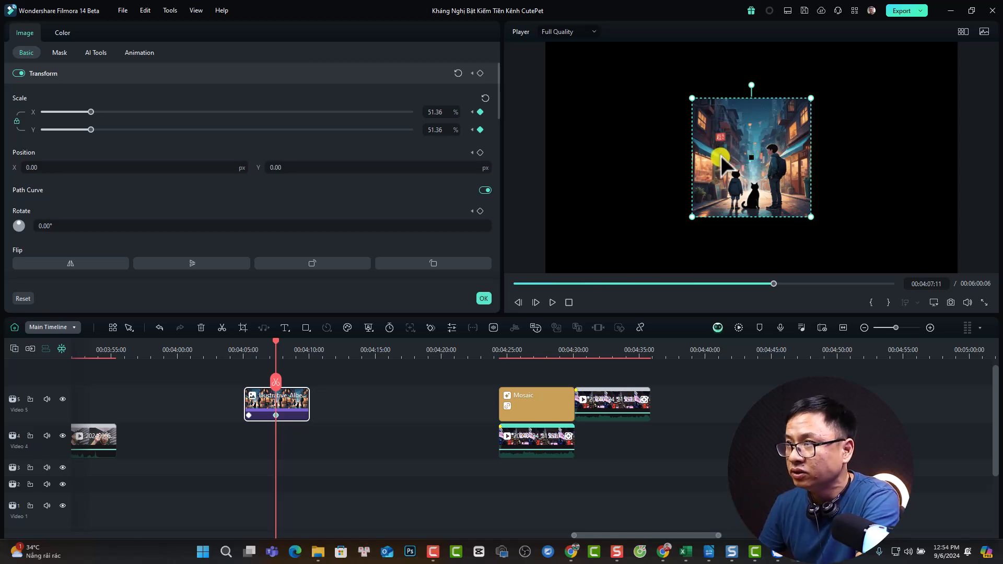
Step: Keyframe the image's position to X -307.18, Y -60.95 at 00:04:07:11 and to X -24.38, Y -182.84 at 00:04:08:23
{"action": "left_click_drag", "start_coordinate": [711, 195], "coordinate": [657, 204]}
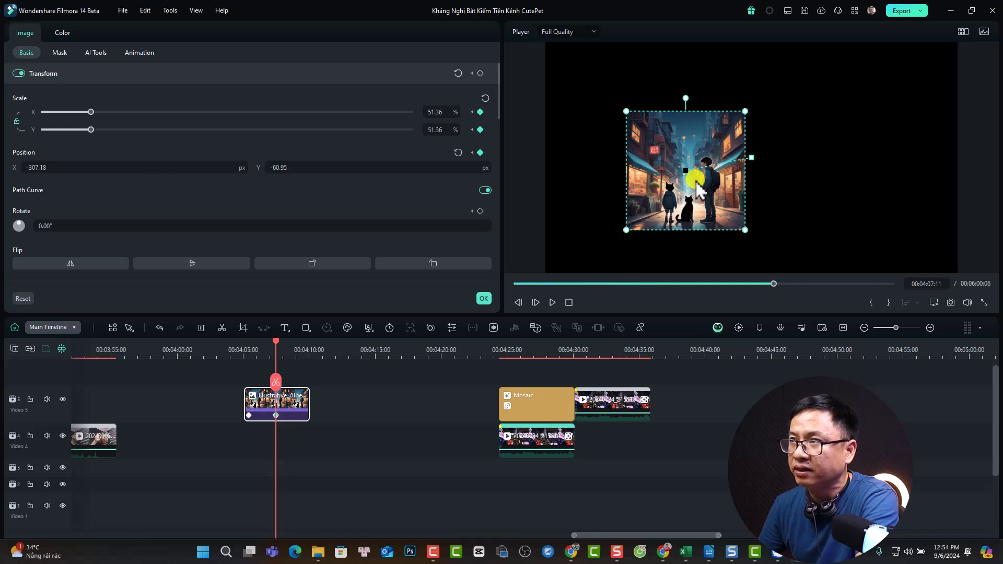
{"action": "left_click", "coordinate": [295, 353]}
{"action": "left_click_drag", "start_coordinate": [700, 217], "coordinate": [759, 241]}
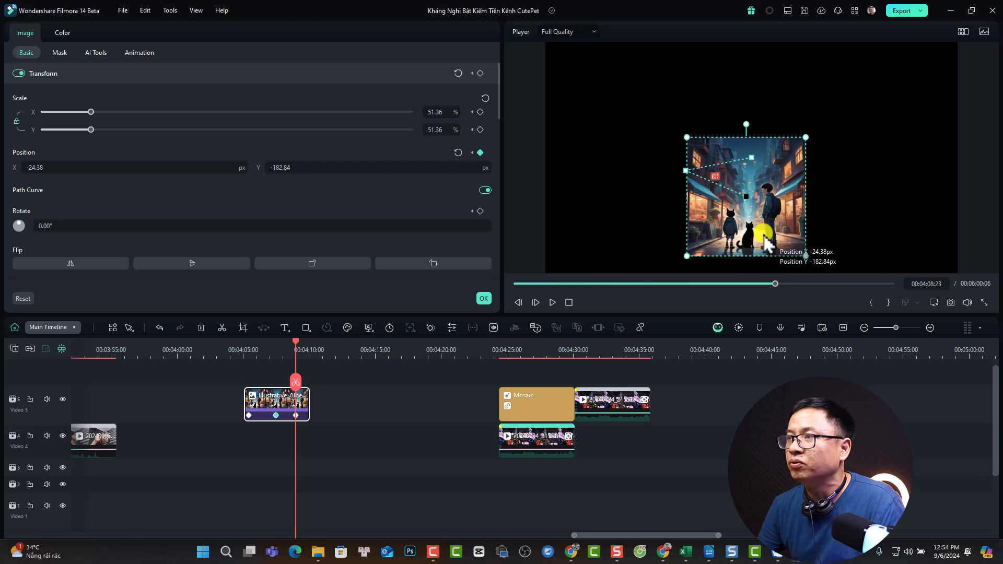
Step: Extend the image clip to about 00:04:15 and keyframe its position to X 216.98, Y 231.60 at 00:04:12:12
{"action": "left_click_drag", "start_coordinate": [306, 403], "coordinate": [382, 403]}
{"action": "left_click", "coordinate": [342, 350]}
{"action": "left_click_drag", "start_coordinate": [776, 222], "coordinate": [828, 135]}
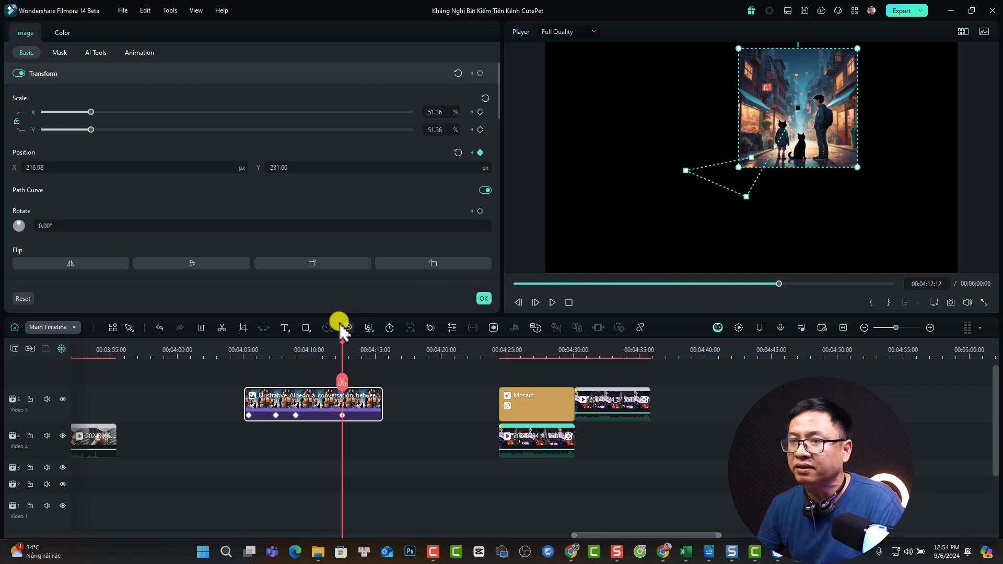
Step: Play the image's motion from just before the clip's start to past its last keyframe
{"action": "left_click", "coordinate": [242, 350]}
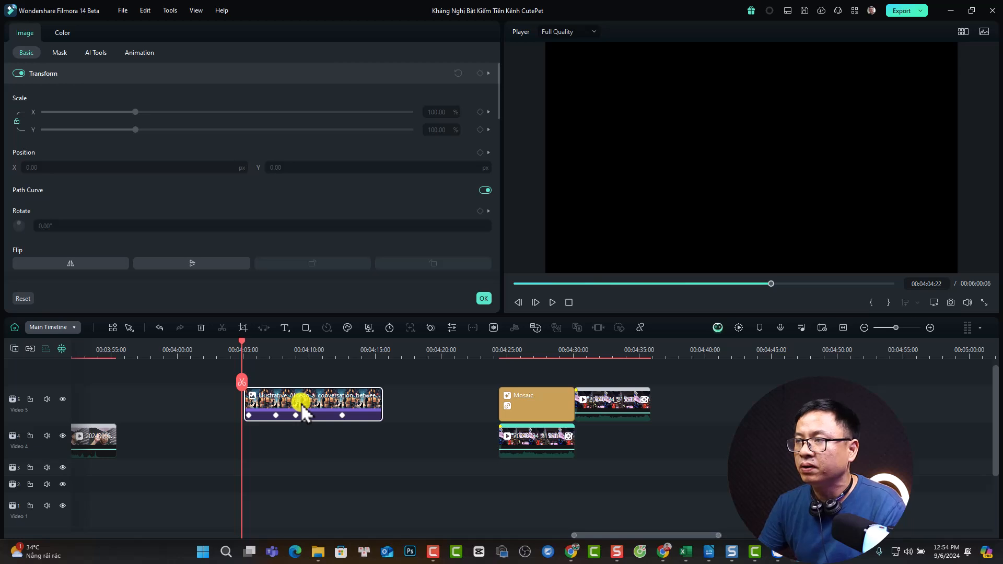
{"action": "key", "text": "space"}
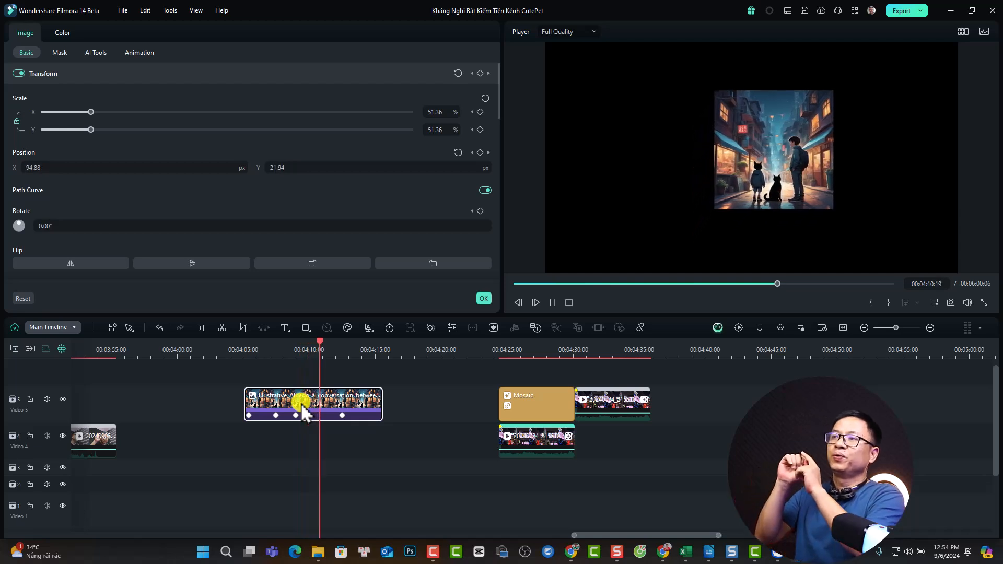
{"action": "key", "text": "space"}
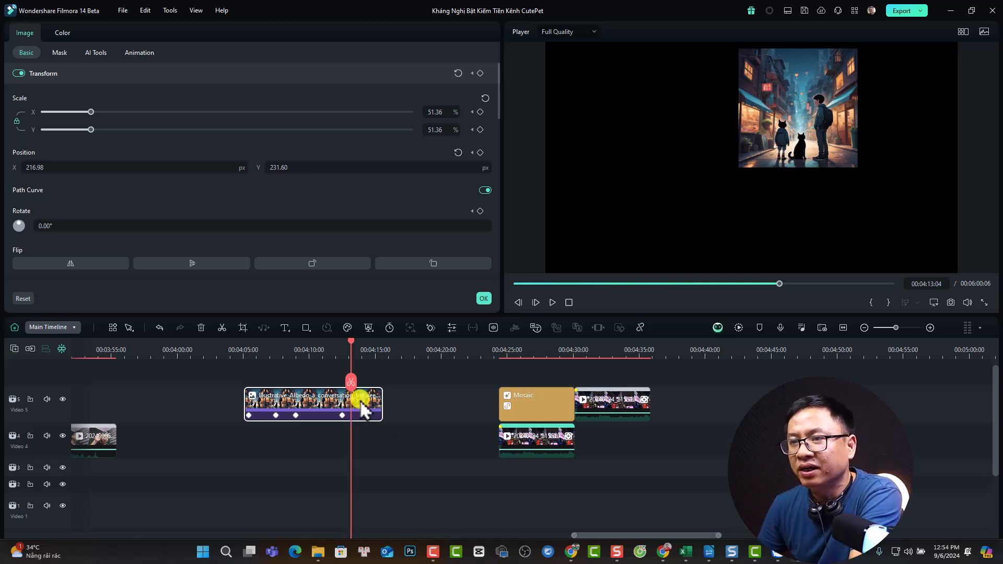
Step: Show the image clip's keyframe animation on the timeline, expand its Transform properties and open the keyframe graph
{"action": "right_click", "coordinate": [358, 415]}
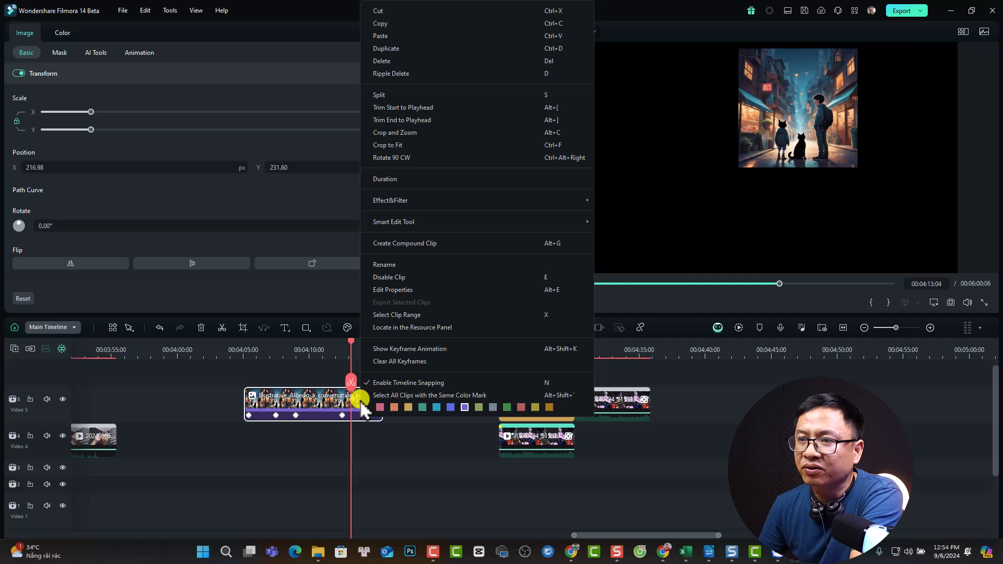
{"action": "left_click", "coordinate": [376, 349]}
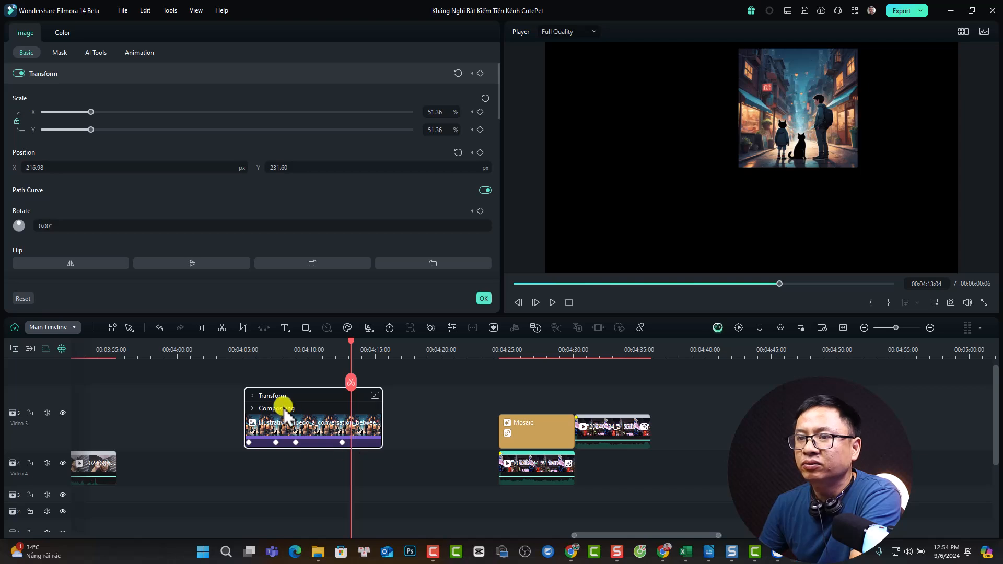
{"action": "left_click", "coordinate": [252, 395]}
{"action": "left_click", "coordinate": [301, 436]}
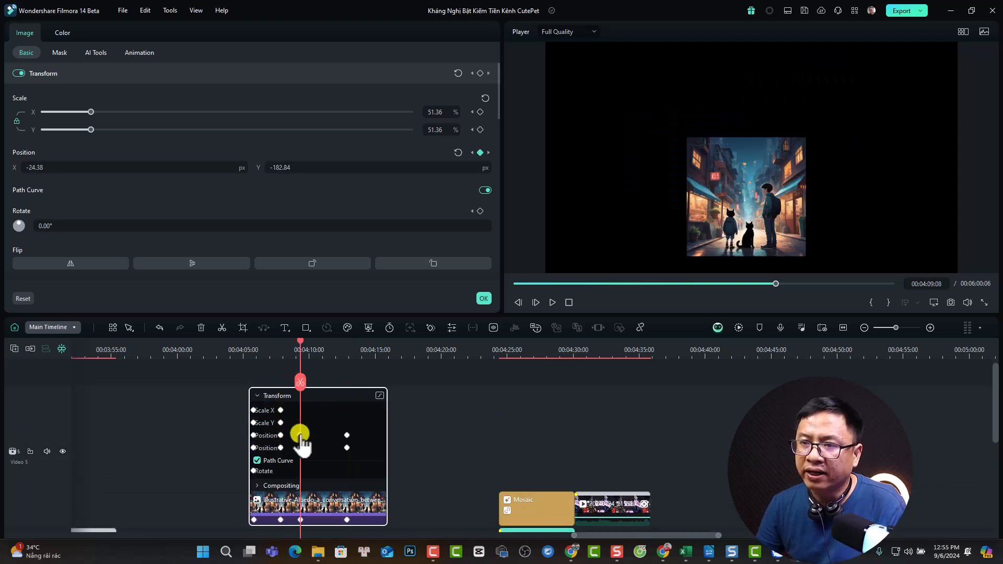
{"action": "left_click", "coordinate": [381, 400]}
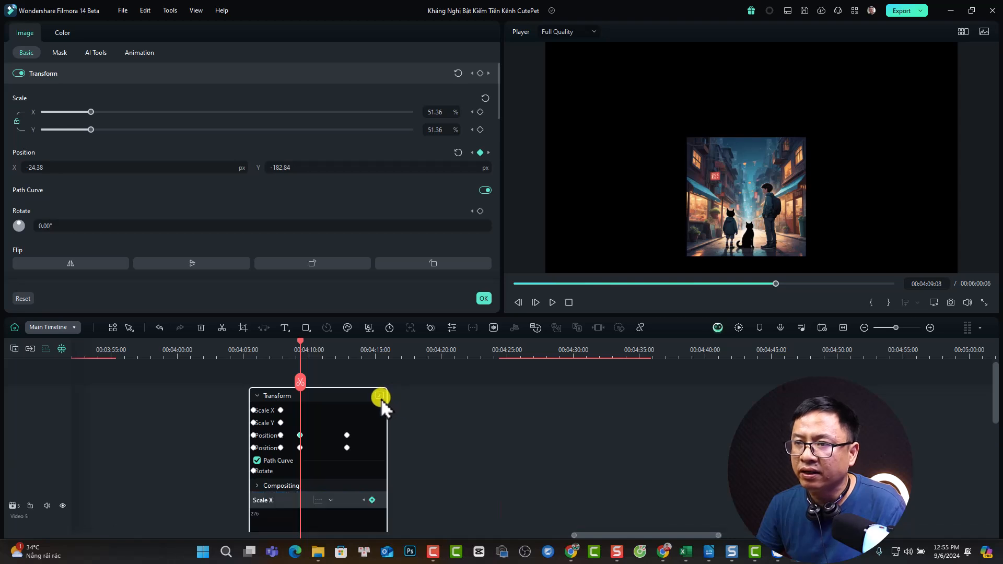
Step: Apply Ease In to the second Scale X keyframe in the graph and play the animation from the first keyframe
{"action": "scroll", "coordinate": [349, 453], "scroll_direction": "down", "scroll_amount": 2}
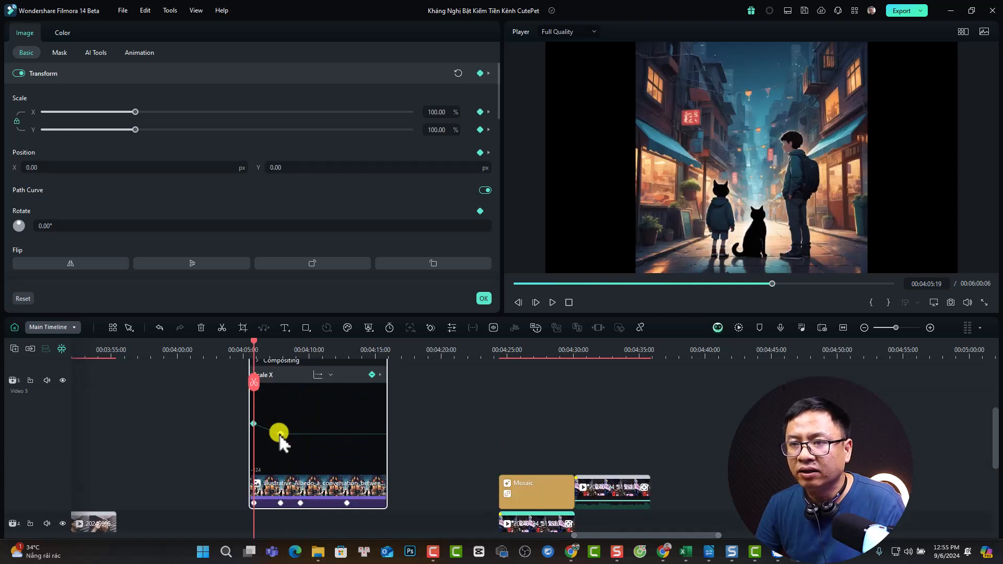
{"action": "right_click", "coordinate": [281, 434]}
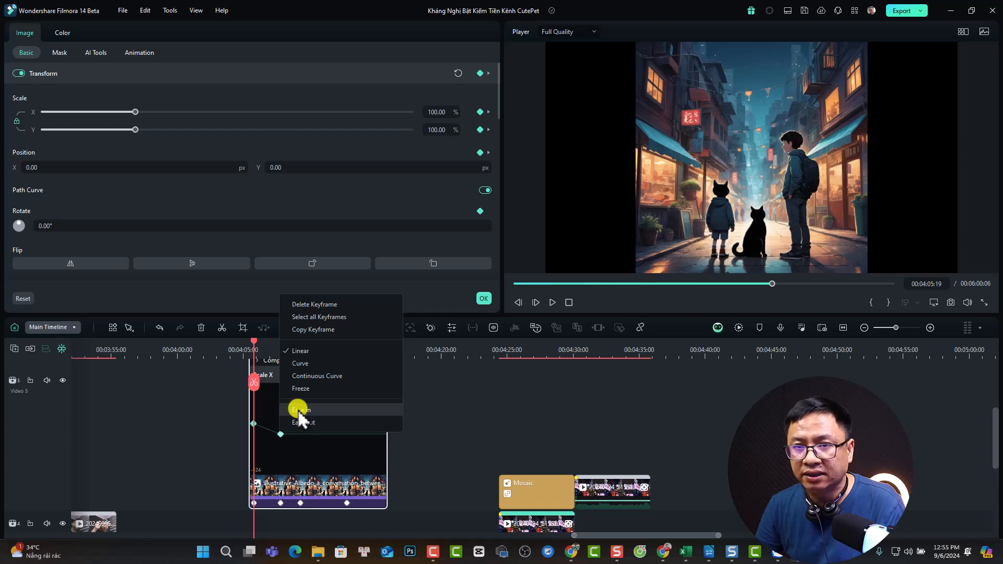
{"action": "left_click", "coordinate": [300, 411]}
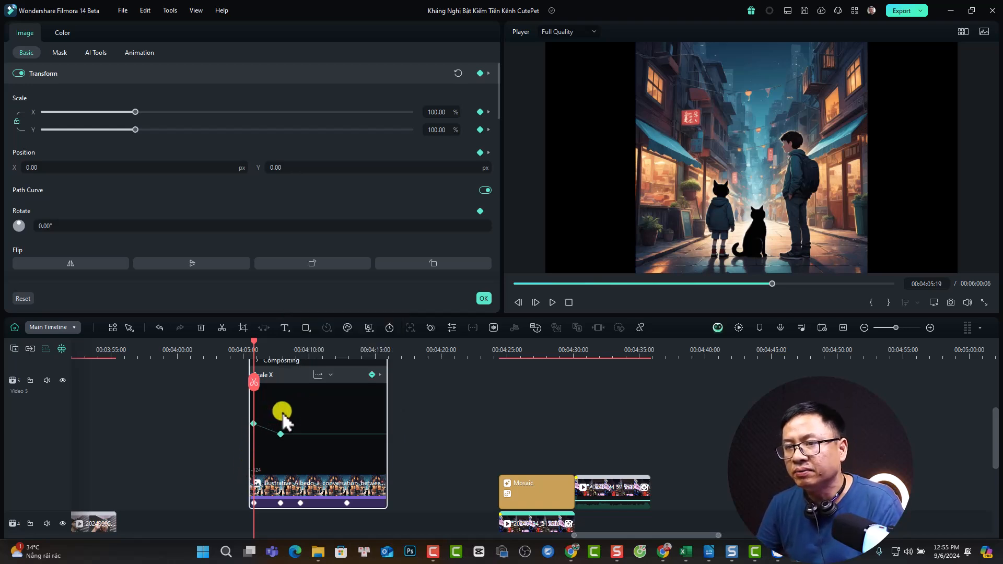
{"action": "key", "text": "space"}
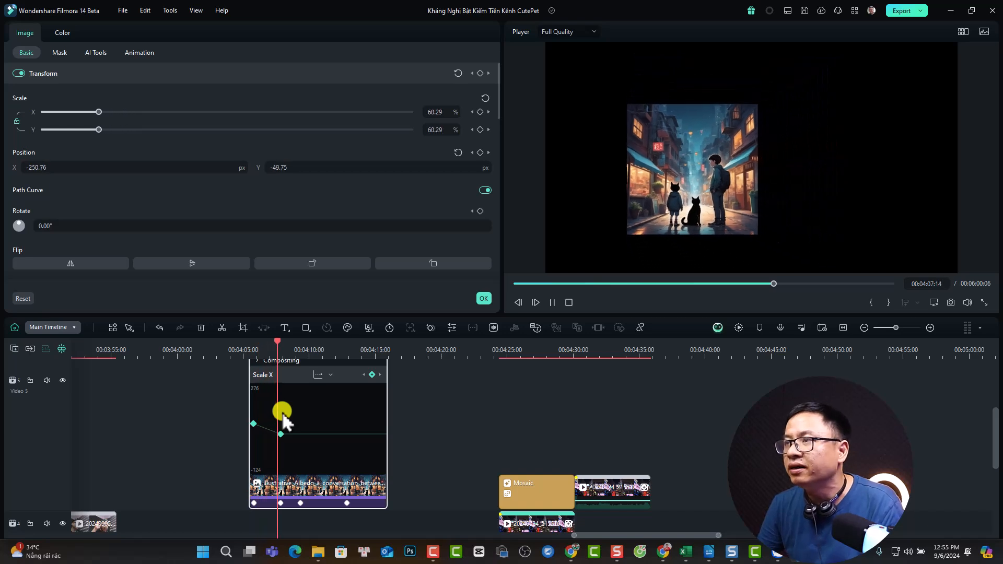